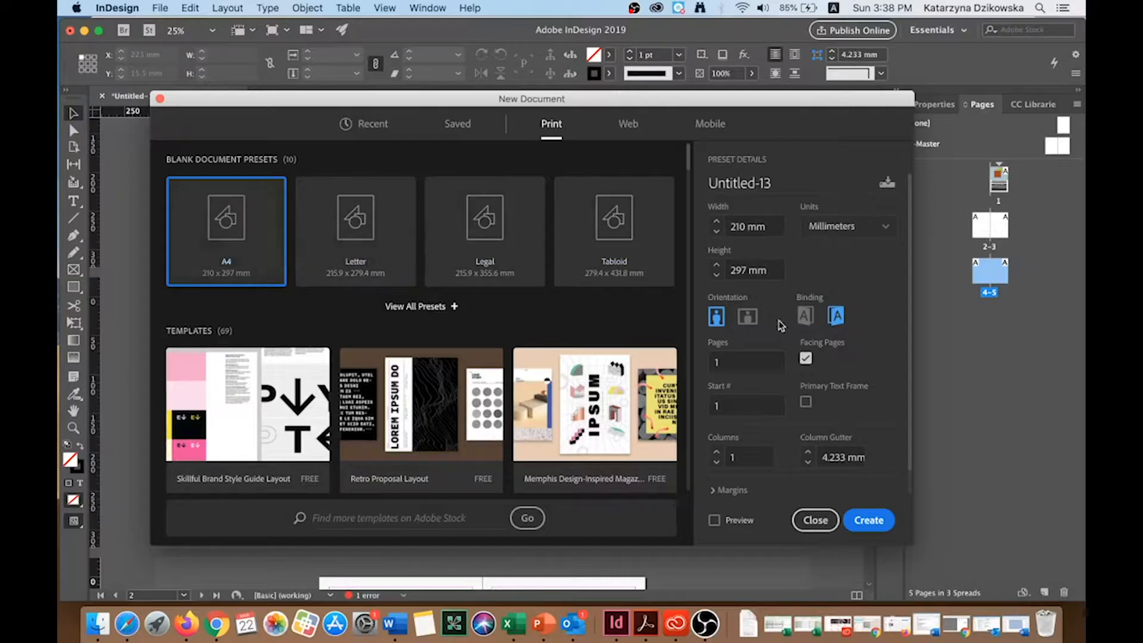
Step: Create an A4 portrait print document with left-to-right binding, facing pages and 5 pages
{"action": "left_click", "coordinate": [805, 317]}
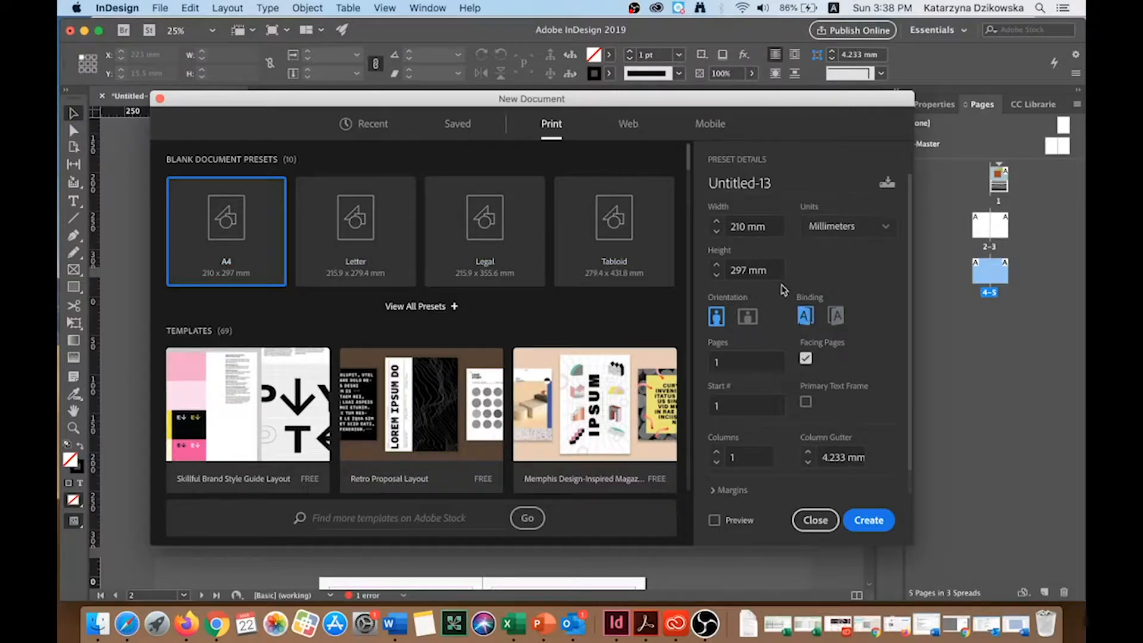
{"action": "double_click", "coordinate": [738, 362]}
{"action": "type", "text": "5"}
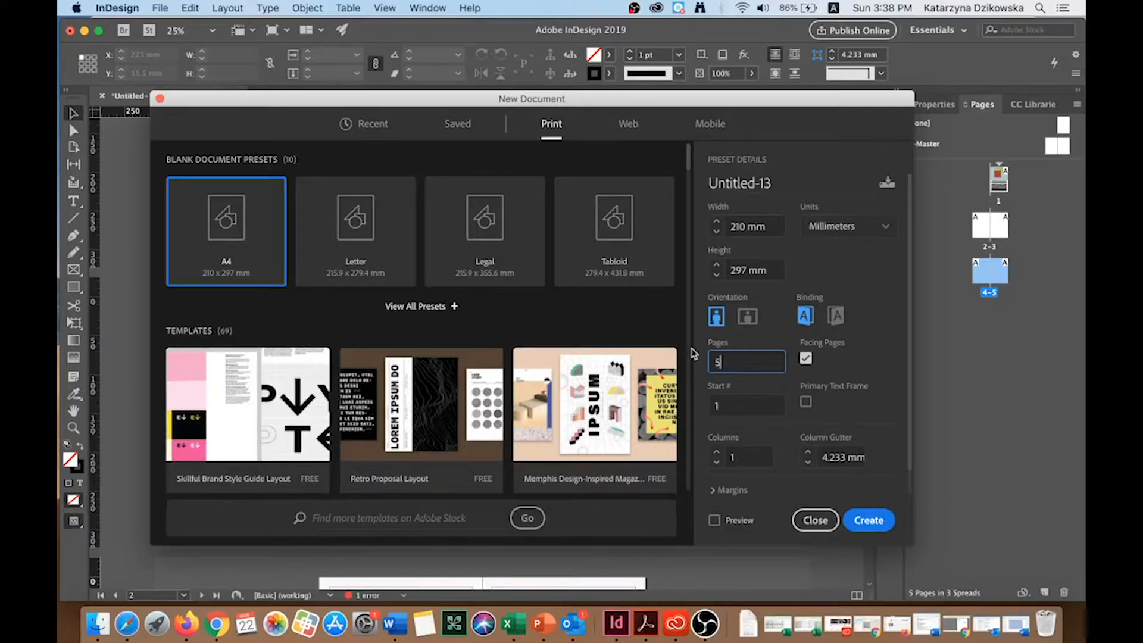
{"action": "left_click", "coordinate": [870, 525]}
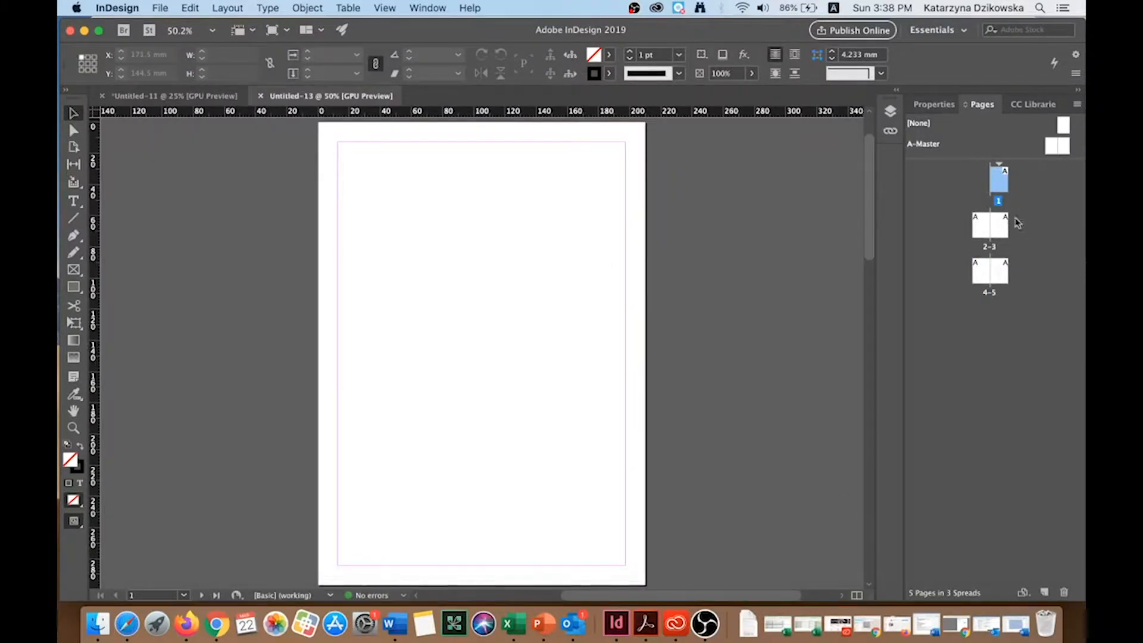
Step: Add two pages after page 5 of the new document
{"action": "left_click", "coordinate": [1001, 272]}
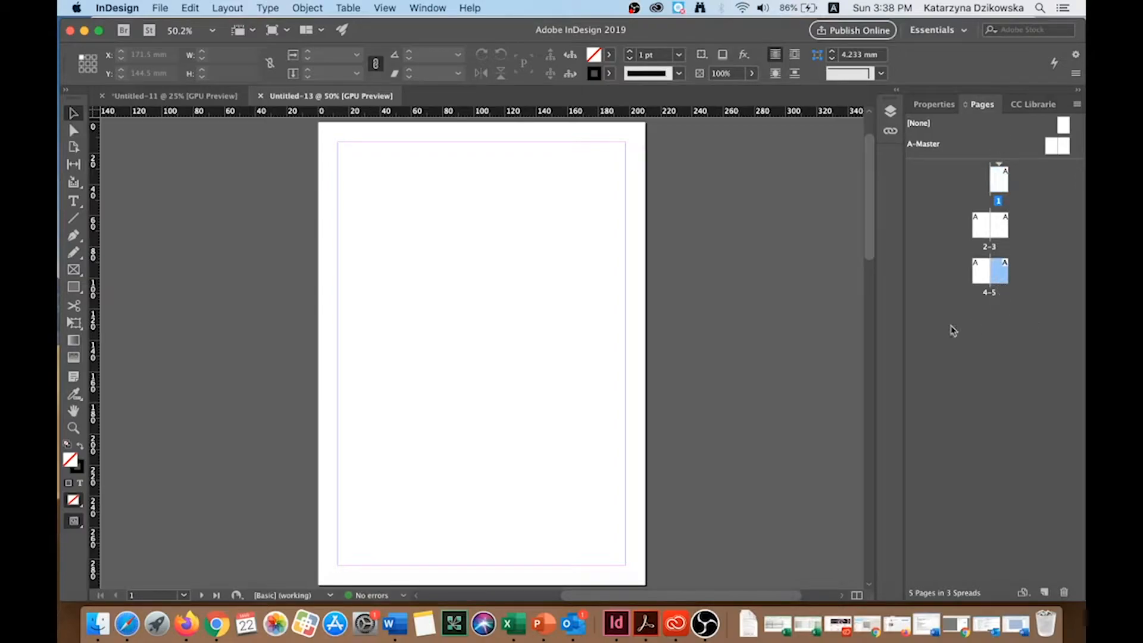
{"action": "left_click", "coordinate": [1045, 592]}
{"action": "left_click", "coordinate": [1045, 592]}
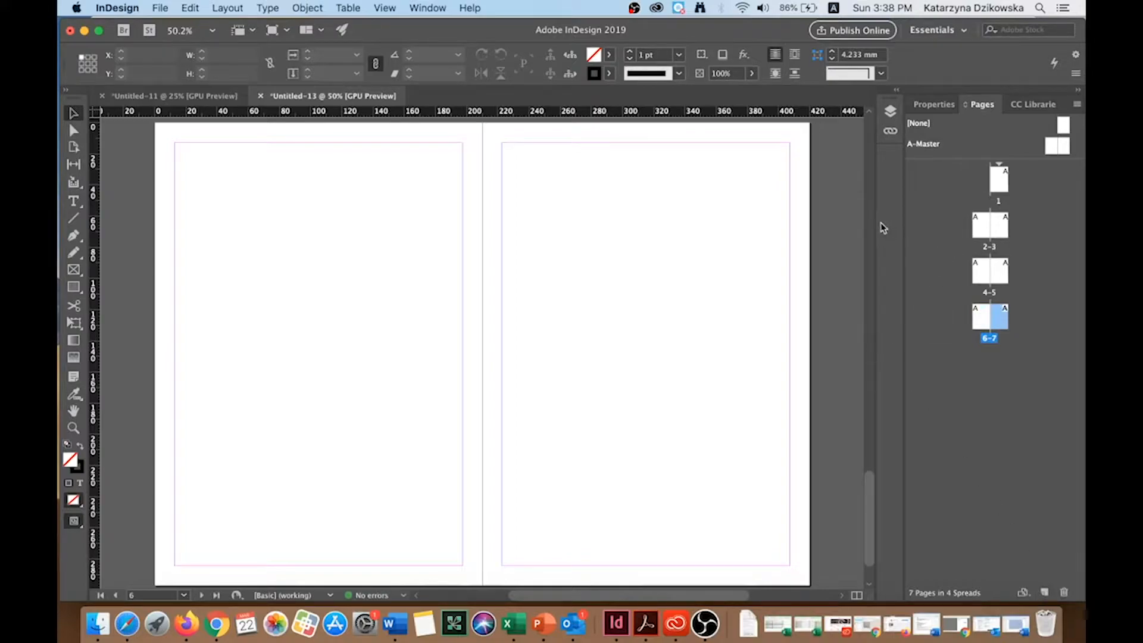
Step: Go to page 2 and set all four of its margins to 10 mm
{"action": "double_click", "coordinate": [981, 224]}
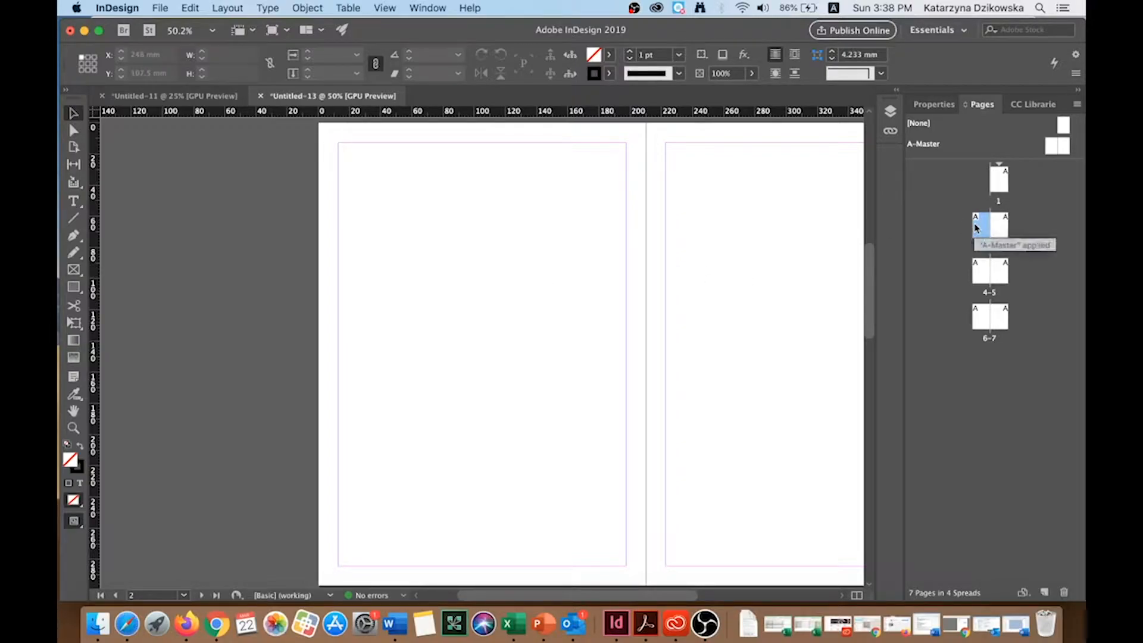
{"action": "left_click", "coordinate": [225, 9]}
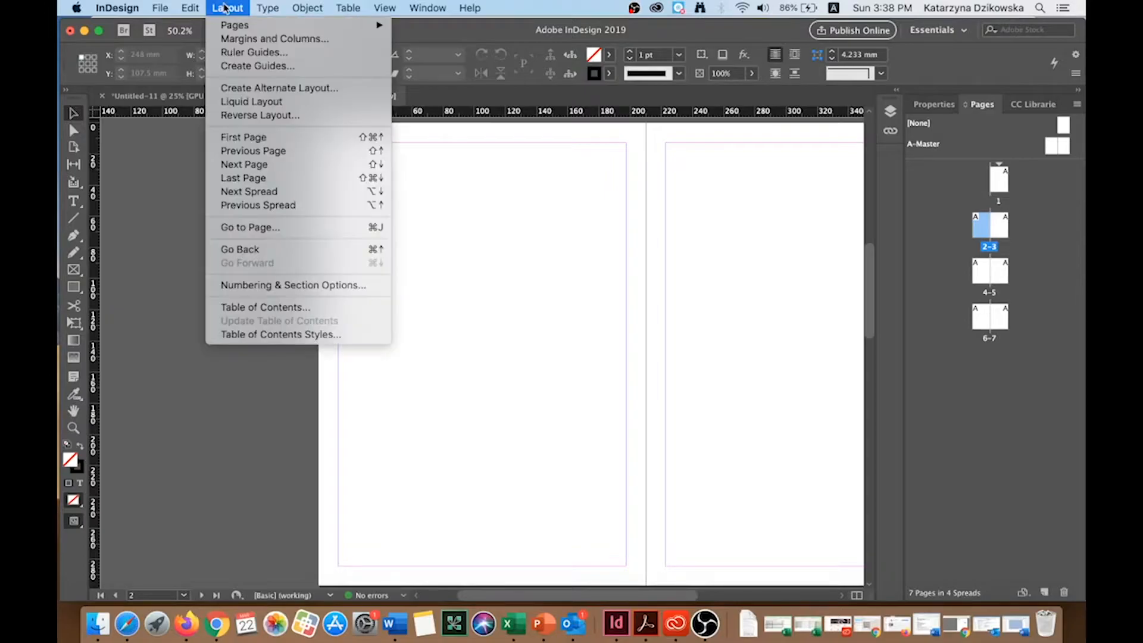
{"action": "left_click", "coordinate": [263, 39]}
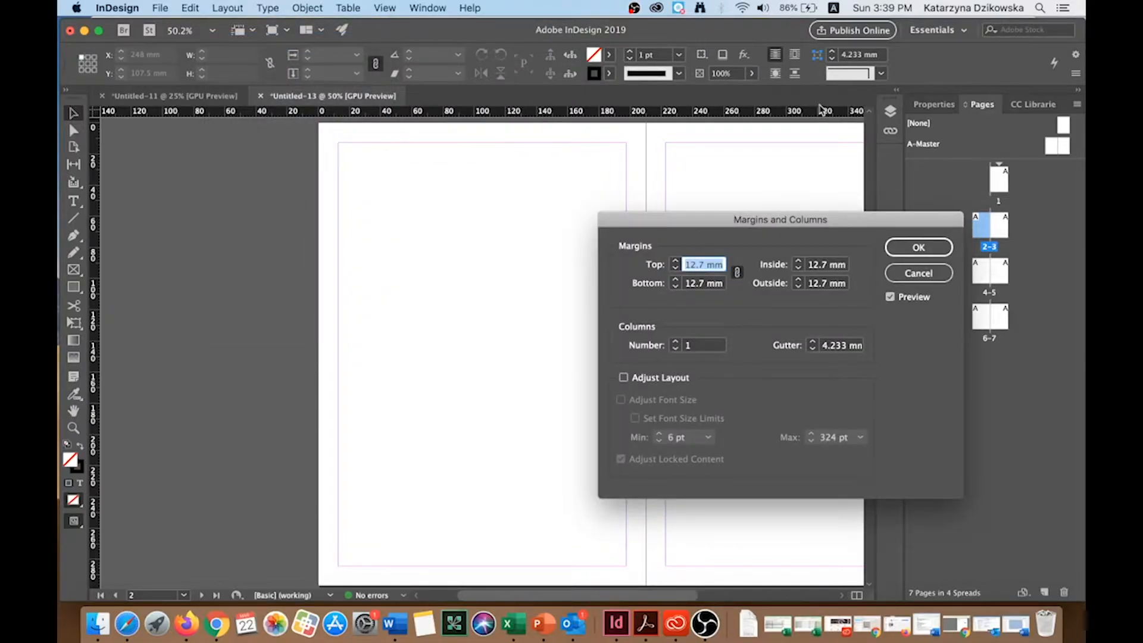
{"action": "type", "text": "9"}
{"action": "left_click", "coordinate": [675, 271]}
{"action": "left_click", "coordinate": [676, 263]}
{"action": "left_click", "coordinate": [676, 263]}
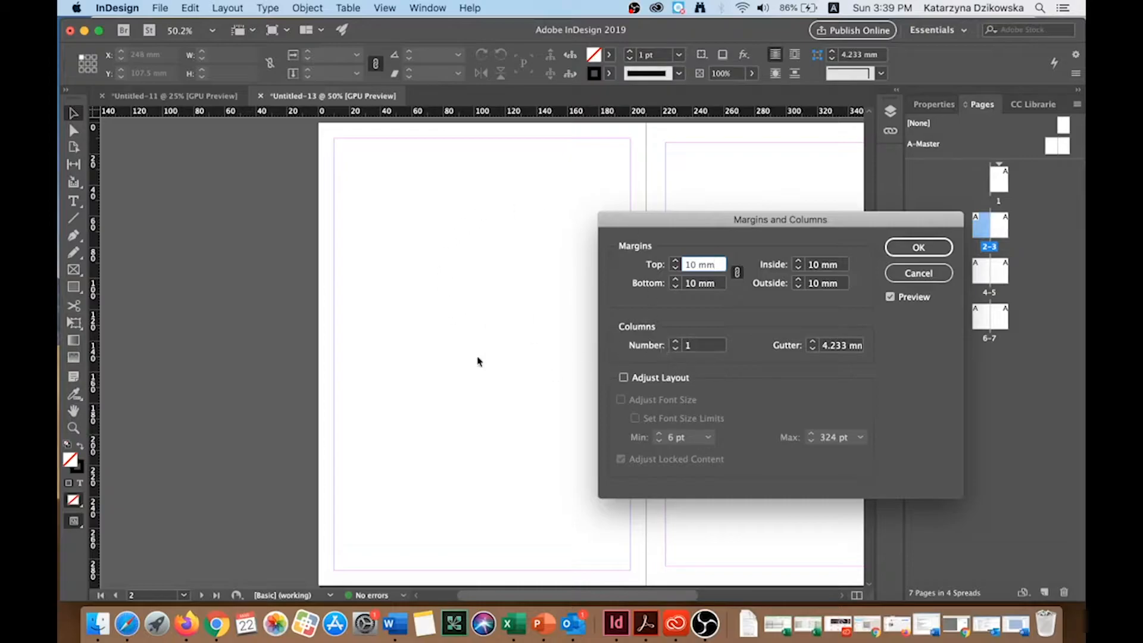
Step: Set the number of columns on page 2 to 3
{"action": "left_click", "coordinate": [677, 343]}
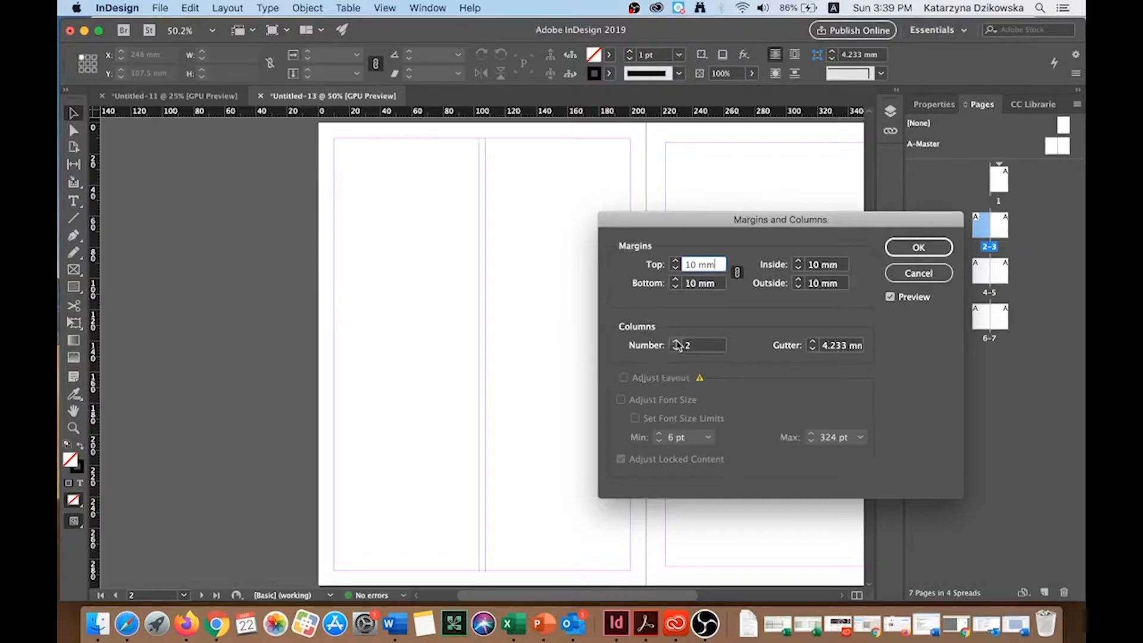
{"action": "left_click", "coordinate": [676, 343]}
{"action": "left_click", "coordinate": [675, 343]}
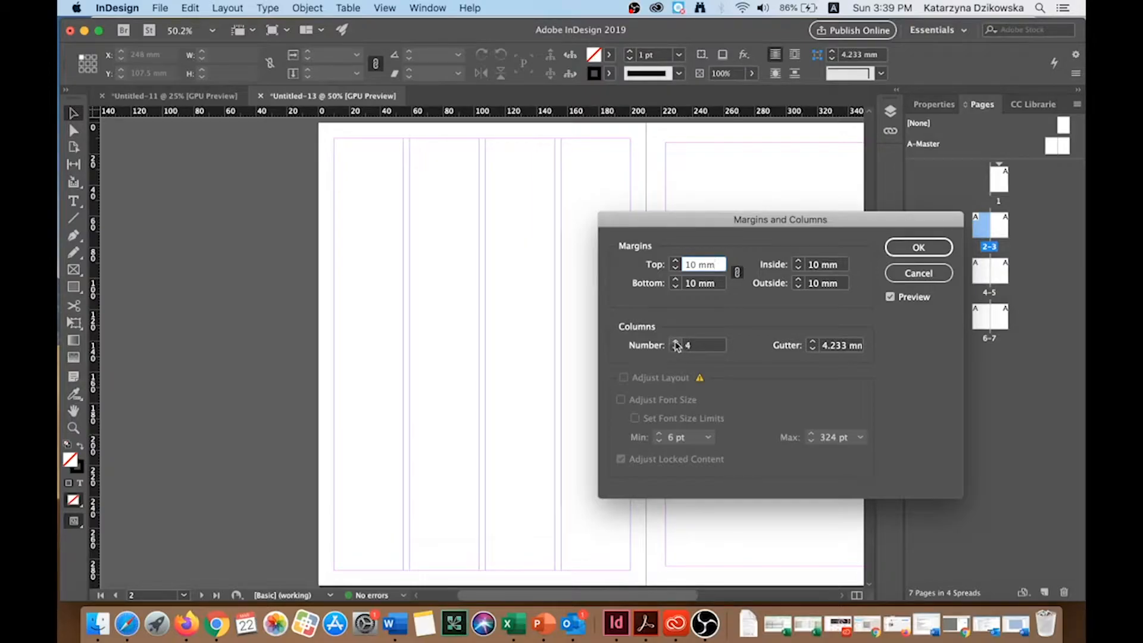
{"action": "left_click", "coordinate": [676, 348]}
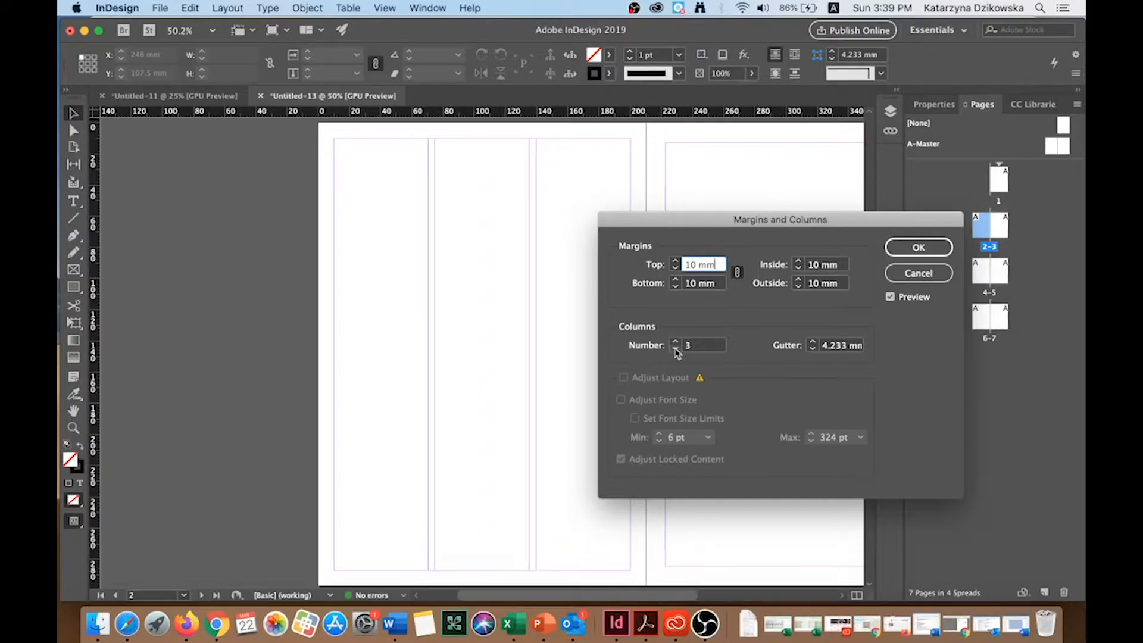
Step: Set the column gutter to 11 mm and apply the margin and column settings to page 2
{"action": "left_click", "coordinate": [814, 343]}
{"action": "left_click", "coordinate": [813, 343]}
{"action": "left_click", "coordinate": [813, 343]}
{"action": "left_click", "coordinate": [813, 343]}
{"action": "left_click", "coordinate": [813, 343]}
{"action": "left_click", "coordinate": [813, 342]}
{"action": "left_click", "coordinate": [814, 343]}
{"action": "left_click", "coordinate": [813, 343]}
{"action": "left_click", "coordinate": [814, 343]}
{"action": "left_click", "coordinate": [813, 343]}
{"action": "left_click", "coordinate": [813, 343]}
{"action": "left_click", "coordinate": [813, 343]}
{"action": "left_click", "coordinate": [813, 343]}
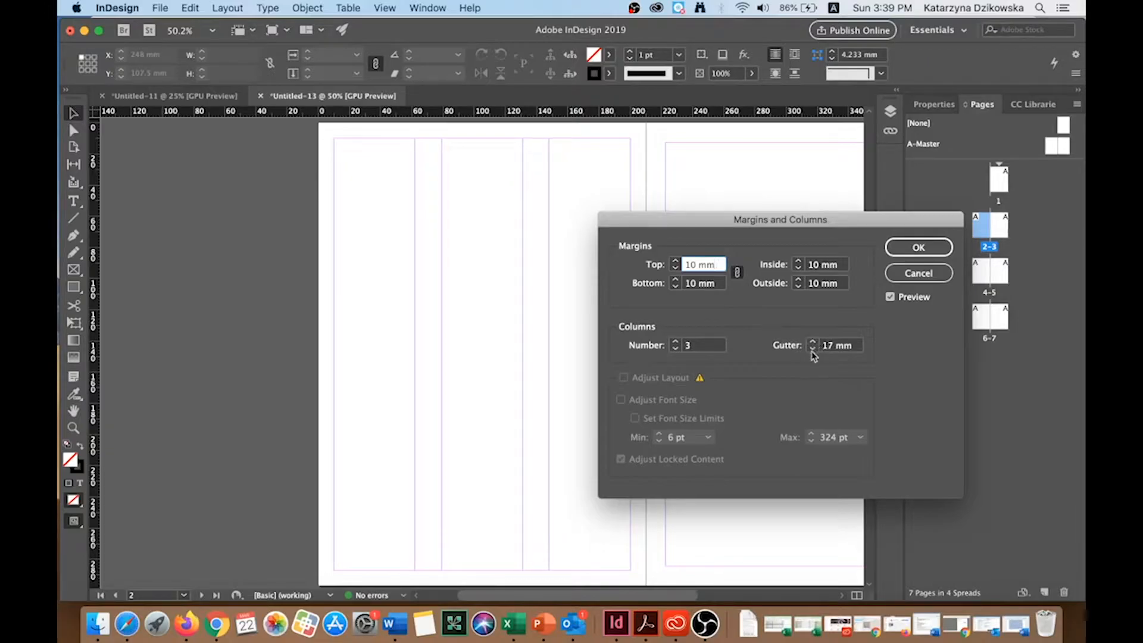
{"action": "left_click", "coordinate": [813, 349]}
{"action": "left_click", "coordinate": [812, 349]}
{"action": "left_click", "coordinate": [813, 349]}
{"action": "left_click", "coordinate": [812, 348]}
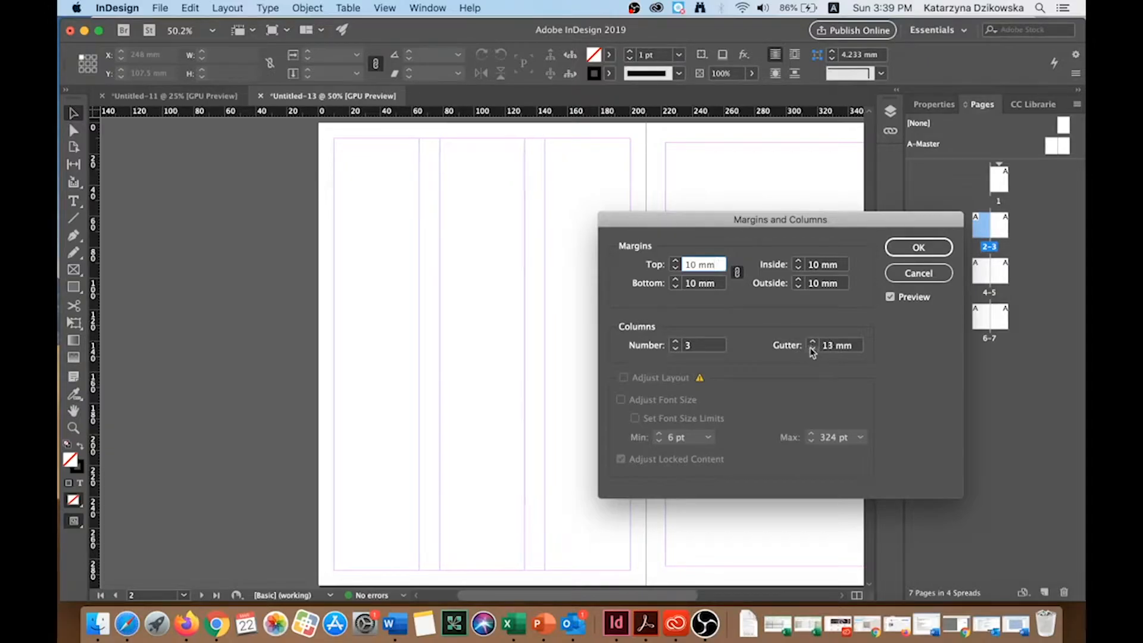
{"action": "left_click", "coordinate": [813, 349]}
{"action": "left_click", "coordinate": [812, 349]}
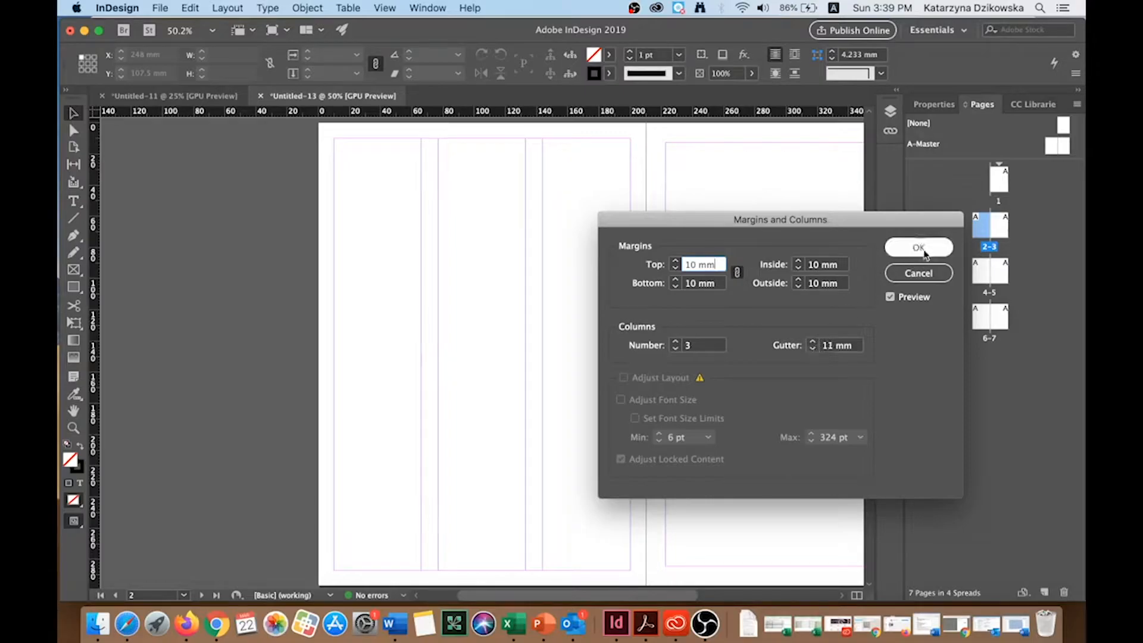
{"action": "left_click", "coordinate": [922, 249]}
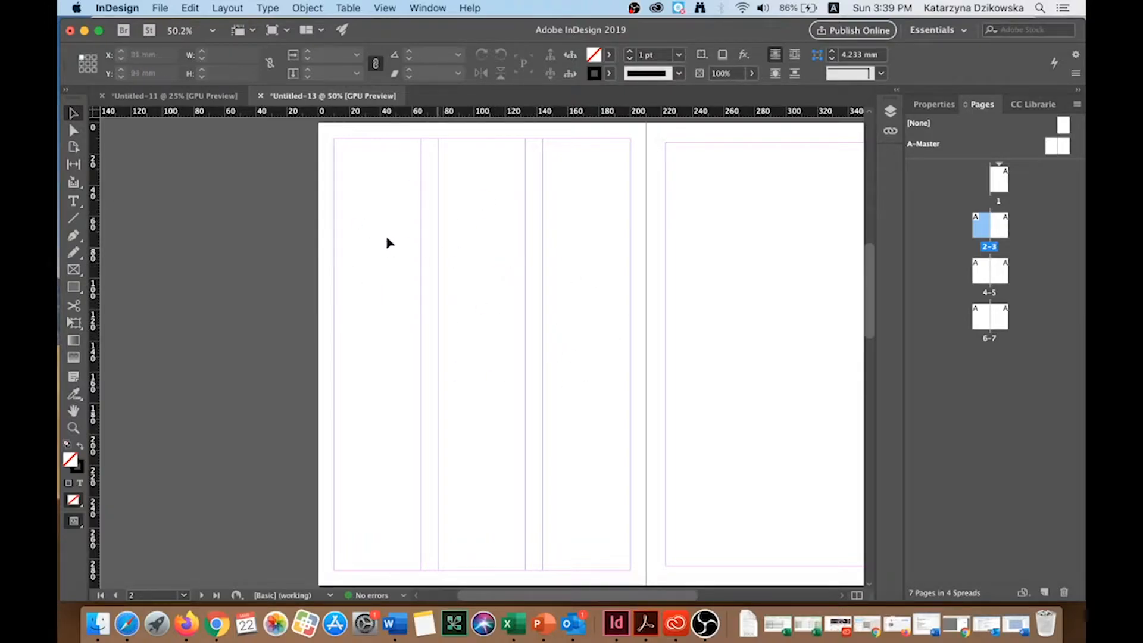
Step: Draw a text frame filling page 2's first column and paste the selected text of the Far Far Away Word document into it
{"action": "left_click", "coordinate": [73, 203]}
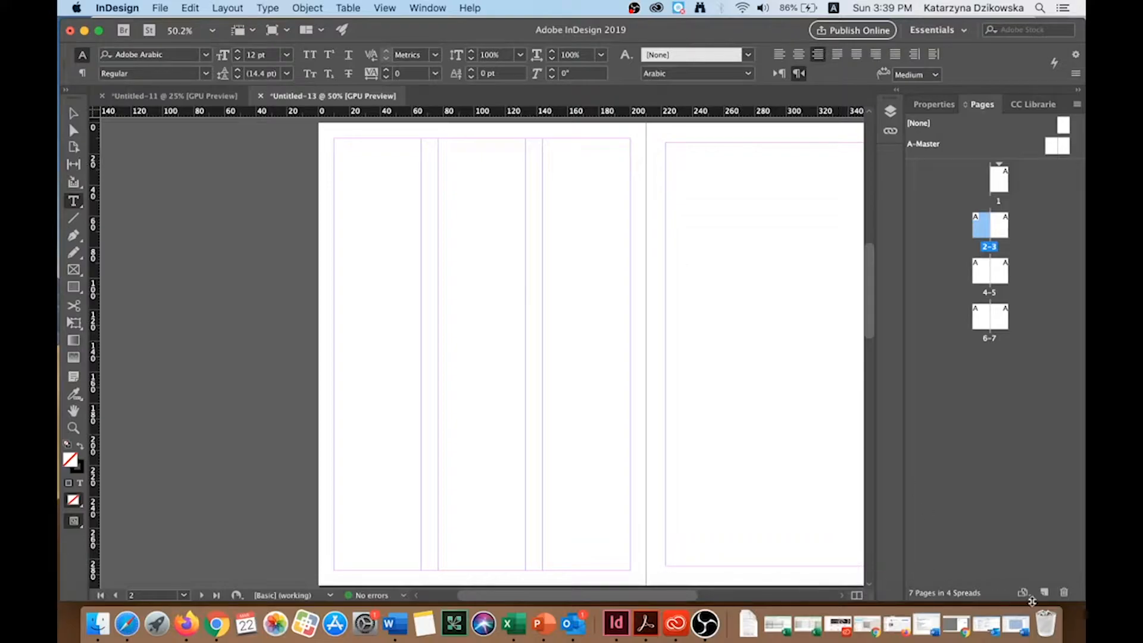
{"action": "left_click", "coordinate": [1014, 628]}
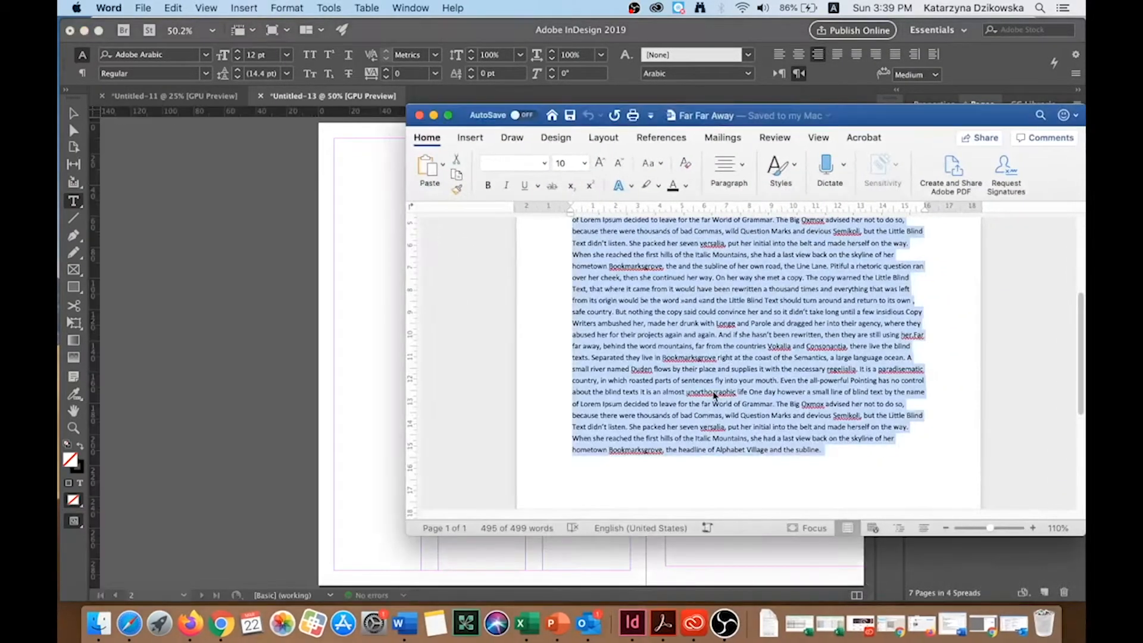
{"action": "scroll", "coordinate": [705, 388], "scroll_direction": "up", "scroll_amount": 2}
{"action": "scroll", "coordinate": [705, 388], "scroll_direction": "up", "scroll_amount": 3}
{"action": "scroll", "coordinate": [696, 388], "scroll_direction": "down", "scroll_amount": 5}
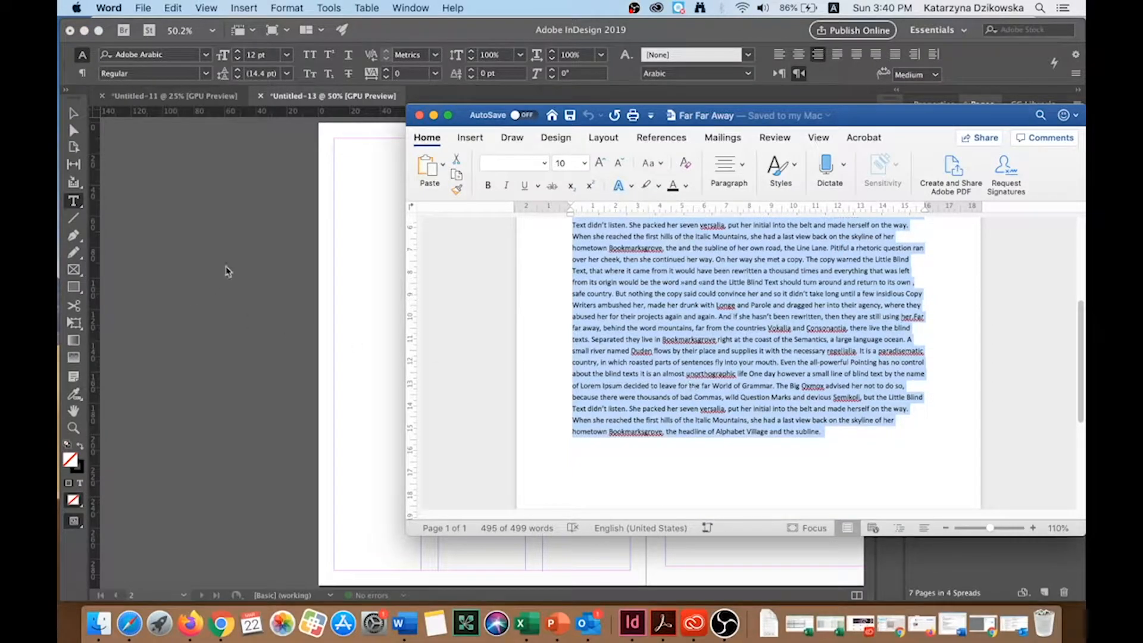
{"action": "left_click", "coordinate": [325, 232]}
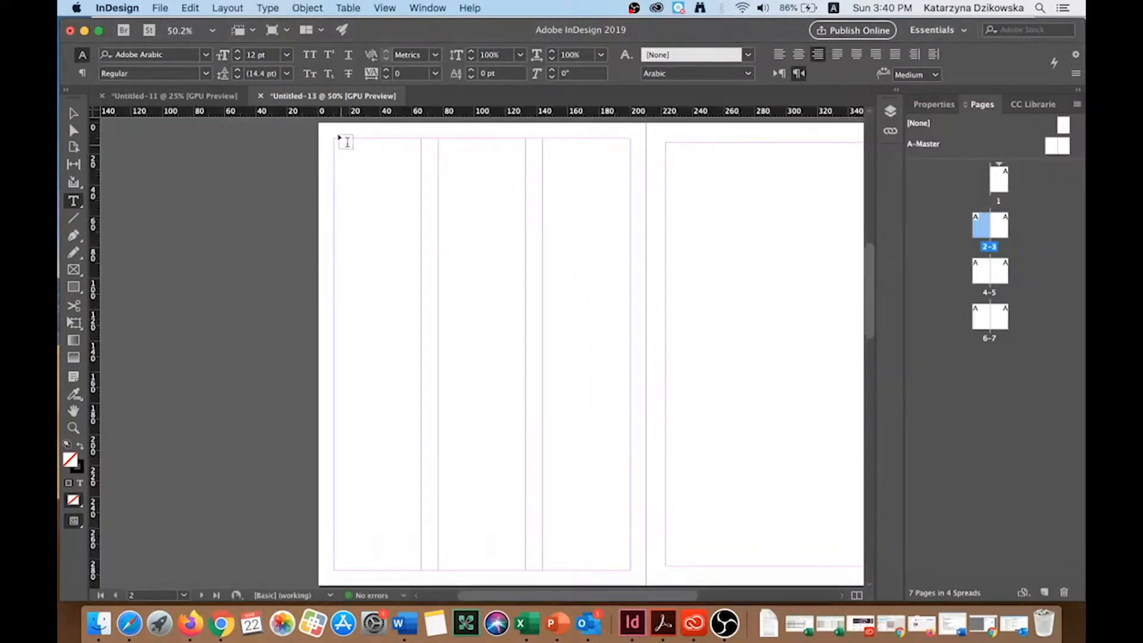
{"action": "left_click_drag", "start_coordinate": [337, 142], "coordinate": [421, 570]}
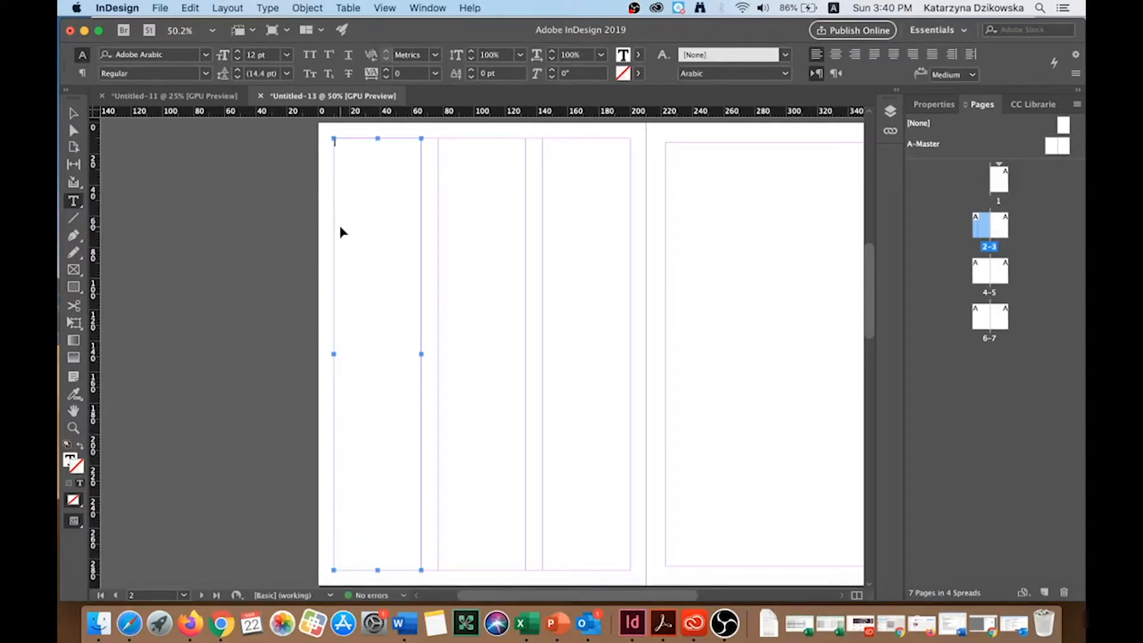
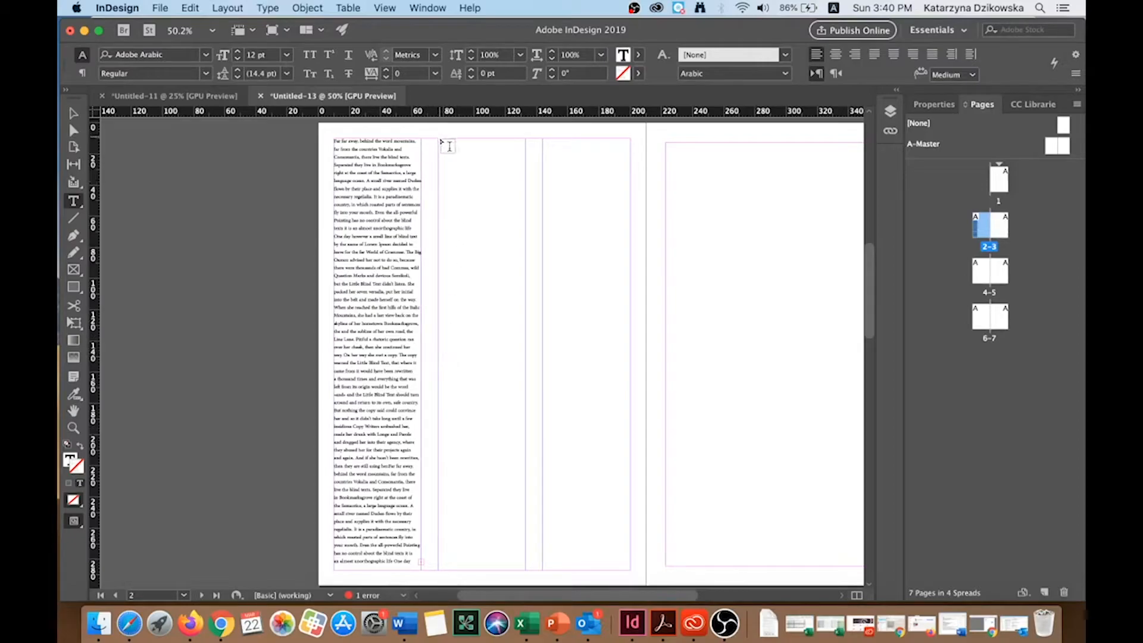
Step: Draw empty text frames that fill the second and third columns of page 2
{"action": "left_click_drag", "start_coordinate": [439, 143], "coordinate": [525, 568]}
{"action": "left_click_drag", "start_coordinate": [544, 140], "coordinate": [629, 570]}
{"action": "left_click", "coordinate": [73, 113]}
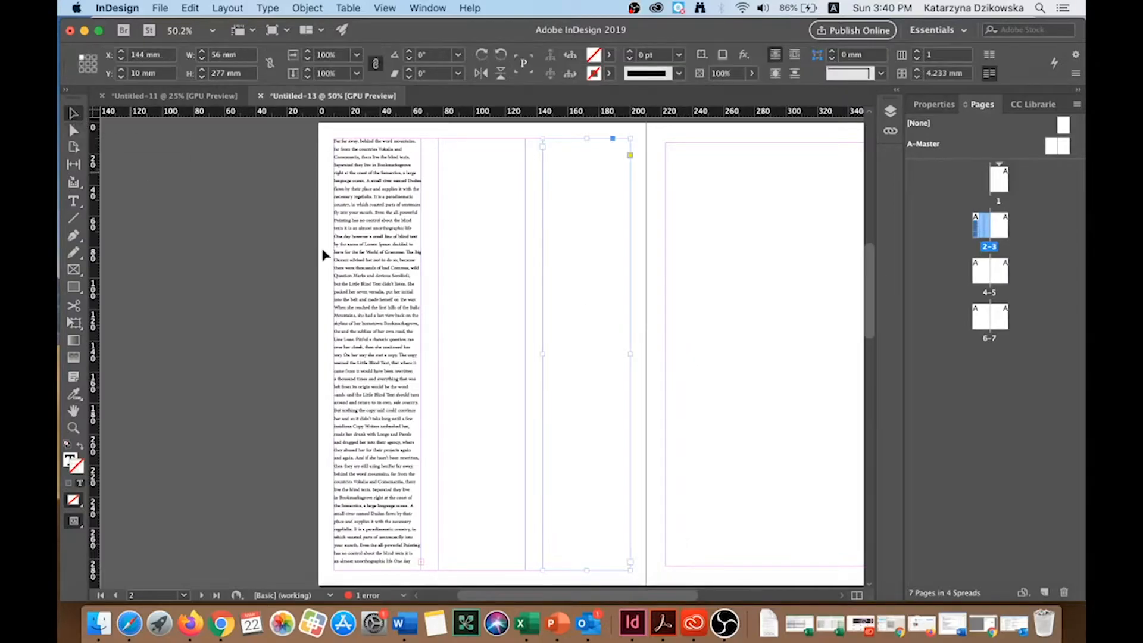
{"action": "left_click", "coordinate": [340, 179]}
{"action": "left_click", "coordinate": [440, 184]}
{"action": "left_click", "coordinate": [545, 205]}
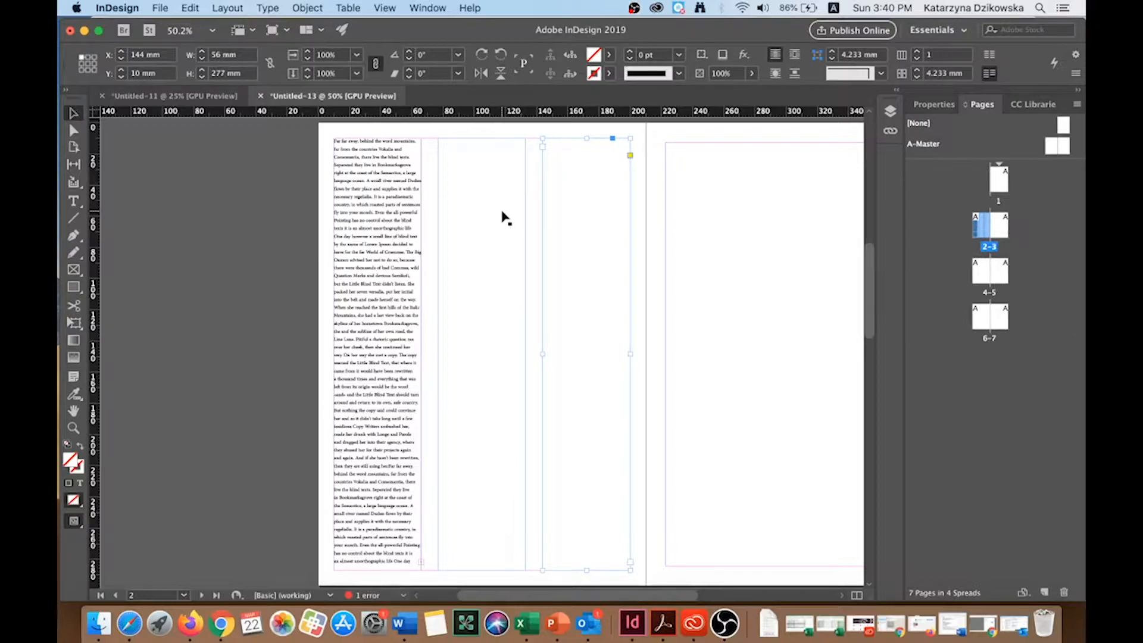
{"action": "left_click", "coordinate": [441, 146]}
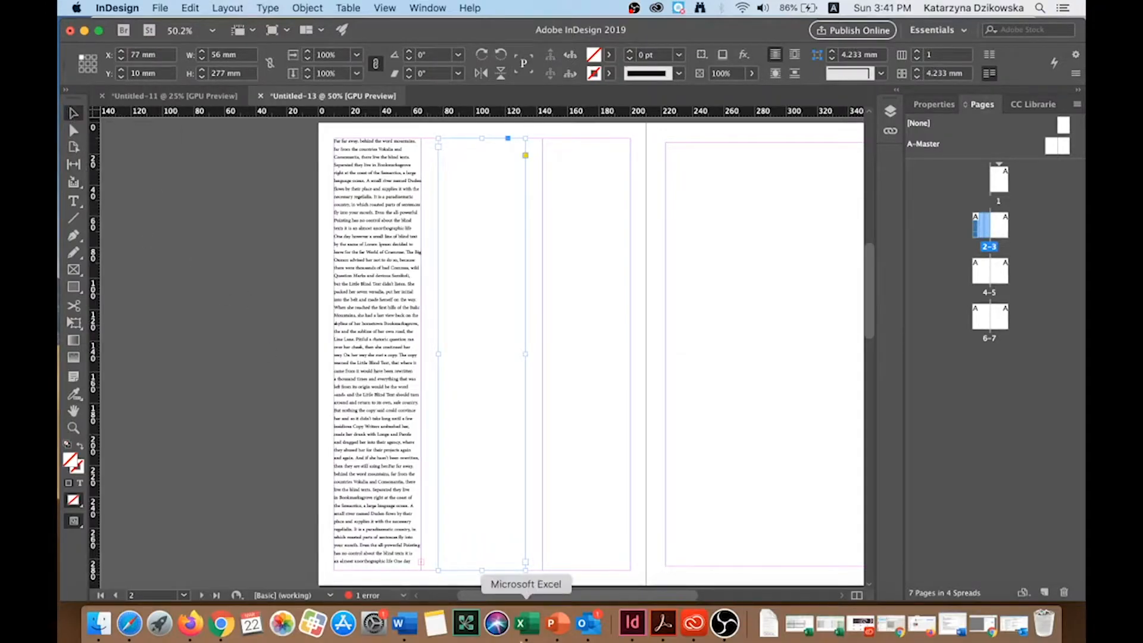
Step: Thread the overset text of the first-column frame into the second-column frame
{"action": "left_click", "coordinate": [421, 562]}
{"action": "left_click", "coordinate": [421, 562]}
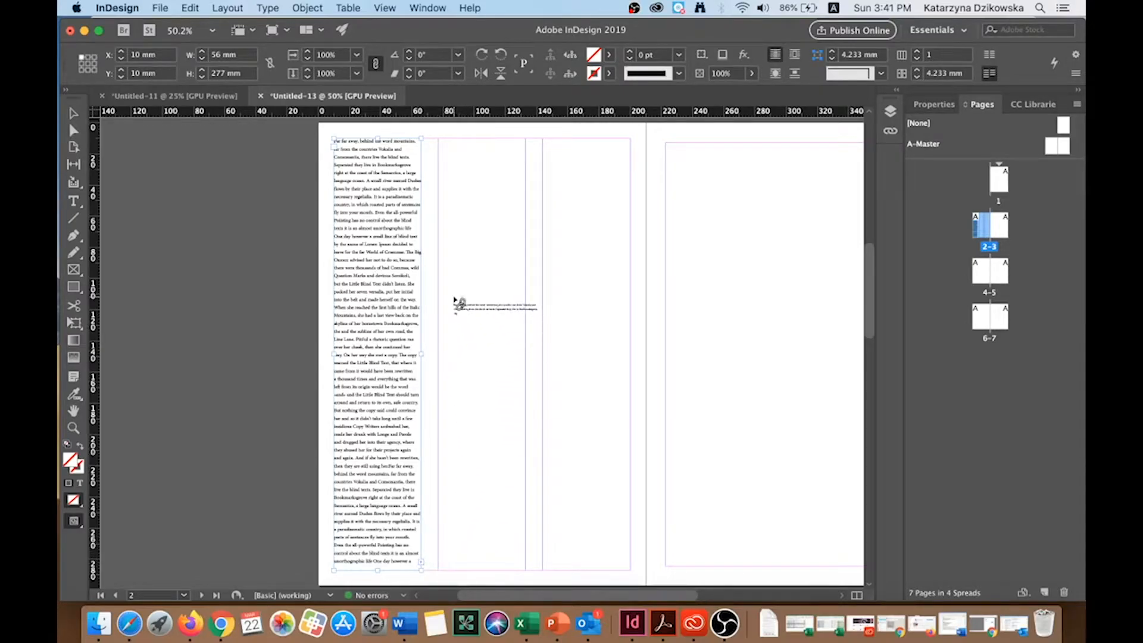
{"action": "left_click", "coordinate": [439, 140]}
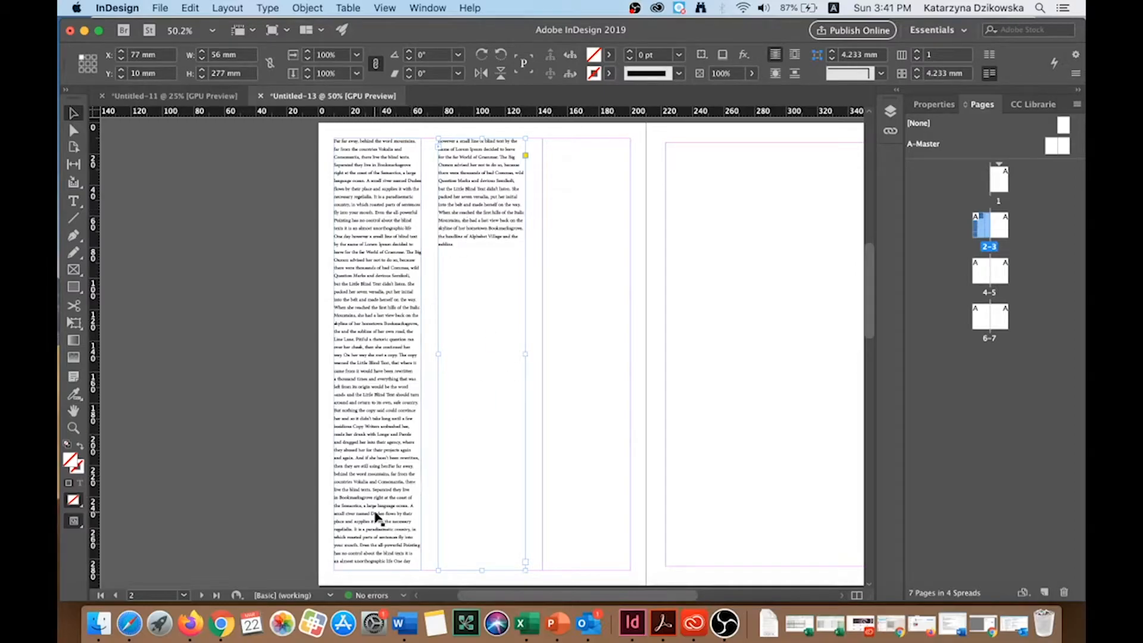
Step: Insert paragraph breaks before "A small river named Duden" in the first column until that passage flows into the second column
{"action": "left_click", "coordinate": [73, 201]}
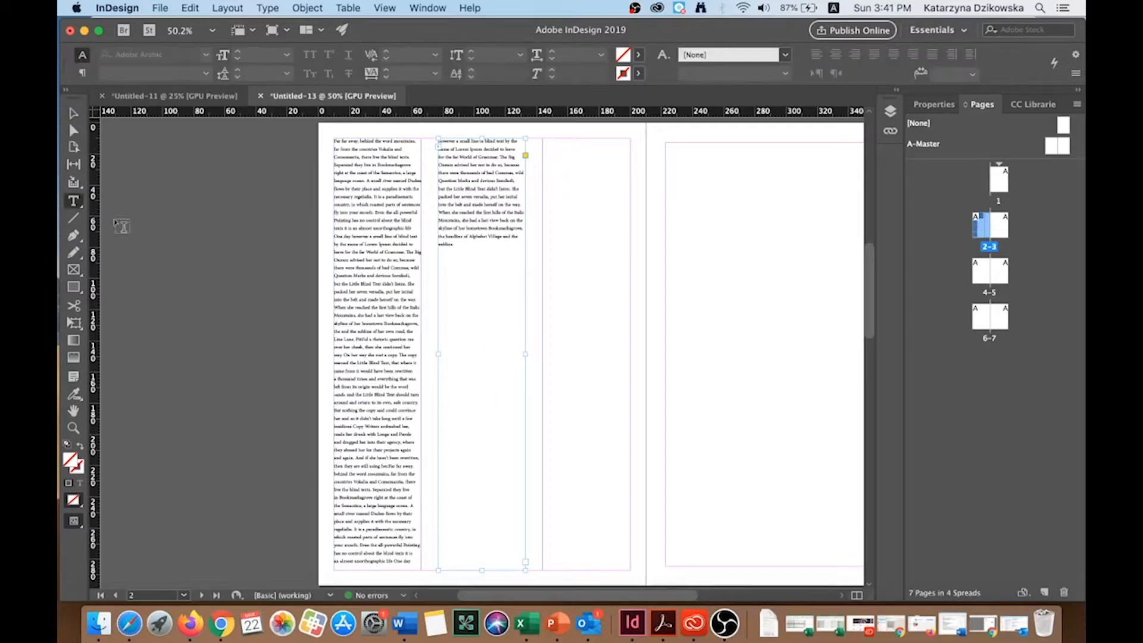
{"action": "left_click", "coordinate": [410, 512]}
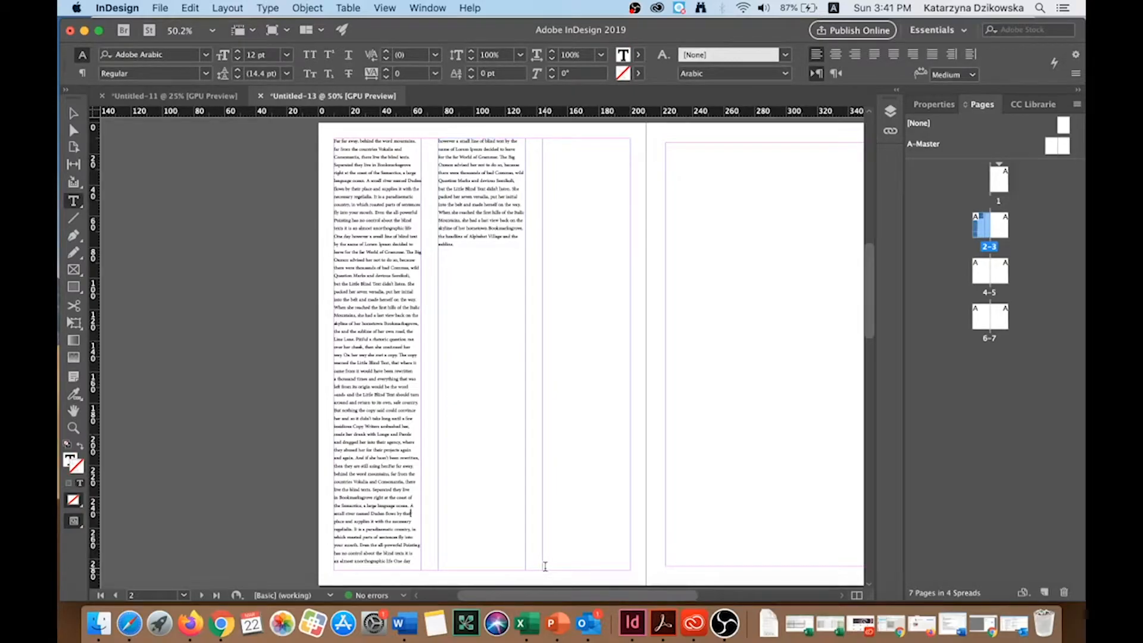
{"action": "key", "text": "Return"}
{"action": "key", "text": "Return"}
{"action": "key", "text": "Return"}
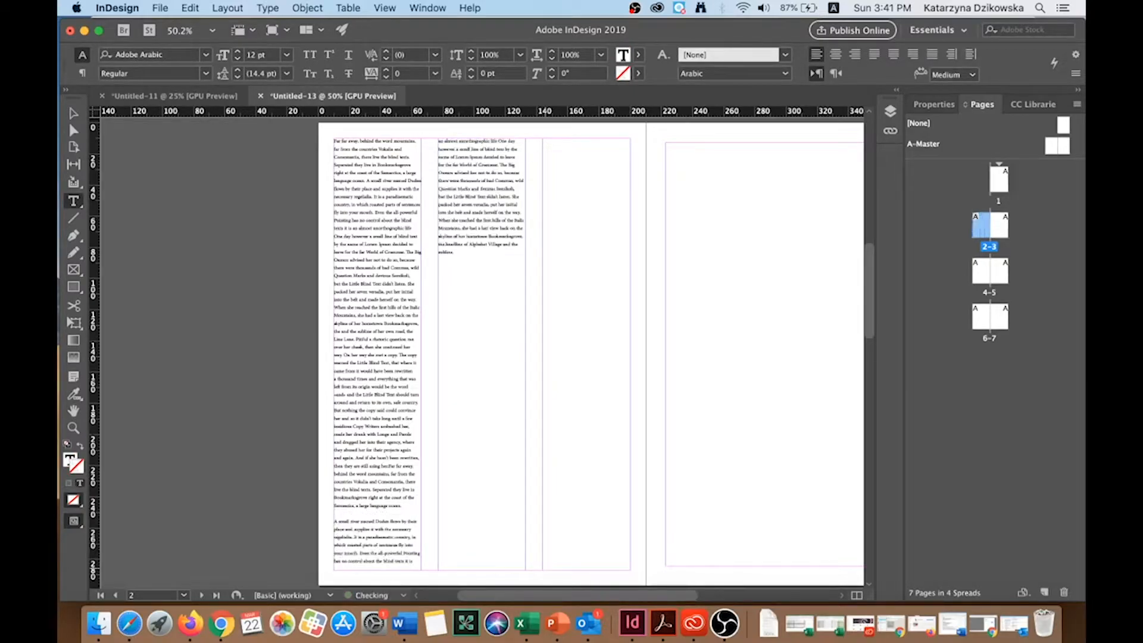
{"action": "key", "text": "Return"}
{"action": "key", "text": "Return"}
{"action": "key", "text": "Return"}
{"action": "key", "text": "Return"}
{"action": "key", "text": "Return"}
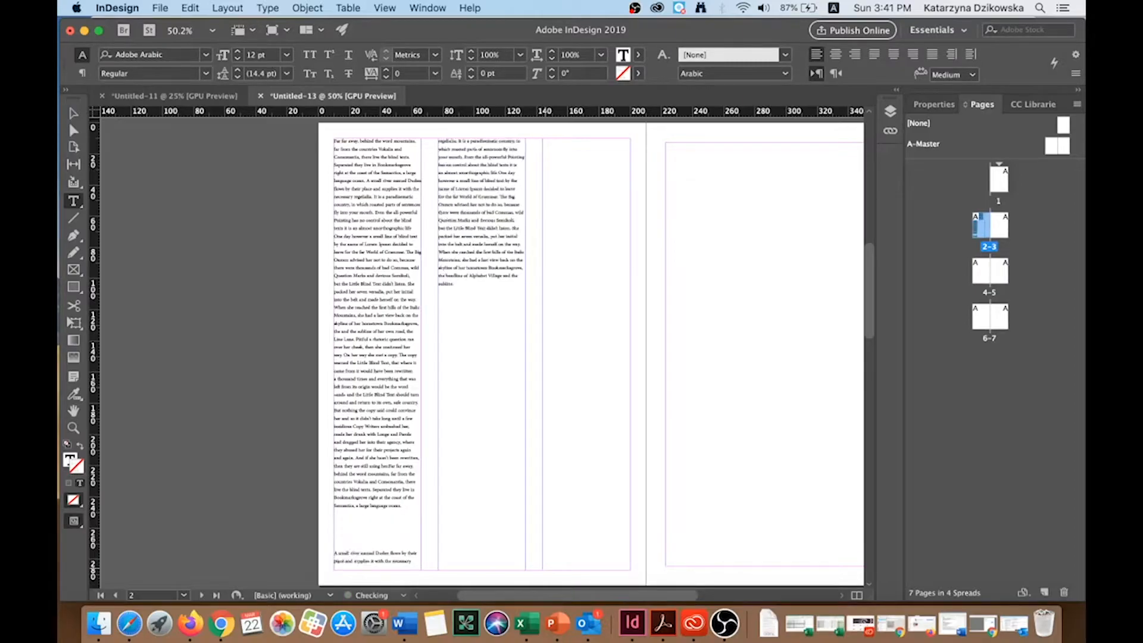
{"action": "key", "text": "Return"}
Step: Delete the surplus paragraph breaks before "A small river named Duden", leaving one blank line, and finish editing the text
{"action": "key", "text": "BackSpace"}
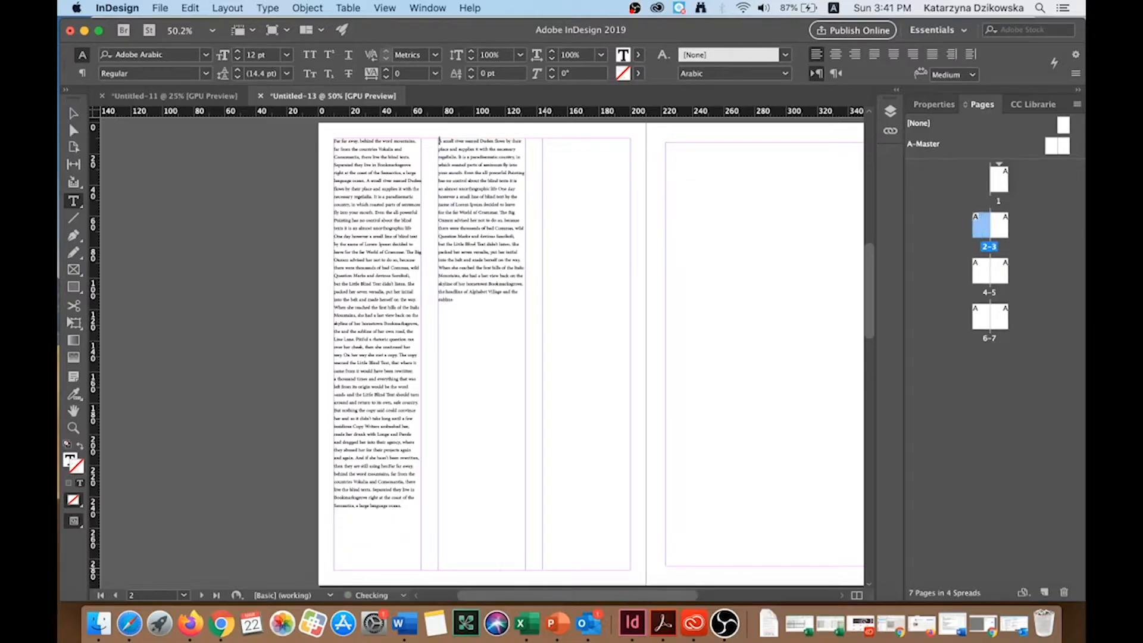
{"action": "key", "text": "BackSpace"}
{"action": "key", "text": "BackSpace"}
{"action": "key", "text": "BackSpace"}
{"action": "key", "text": "BackSpace"}
{"action": "key", "text": "BackSpace"}
{"action": "key", "text": "BackSpace"}
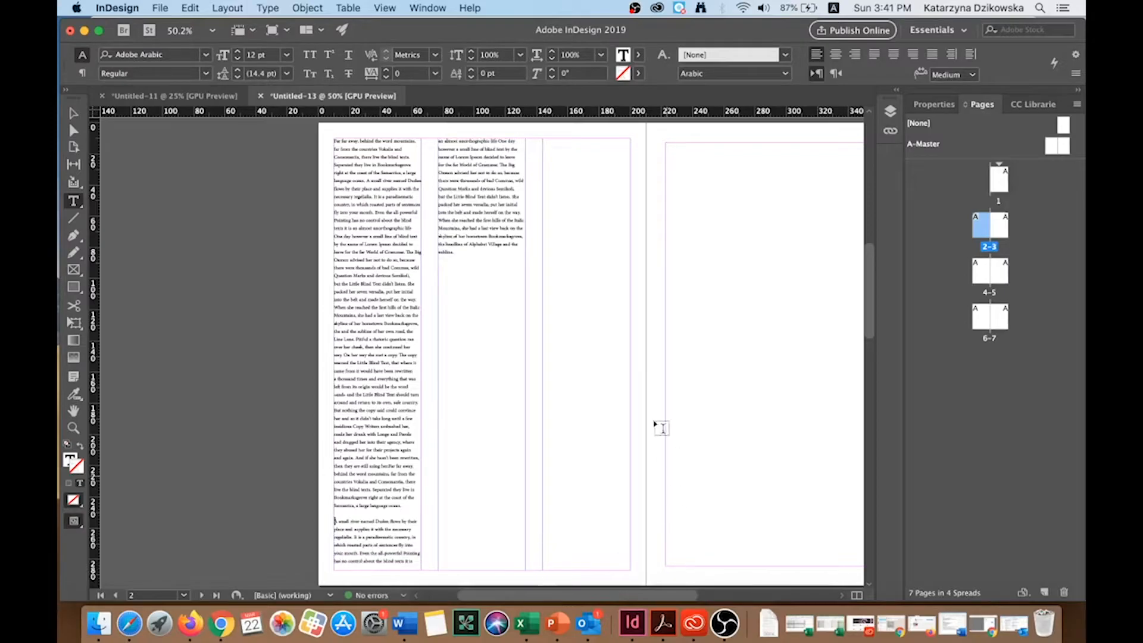
{"action": "key", "text": "Escape"}
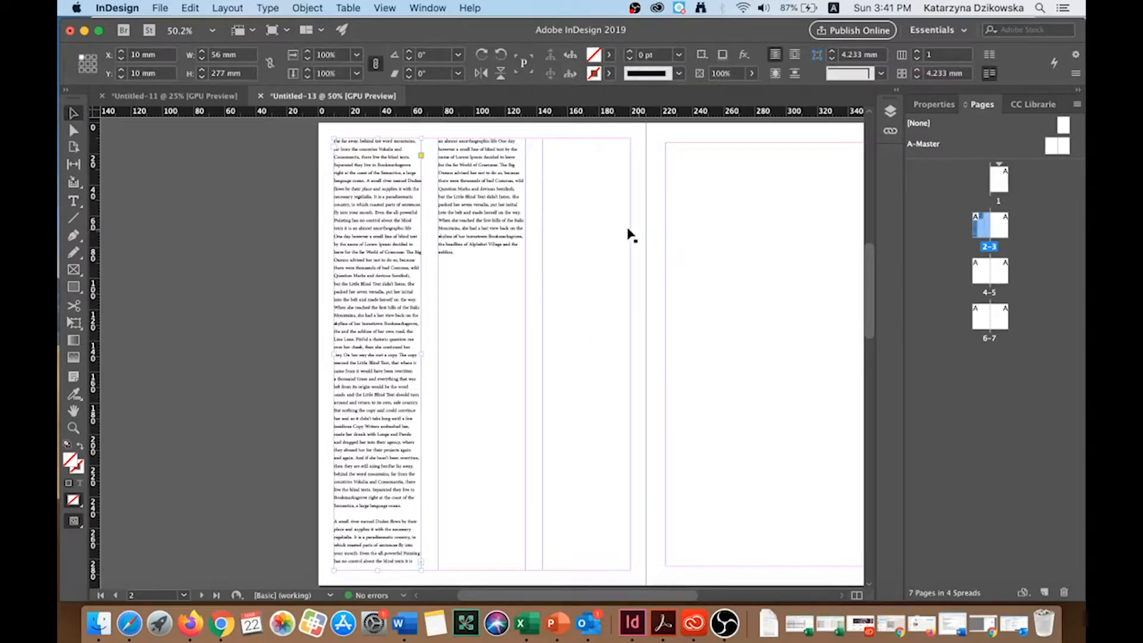
Step: Thread the second-column text frame on page 2 into the empty third-column frame
{"action": "left_click", "coordinate": [524, 325]}
{"action": "left_click", "coordinate": [527, 562]}
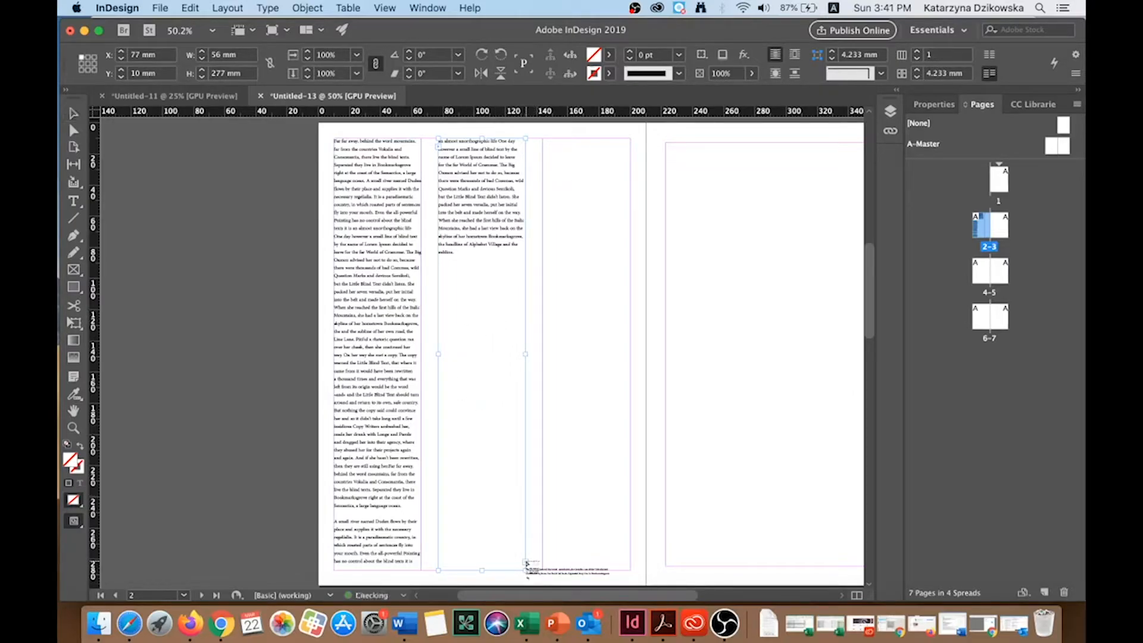
{"action": "left_click", "coordinate": [548, 146]}
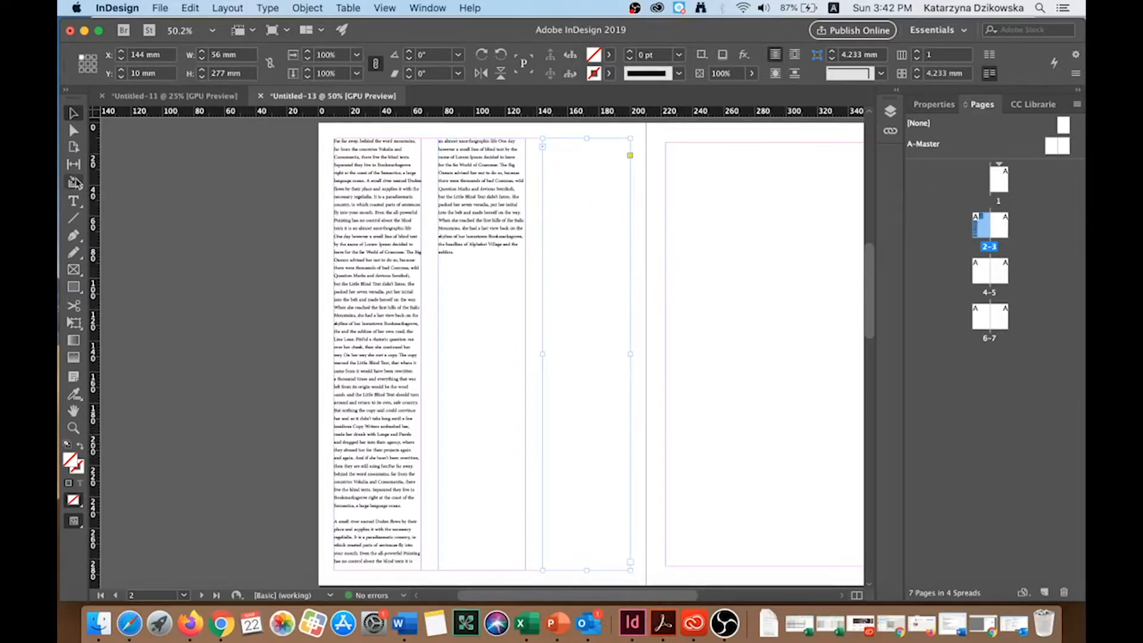
Step: Format all the text in the threaded frames on page 2 as Arial Black, 13 pt
{"action": "left_click", "coordinate": [74, 202]}
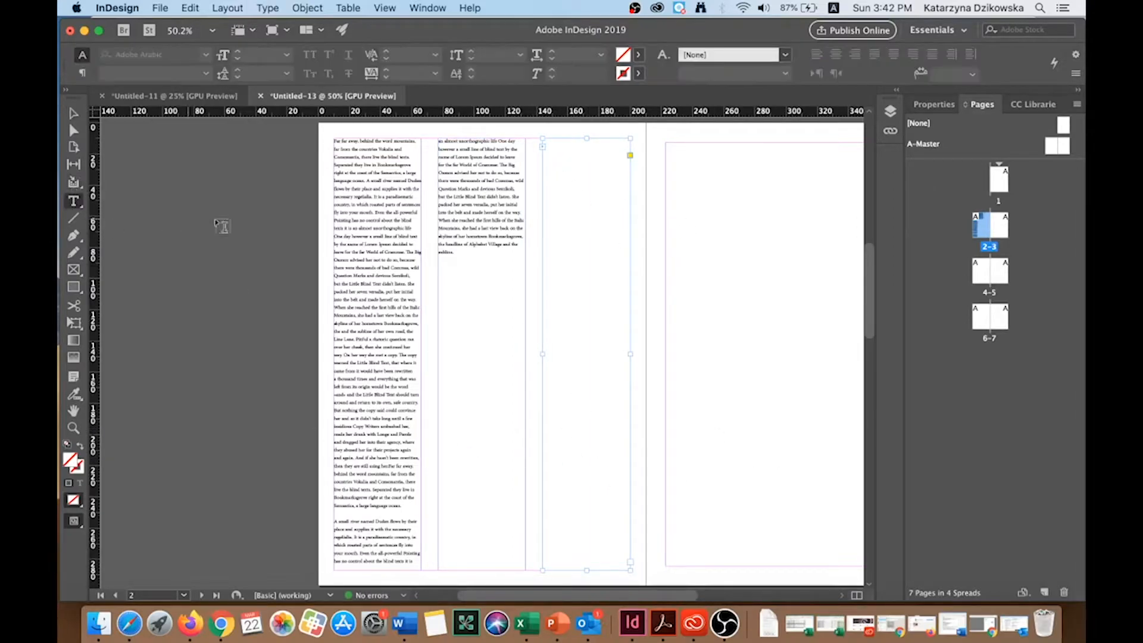
{"action": "left_click", "coordinate": [377, 206]}
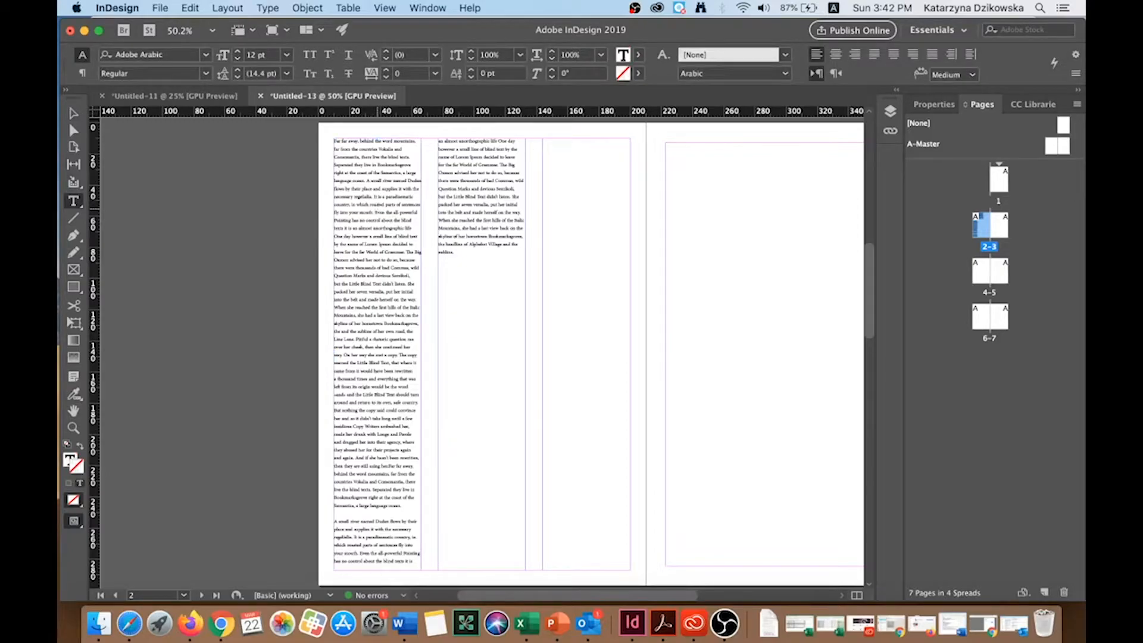
{"action": "key", "text": "super+a"}
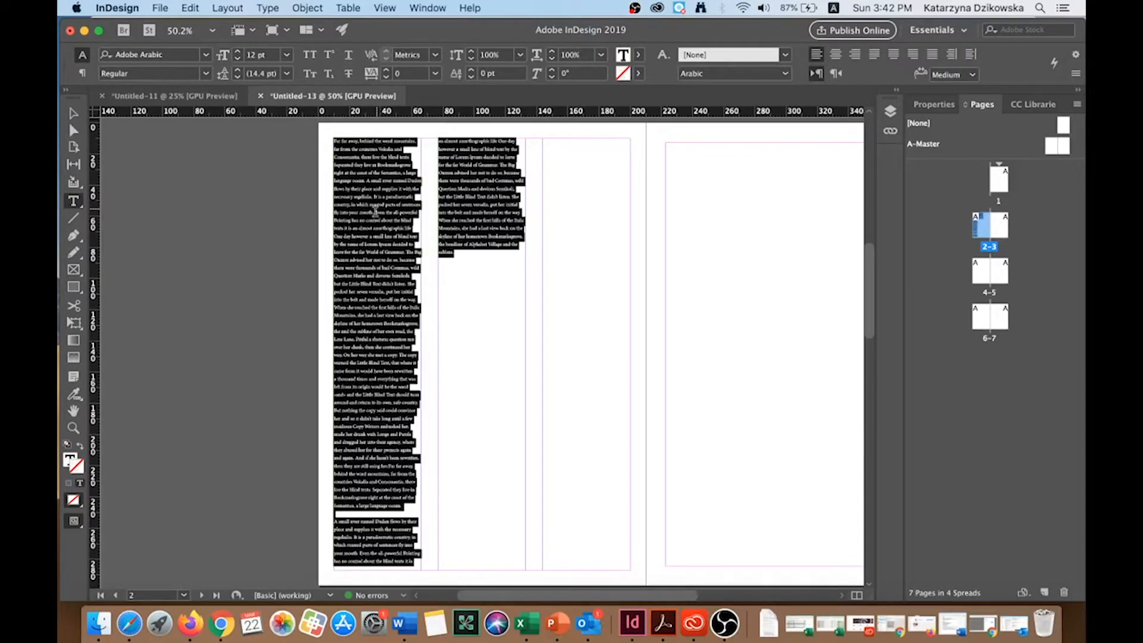
{"action": "left_click", "coordinate": [205, 54]}
{"action": "scroll", "coordinate": [272, 309], "scroll_direction": "down", "scroll_amount": 5}
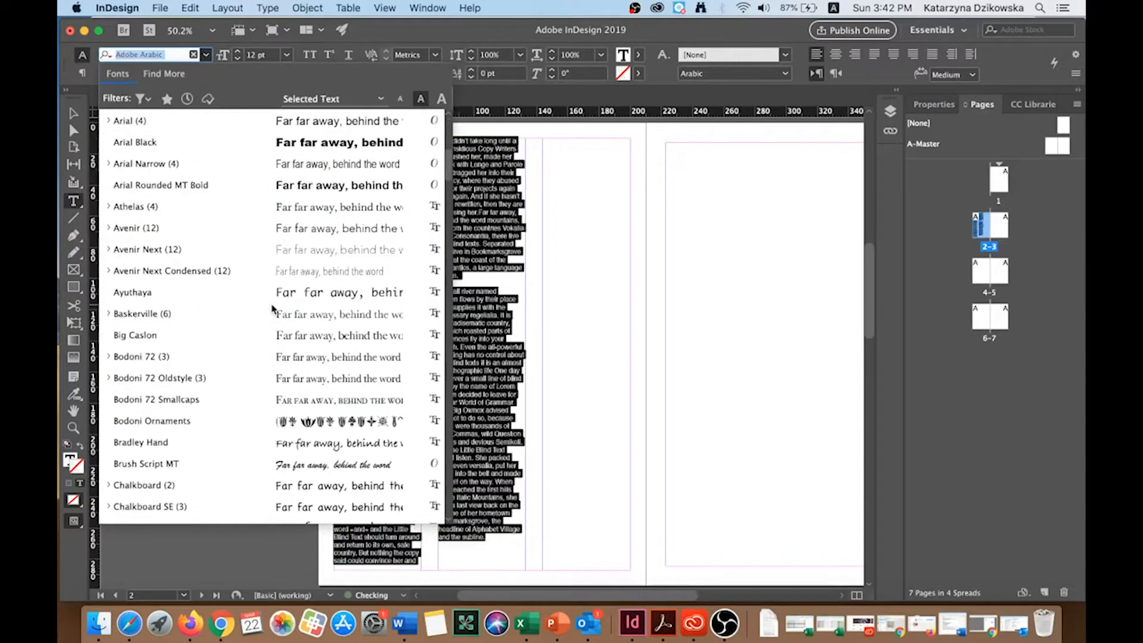
{"action": "left_click", "coordinate": [282, 147]}
{"action": "left_click", "coordinate": [239, 52]}
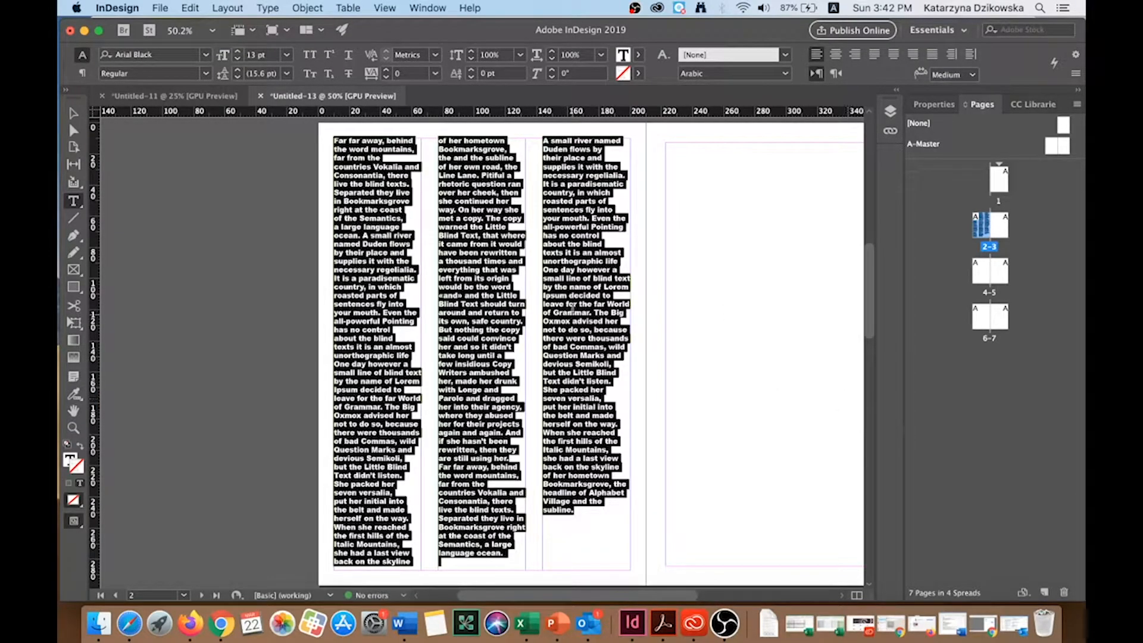
{"action": "left_click", "coordinate": [672, 344]}
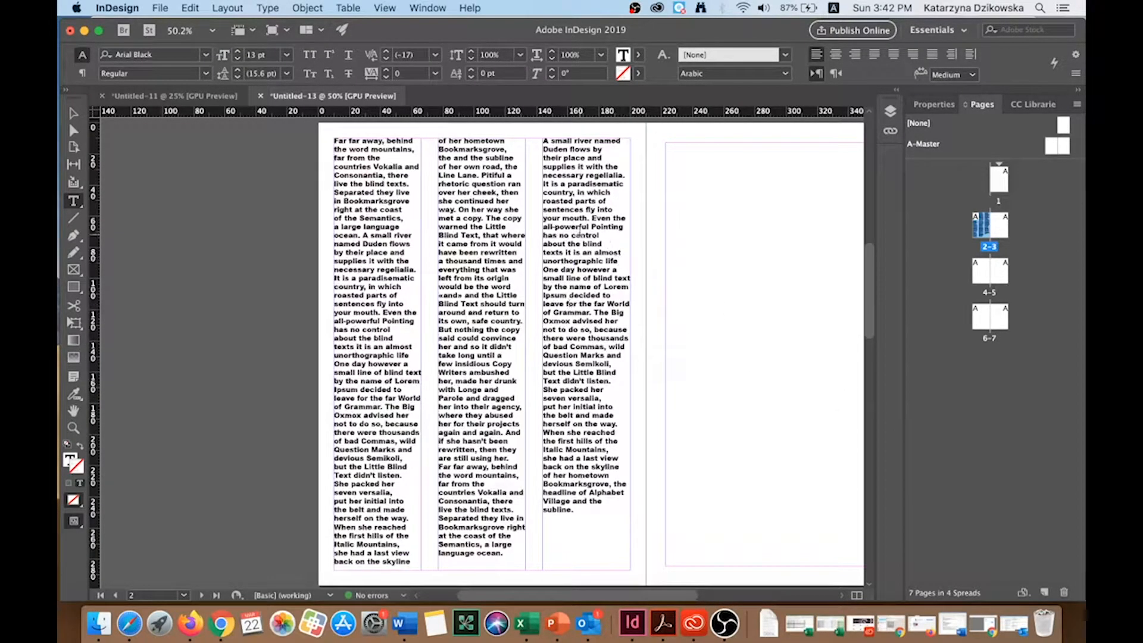
Step: Insert five paragraph breaks before "Even the all-powerful Pointing" in the third column and enter "Subtitle" in the gap
{"action": "left_click", "coordinate": [589, 217]}
{"action": "key", "text": "Return"}
{"action": "key", "text": "Return"}
{"action": "key", "text": "Return"}
{"action": "key", "text": "Return"}
{"action": "key", "text": "Return"}
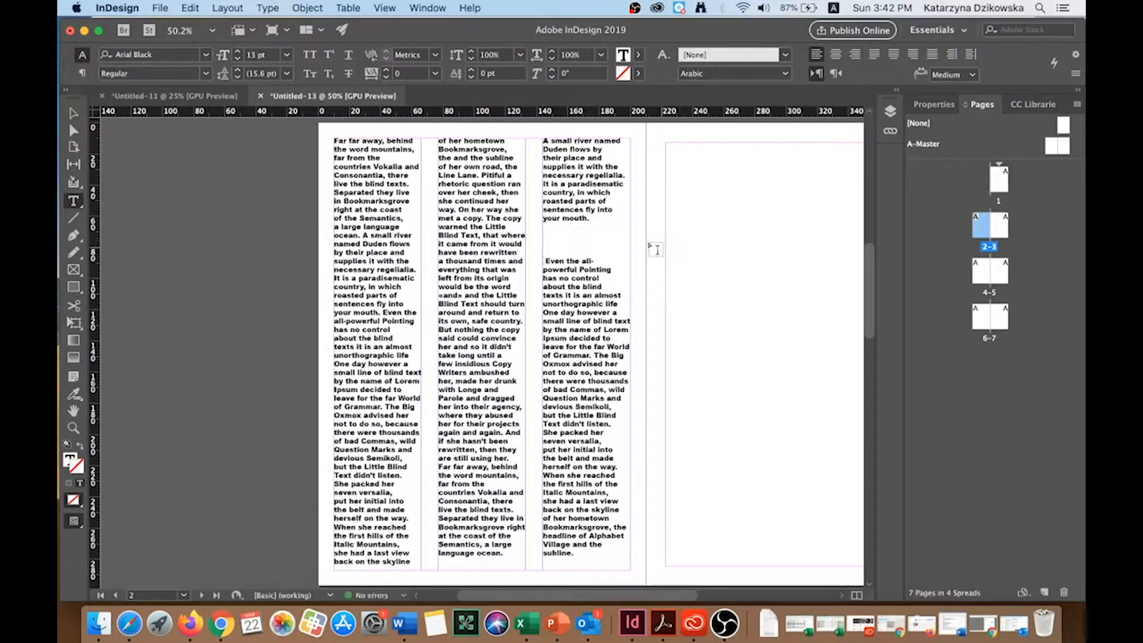
{"action": "left_click", "coordinate": [559, 236]}
{"action": "type", "text": "Subtitle"}
Step: Enlarge the "Subtitle" text to 21 pt and finish editing the text
{"action": "key", "text": "shift+Left"}
{"action": "key", "text": "shift+Left"}
{"action": "key", "text": "shift+Left"}
{"action": "key", "text": "shift+Left"}
{"action": "key", "text": "shift+Left"}
{"action": "key", "text": "shift+Left"}
{"action": "key", "text": "shift+Left"}
{"action": "key", "text": "shift+Left"}
{"action": "left_click", "coordinate": [237, 52]}
{"action": "left_click", "coordinate": [237, 51]}
{"action": "left_click", "coordinate": [236, 51]}
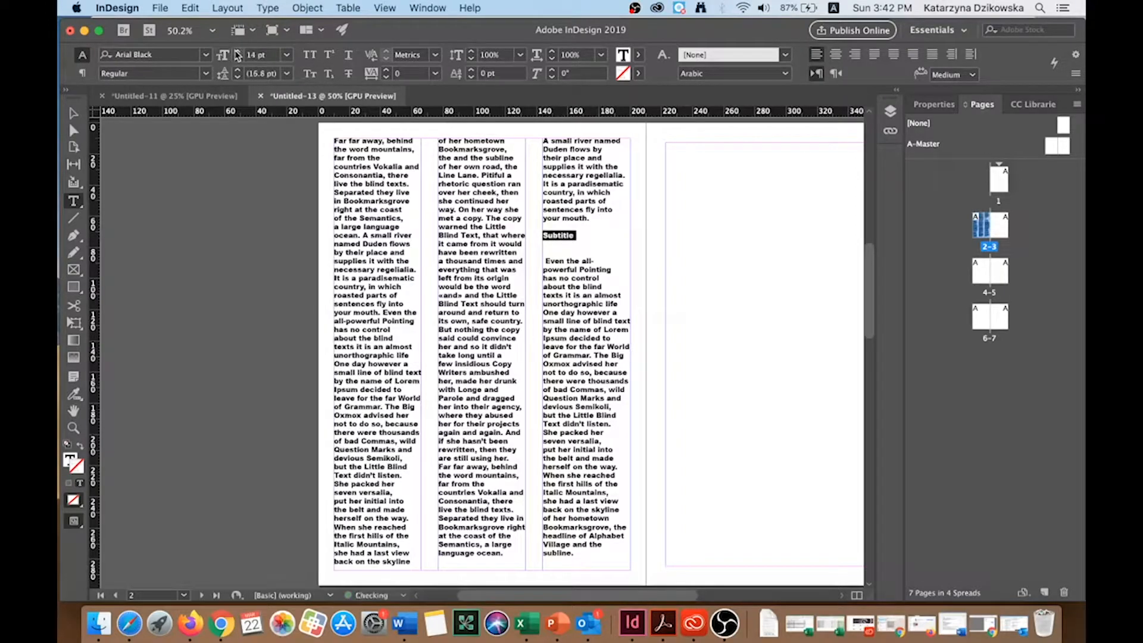
{"action": "left_click", "coordinate": [237, 51]}
{"action": "left_click", "coordinate": [237, 52]}
{"action": "left_click", "coordinate": [237, 51]}
{"action": "left_click", "coordinate": [237, 51]}
{"action": "left_click", "coordinate": [237, 51]}
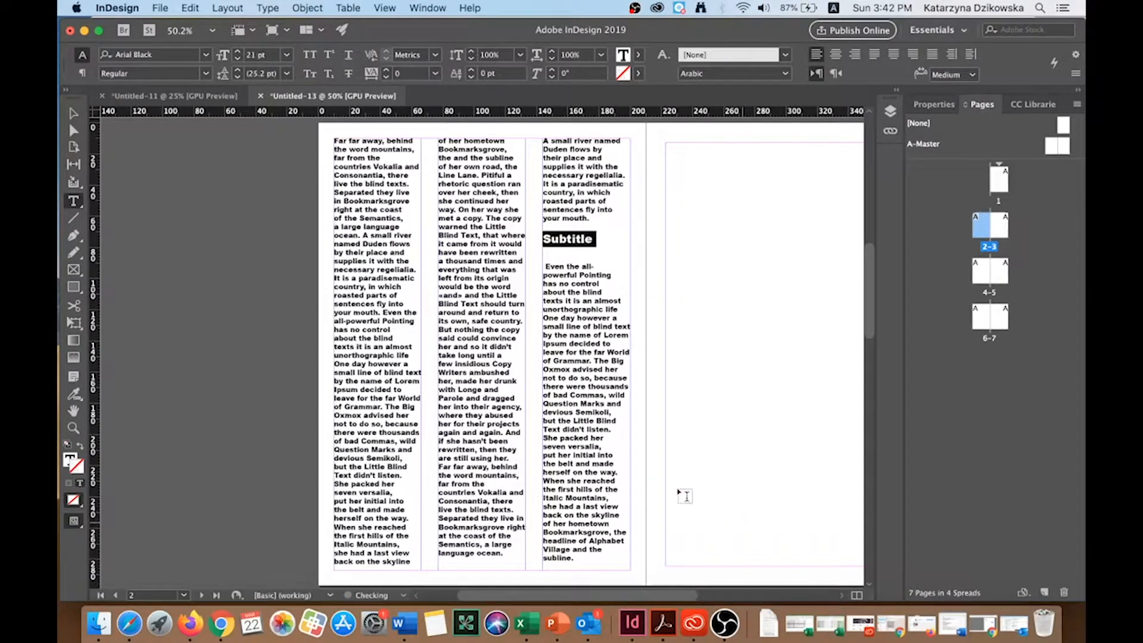
{"action": "left_click", "coordinate": [73, 112]}
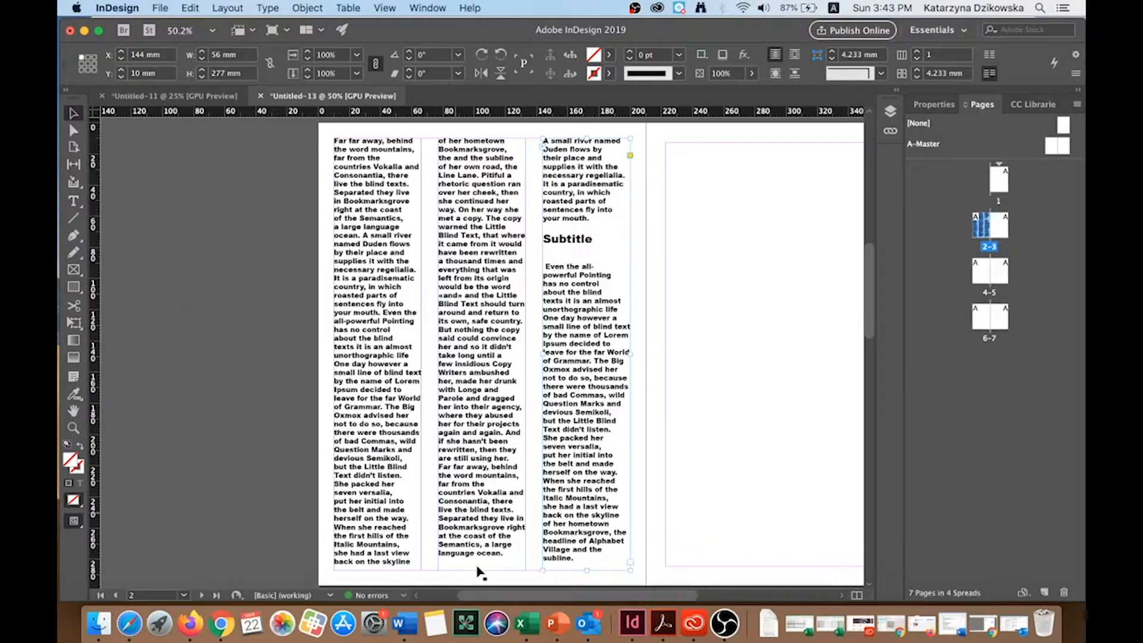
Step: Open the A-Master spread for editing
{"action": "left_click_drag", "start_coordinate": [478, 597], "coordinate": [516, 597]}
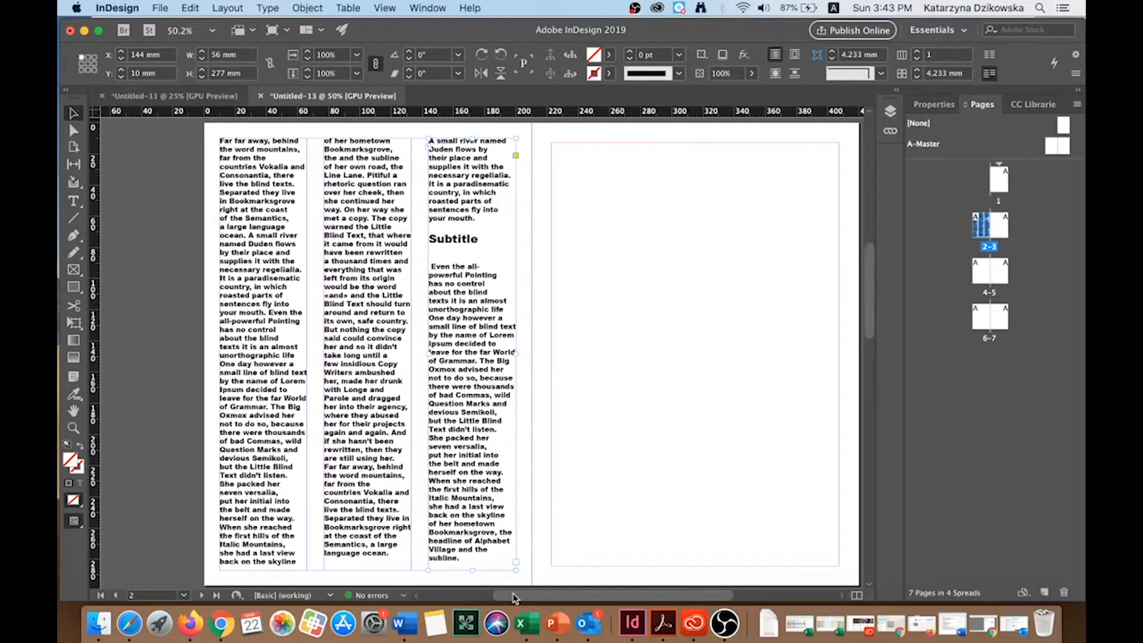
{"action": "key", "text": "super+minus"}
{"action": "key", "text": "super+minus"}
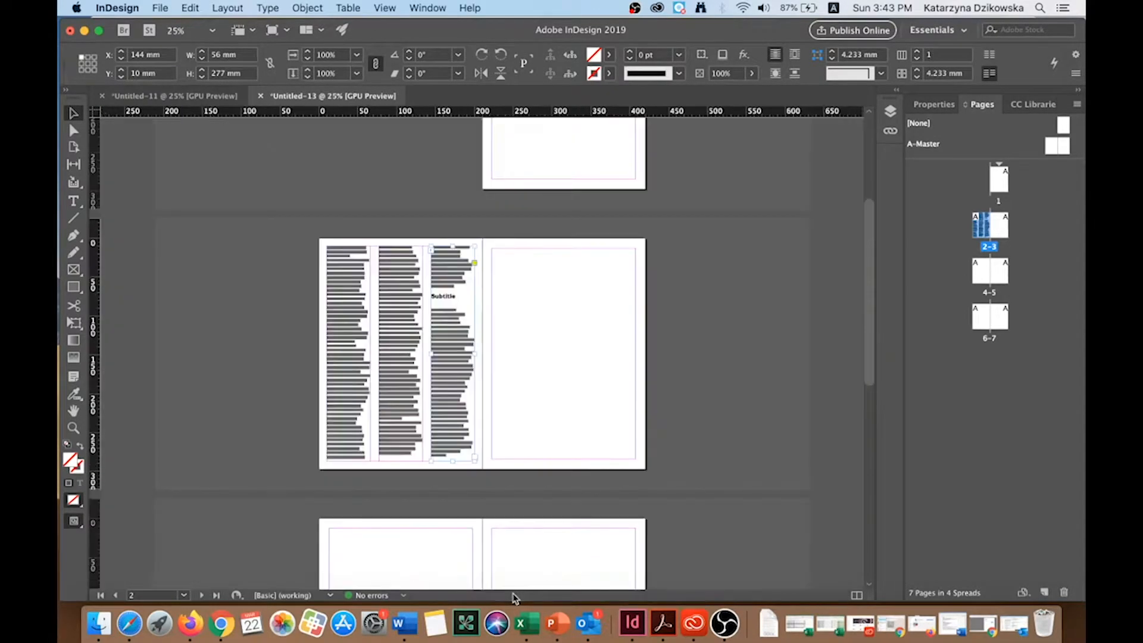
{"action": "key", "text": "super+equal"}
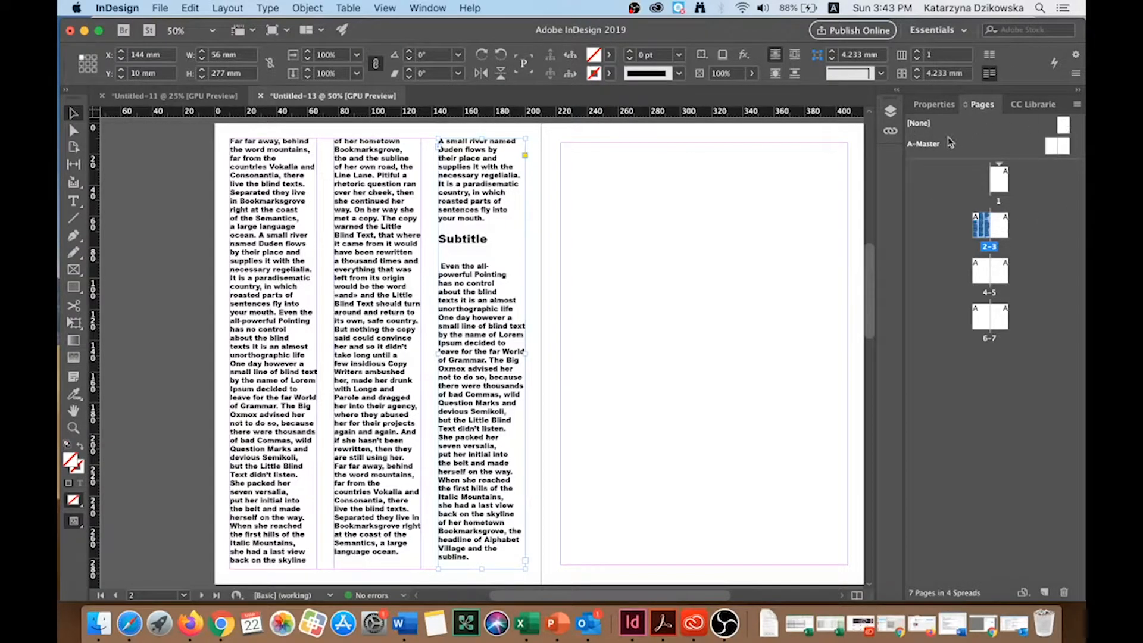
{"action": "double_click", "coordinate": [1052, 149]}
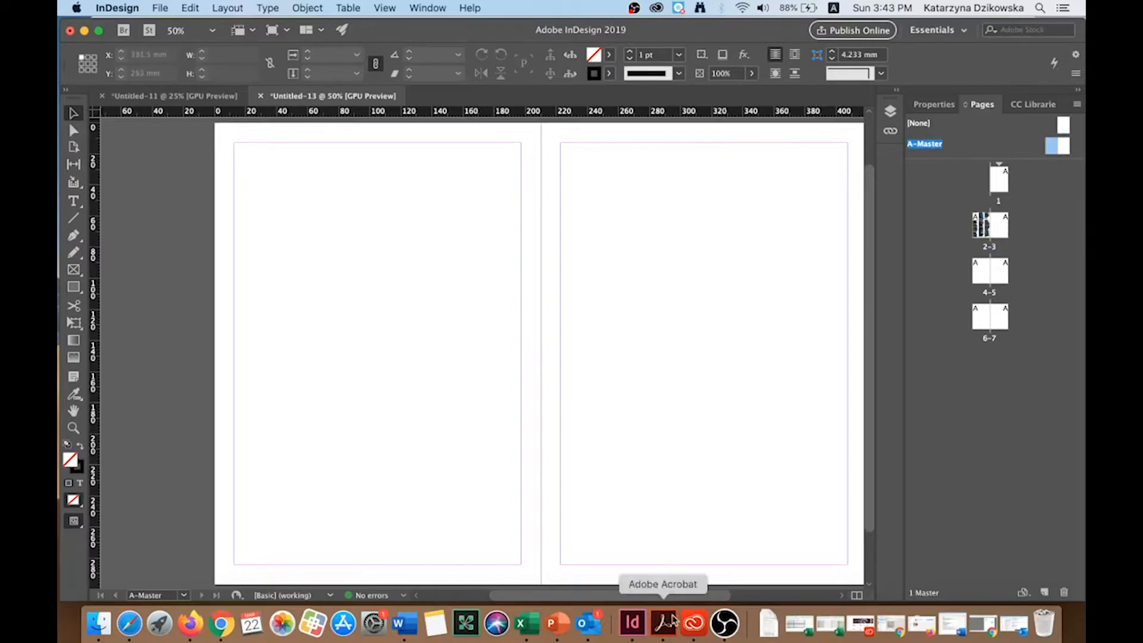
{"action": "left_click_drag", "start_coordinate": [684, 596], "coordinate": [715, 598]}
{"action": "scroll", "coordinate": [660, 473], "scroll_direction": "down", "scroll_amount": 1}
{"action": "scroll", "coordinate": [660, 472], "scroll_direction": "up", "scroll_amount": 3}
{"action": "scroll", "coordinate": [661, 477], "scroll_direction": "down", "scroll_amount": 2}
{"action": "scroll", "coordinate": [661, 477], "scroll_direction": "up", "scroll_amount": 2}
{"action": "scroll", "coordinate": [692, 589], "scroll_direction": "down", "scroll_amount": 2}
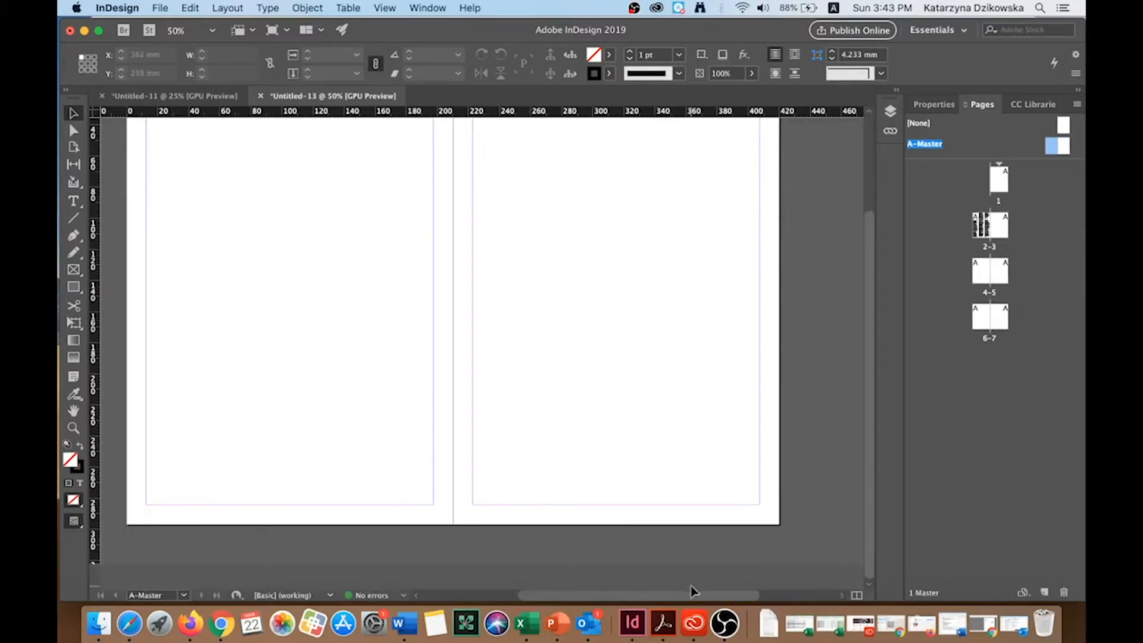
{"action": "scroll", "coordinate": [708, 598], "scroll_direction": "left", "scroll_amount": 5}
{"action": "scroll", "coordinate": [715, 598], "scroll_direction": "right", "scroll_amount": 4}
{"action": "scroll", "coordinate": [713, 597], "scroll_direction": "right", "scroll_amount": 2}
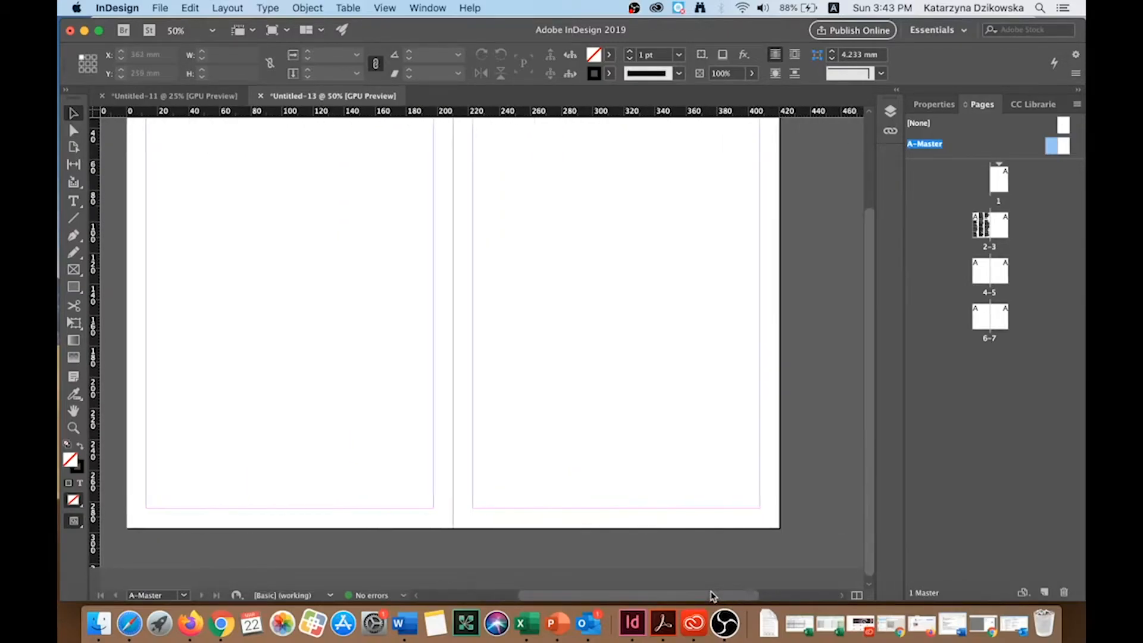
{"action": "scroll", "coordinate": [713, 596], "scroll_direction": "left", "scroll_amount": 2}
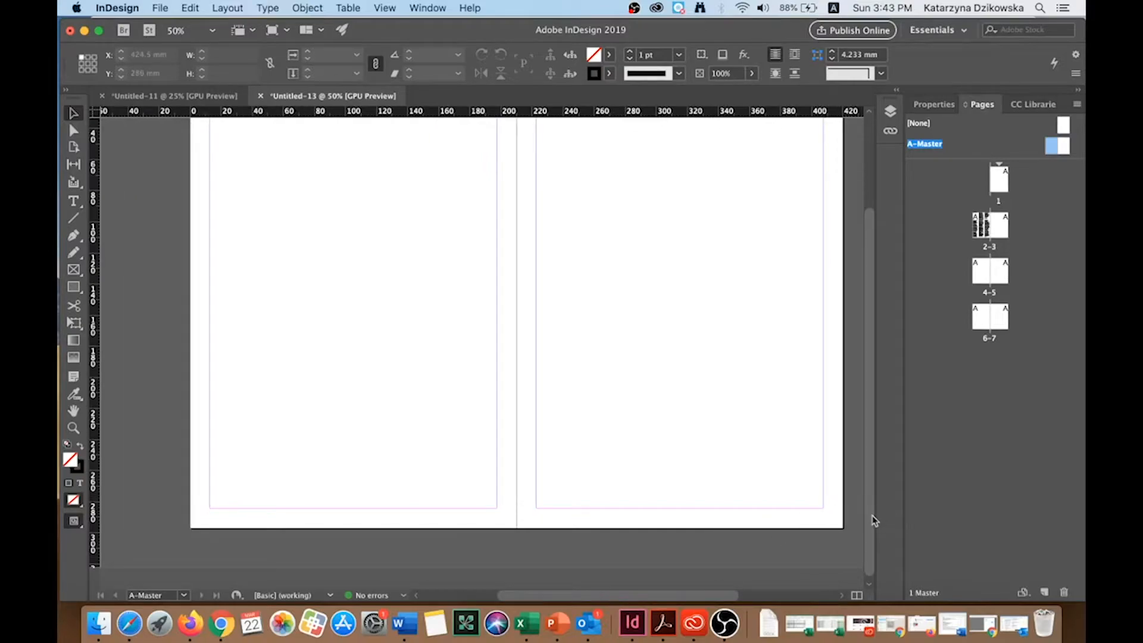
{"action": "scroll", "coordinate": [872, 518], "scroll_direction": "up", "scroll_amount": 1}
{"action": "left_click_drag", "start_coordinate": [874, 504], "coordinate": [870, 470]}
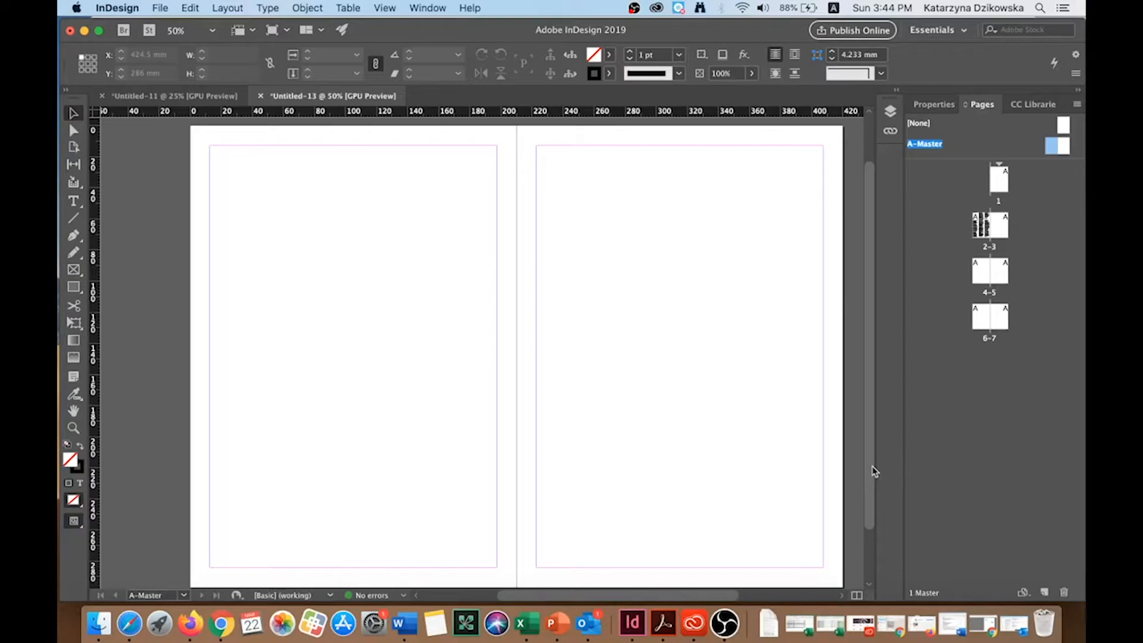
Step: Draw a green-filled rectangle about 152.5 by 146 mm on the right page of A-Master
{"action": "left_click", "coordinate": [73, 287]}
{"action": "double_click", "coordinate": [68, 462]}
{"action": "left_click", "coordinate": [482, 247]}
{"action": "left_click", "coordinate": [743, 197]}
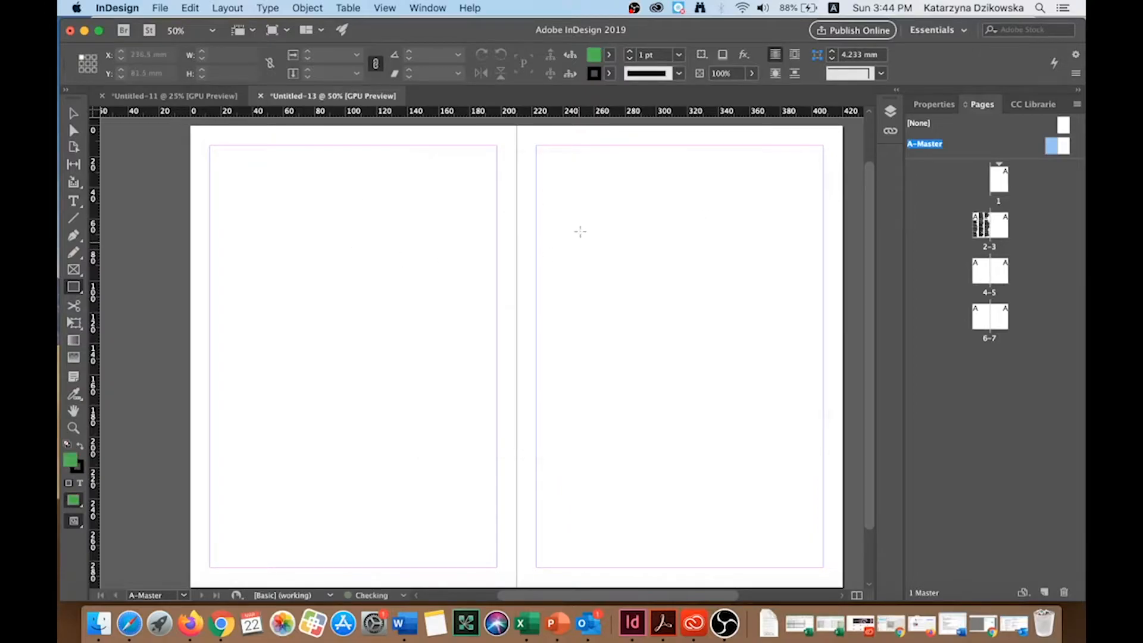
{"action": "left_click_drag", "start_coordinate": [558, 194], "coordinate": [794, 422]}
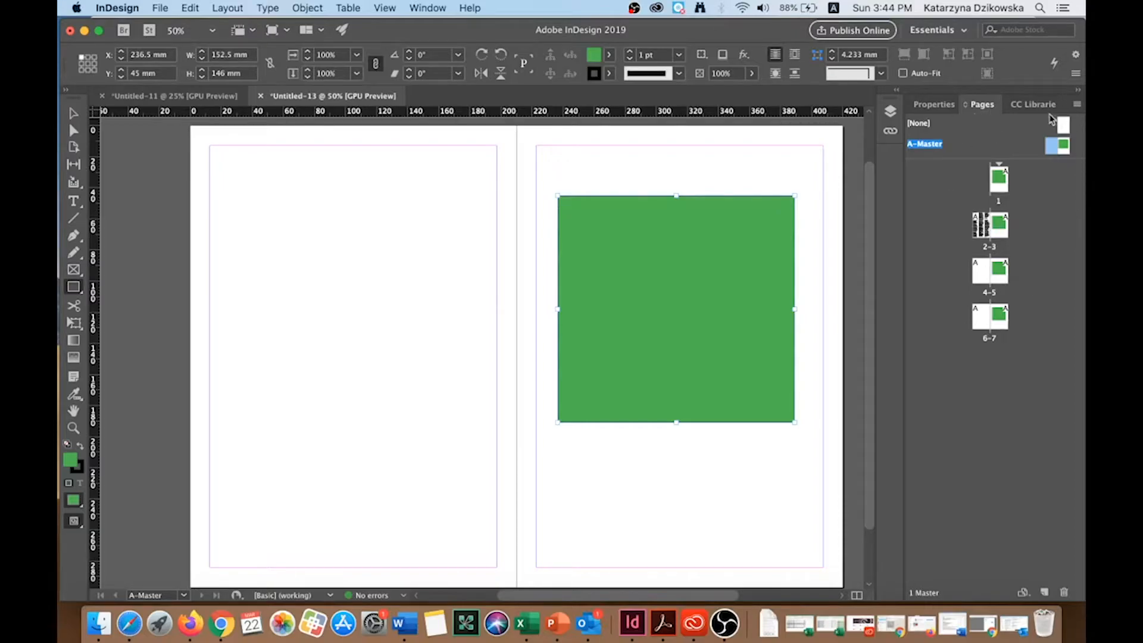
Step: Change the master rectangle's fill to dark maroon, hex 4b1b2d
{"action": "double_click", "coordinate": [72, 462]}
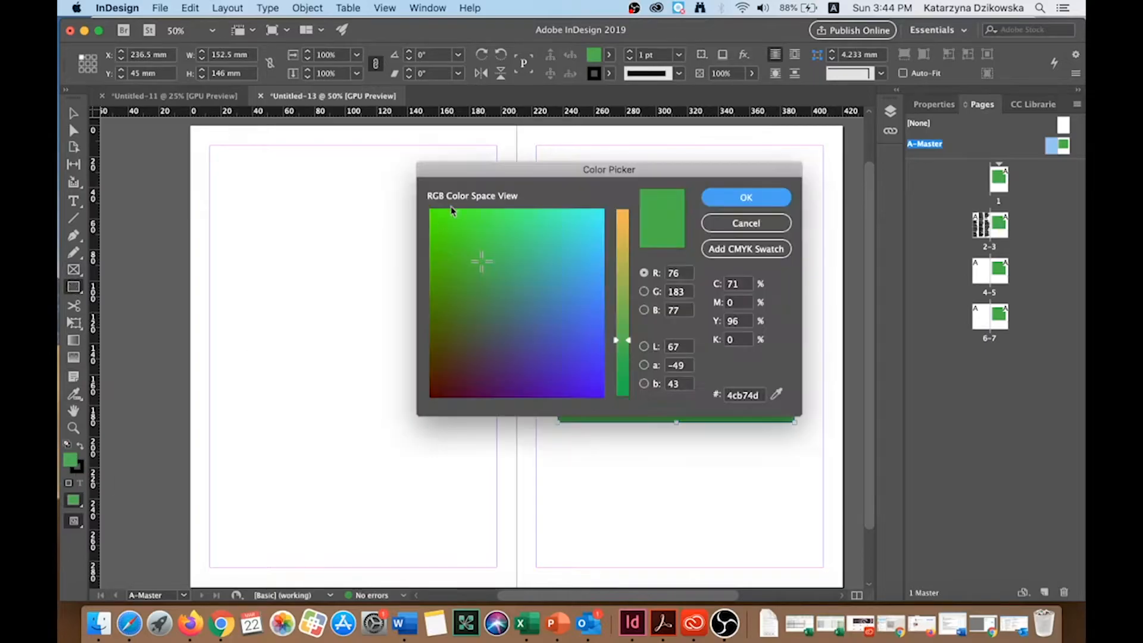
{"action": "left_click", "coordinate": [548, 264]}
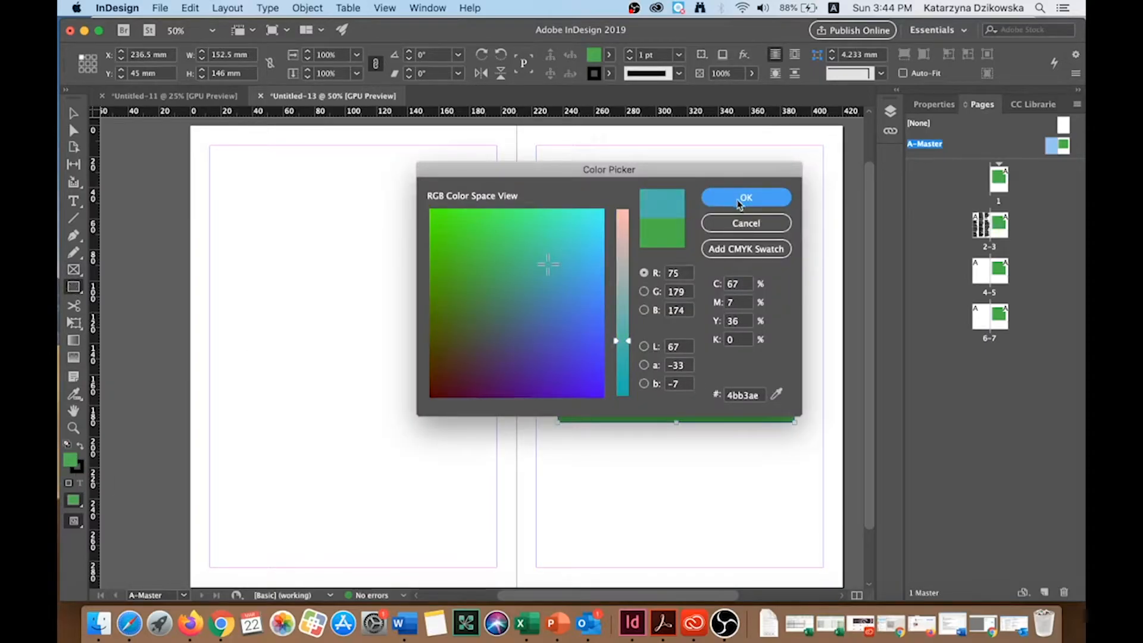
{"action": "left_click", "coordinate": [459, 376]}
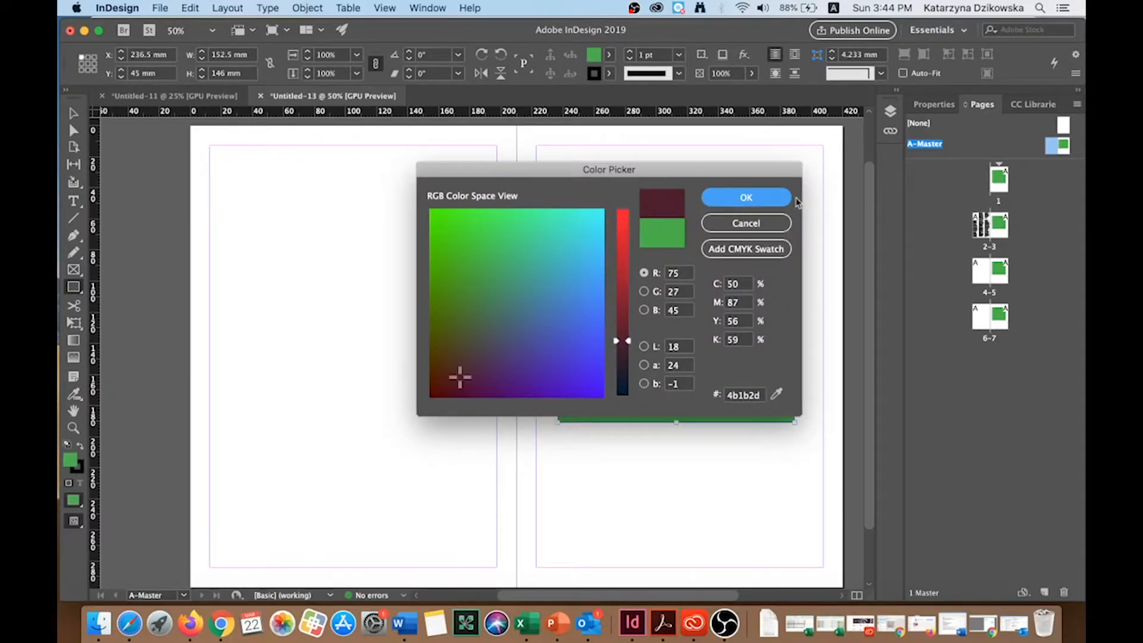
Step: Draw a green ellipse about 58.5 by 45 mm near the foot of the left page of A-Master
{"action": "left_click", "coordinate": [74, 287]}
{"action": "left_click", "coordinate": [119, 320]}
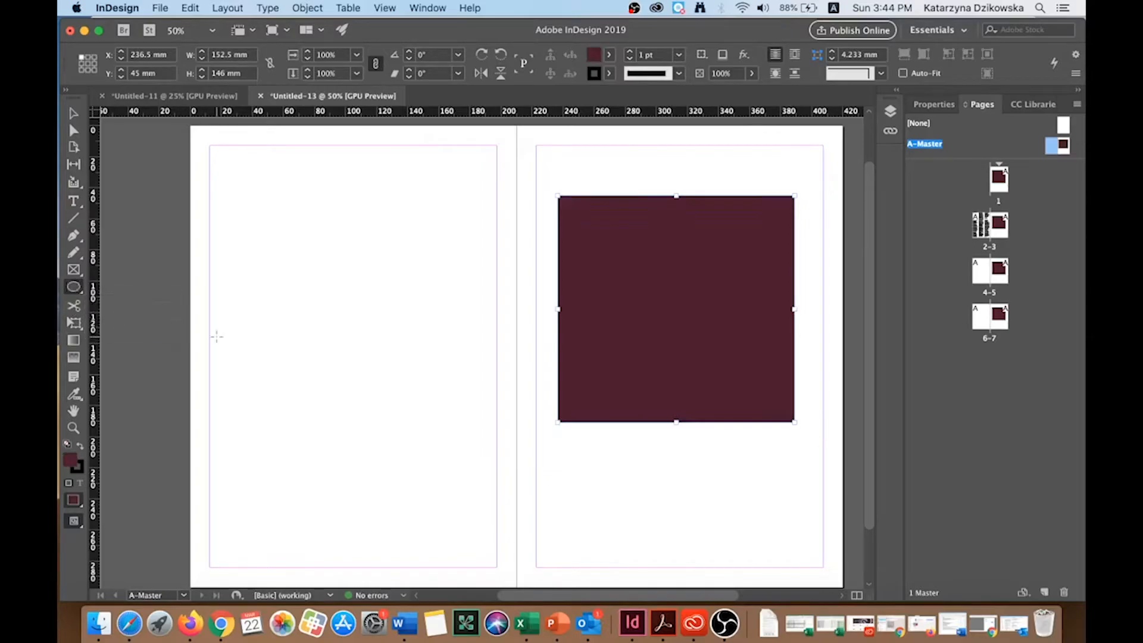
{"action": "left_click_drag", "start_coordinate": [291, 482], "coordinate": [377, 548]}
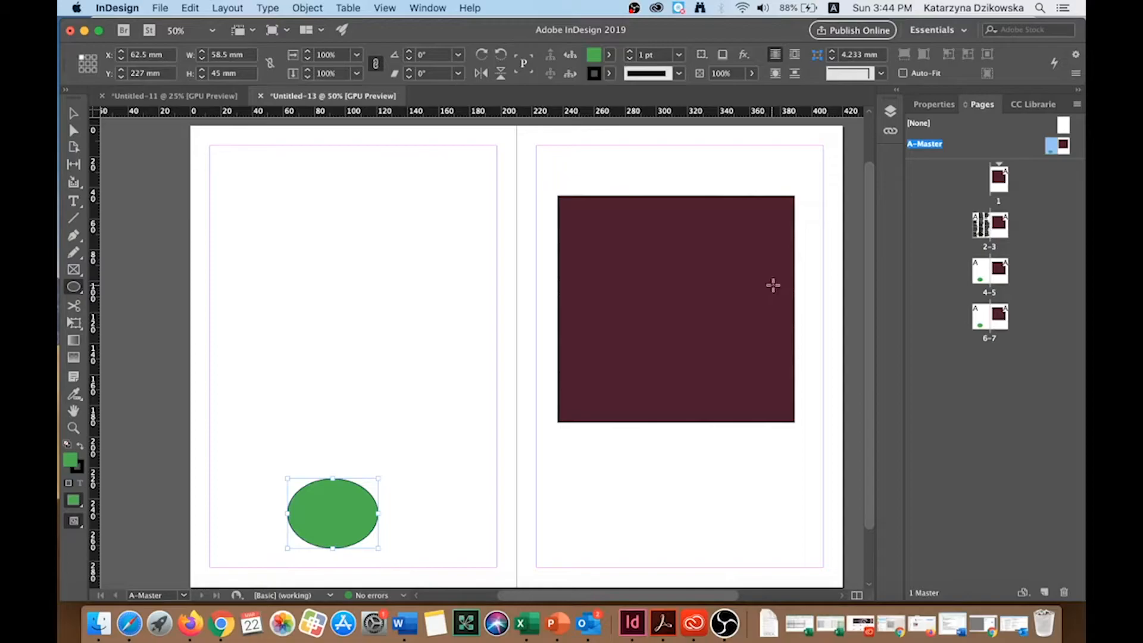
Step: Return from the master to the document pages and override the master rectangle on page 3
{"action": "double_click", "coordinate": [1000, 179]}
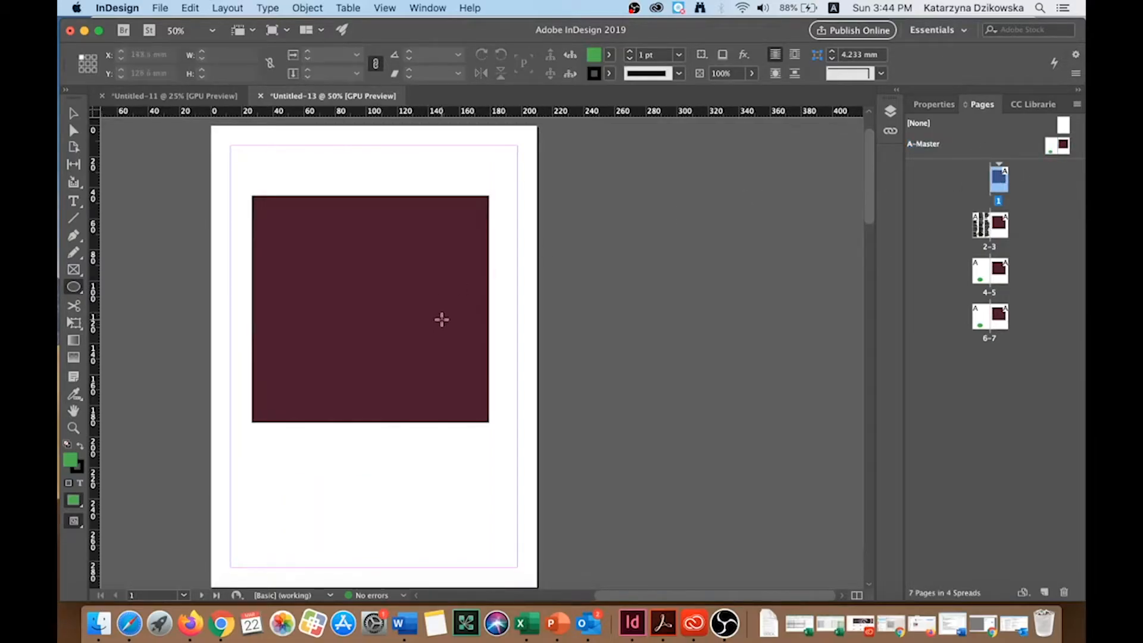
{"action": "scroll", "coordinate": [441, 315], "scroll_direction": "down", "scroll_amount": 15}
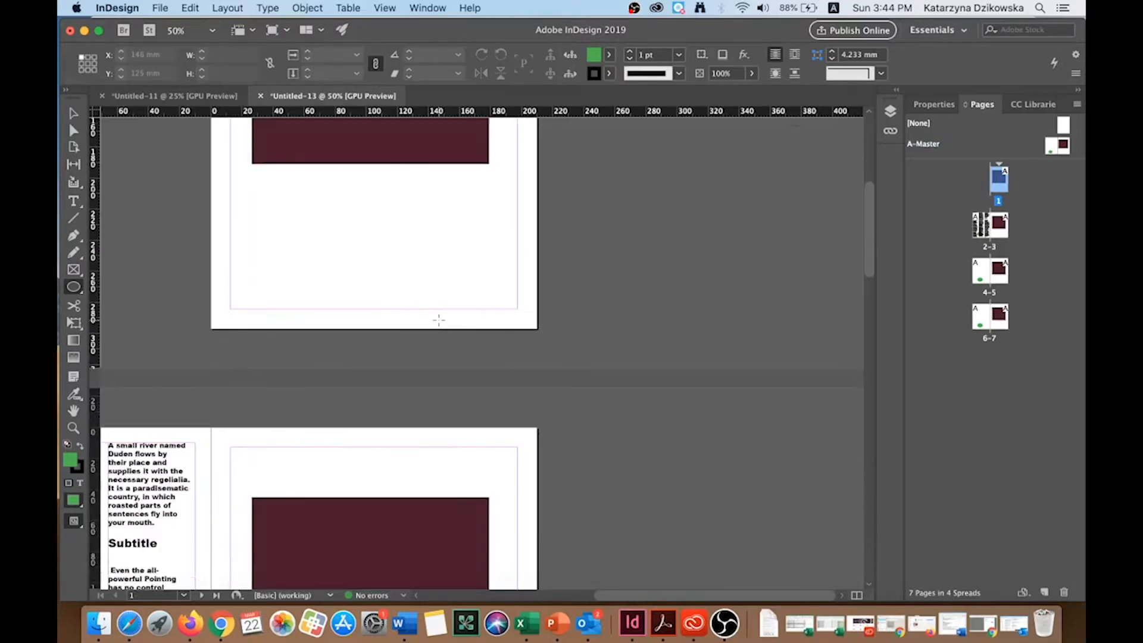
{"action": "key", "text": "v"}
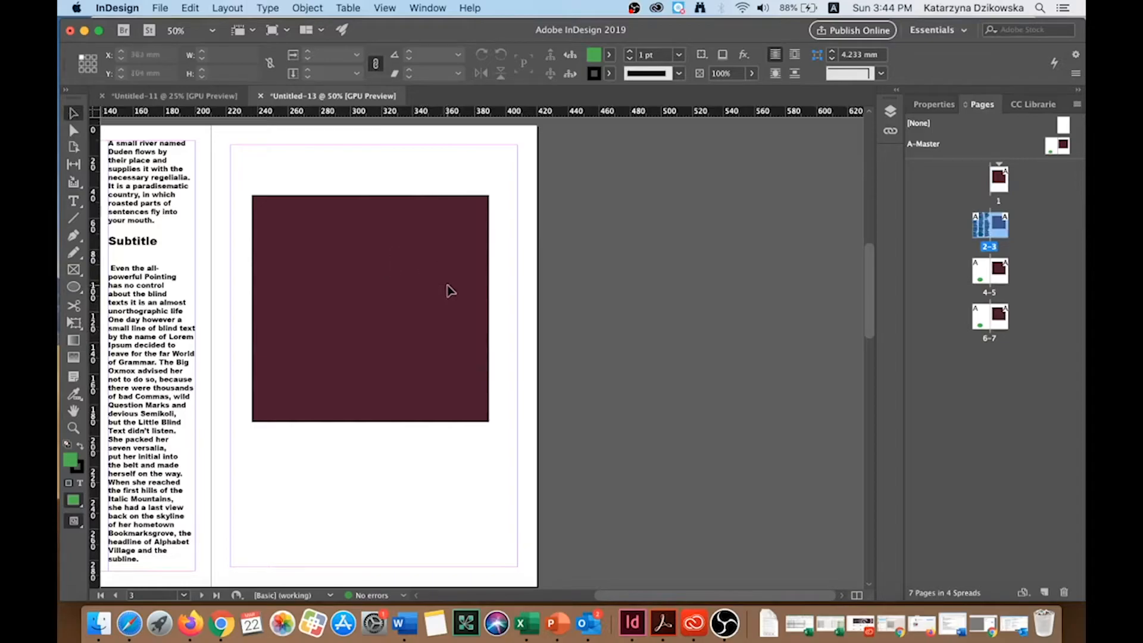
{"action": "left_click_drag", "start_coordinate": [452, 308], "coordinate": [457, 311]}
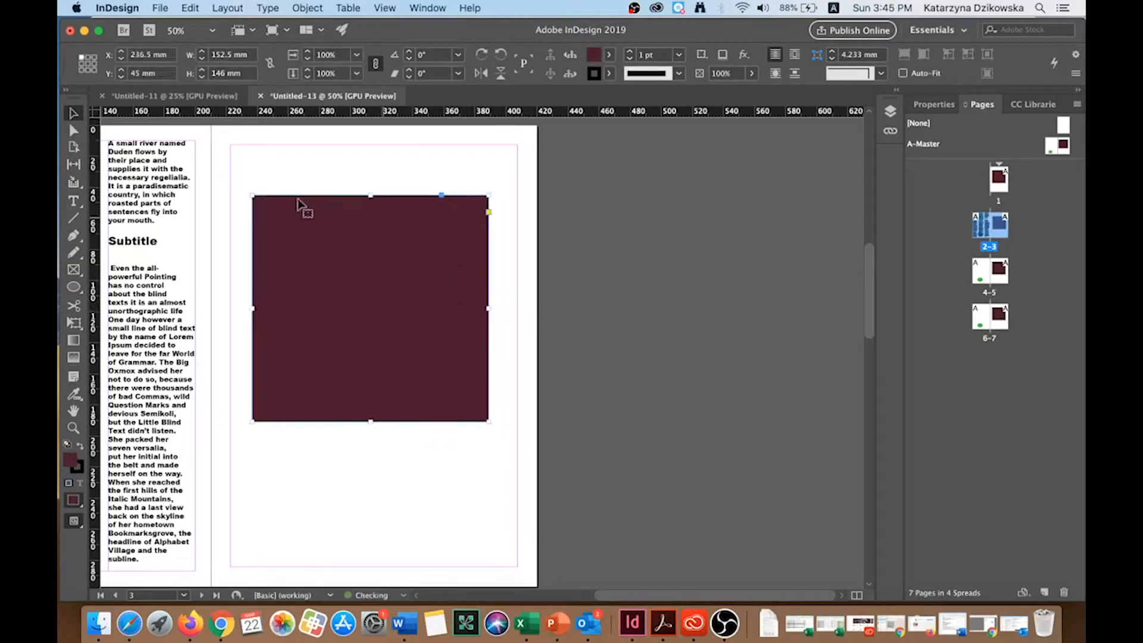
{"action": "left_click", "coordinate": [296, 173]}
Step: Move the overridden maroon rectangle on page 3 to about X 258.5 mm, Y 24.5 mm
{"action": "scroll", "coordinate": [467, 316], "scroll_direction": "up", "scroll_amount": 5}
{"action": "scroll", "coordinate": [458, 297], "scroll_direction": "up", "scroll_amount": 1}
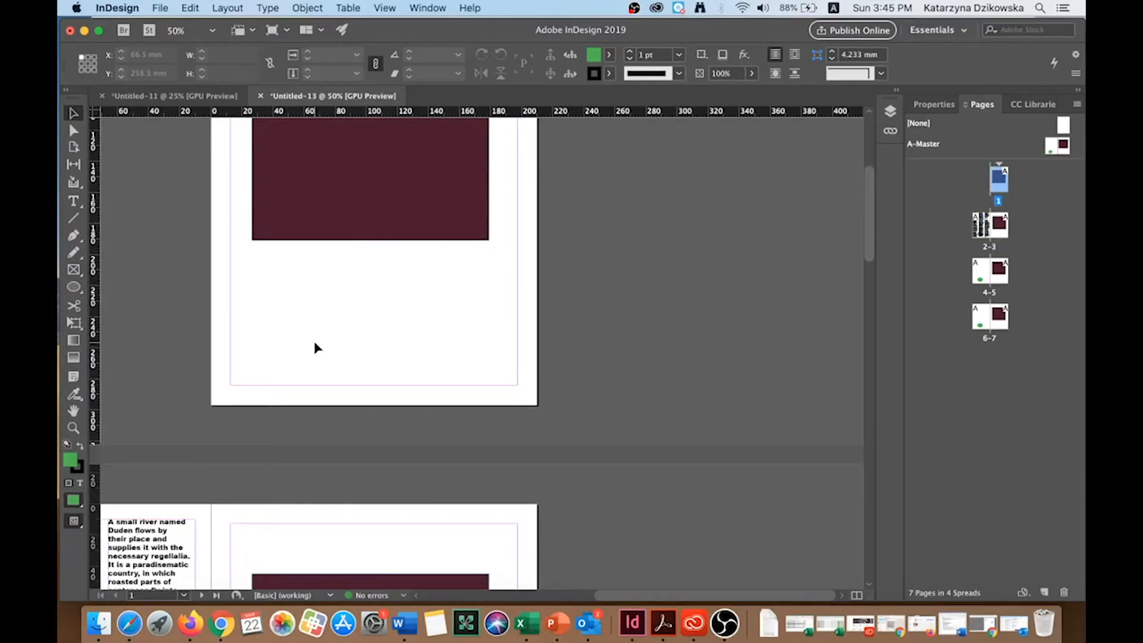
{"action": "scroll", "coordinate": [313, 345], "scroll_direction": "down", "scroll_amount": 5}
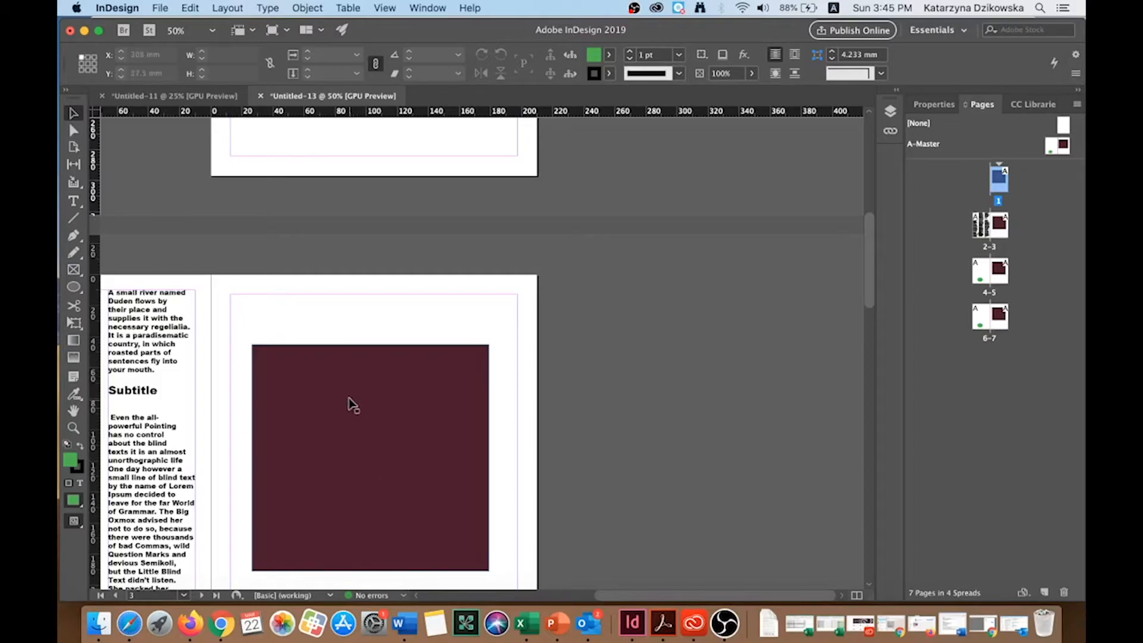
{"action": "left_click", "coordinate": [370, 369]}
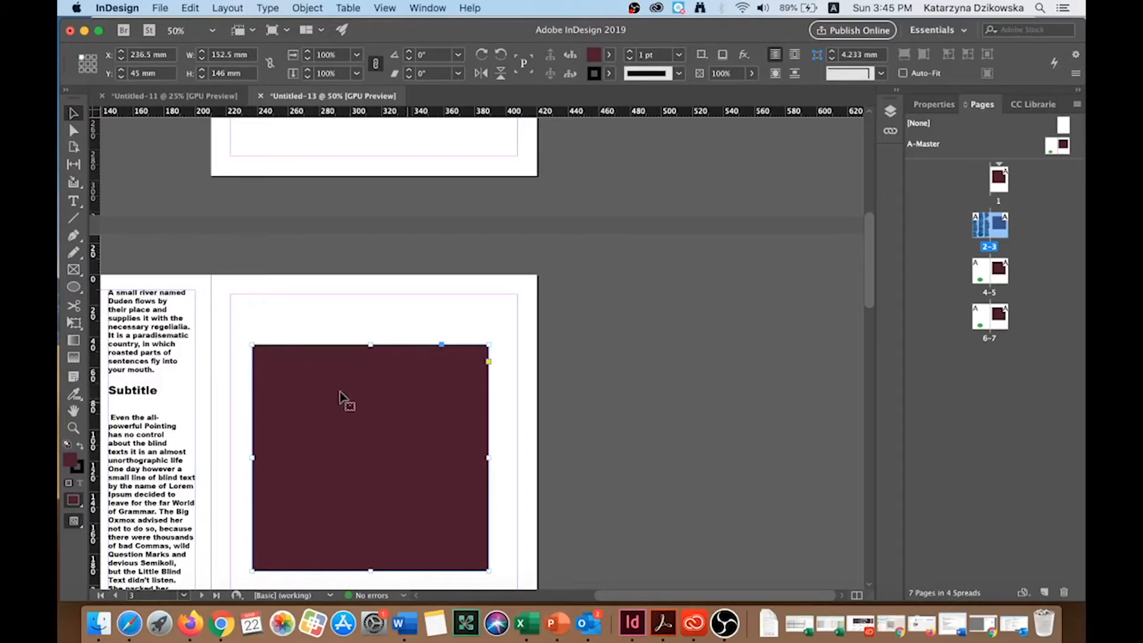
{"action": "left_click_drag", "start_coordinate": [368, 439], "coordinate": [420, 415]}
{"action": "scroll", "coordinate": [388, 470], "scroll_direction": "down", "scroll_amount": 5}
{"action": "scroll", "coordinate": [387, 467], "scroll_direction": "up", "scroll_amount": 3}
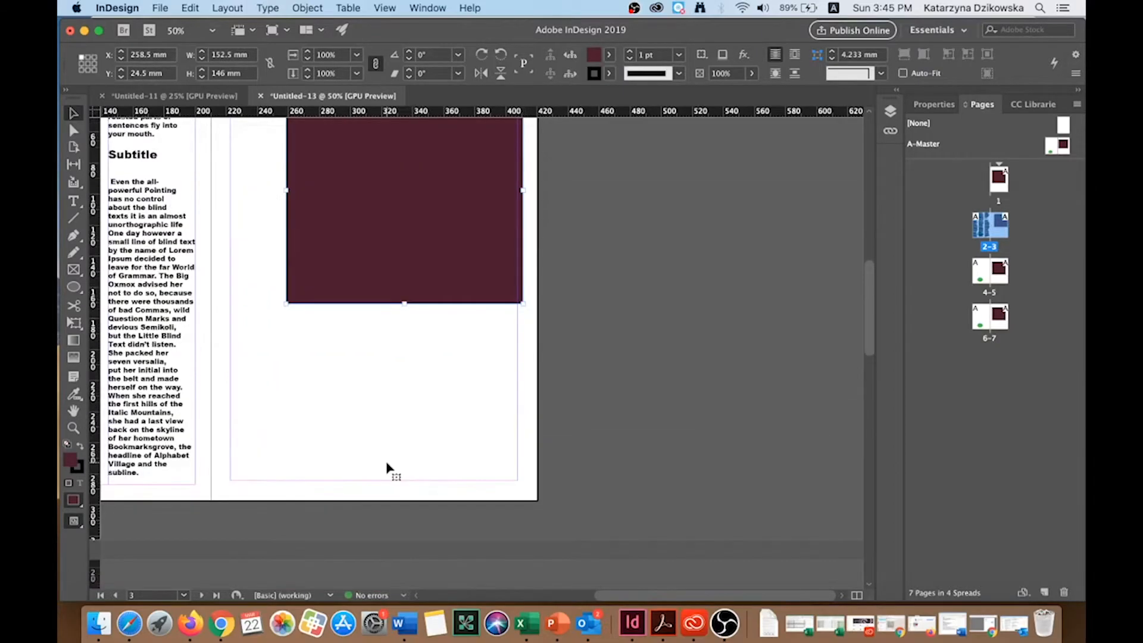
Step: Move the overridden maroon rectangle on page 3 to about X 230 mm, Y 110.5 mm, and delete it
{"action": "scroll", "coordinate": [400, 355], "scroll_direction": "up", "scroll_amount": 1}
{"action": "left_click_drag", "start_coordinate": [401, 357], "coordinate": [359, 491]}
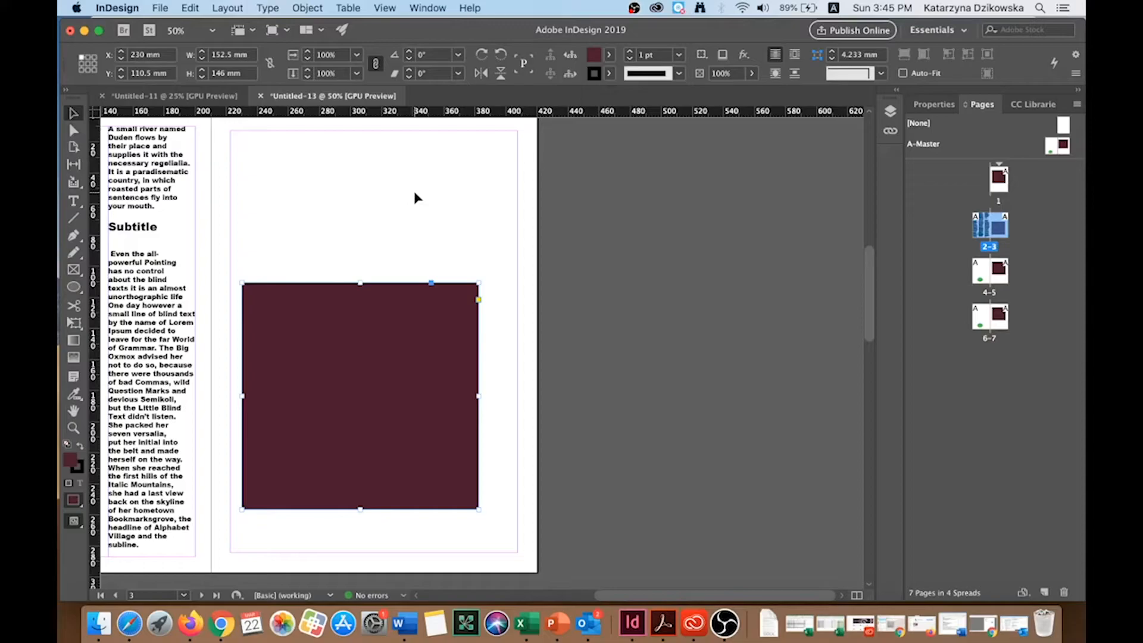
{"action": "key", "text": "Delete"}
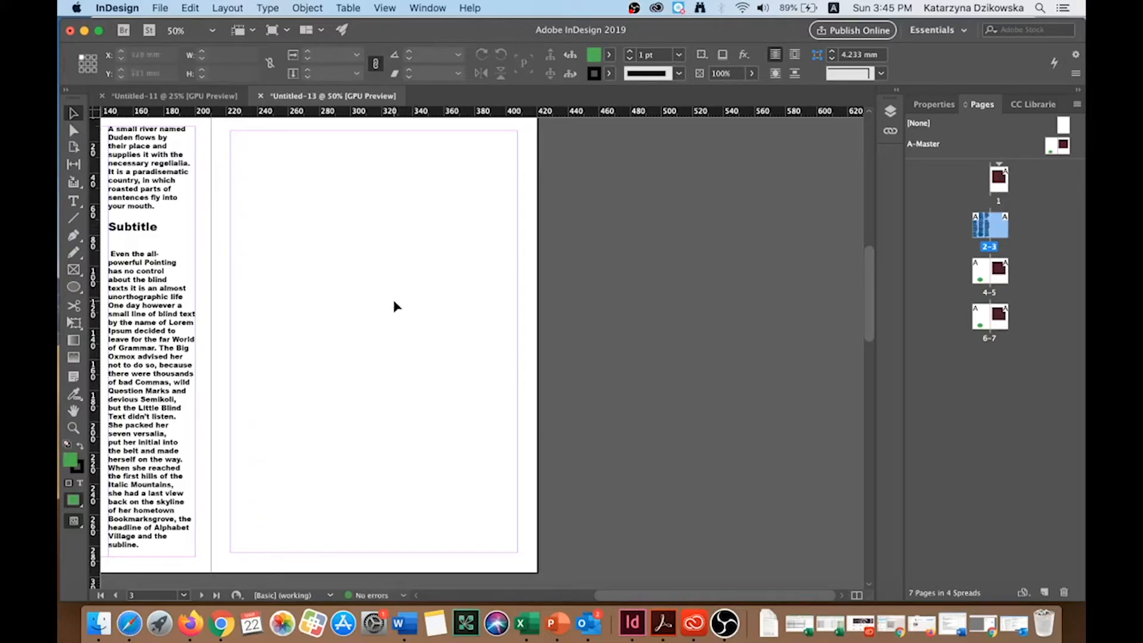
Step: Override the green ellipse on page 2 and bring it to the front of the column text
{"action": "left_click_drag", "start_coordinate": [668, 597], "coordinate": [575, 601]}
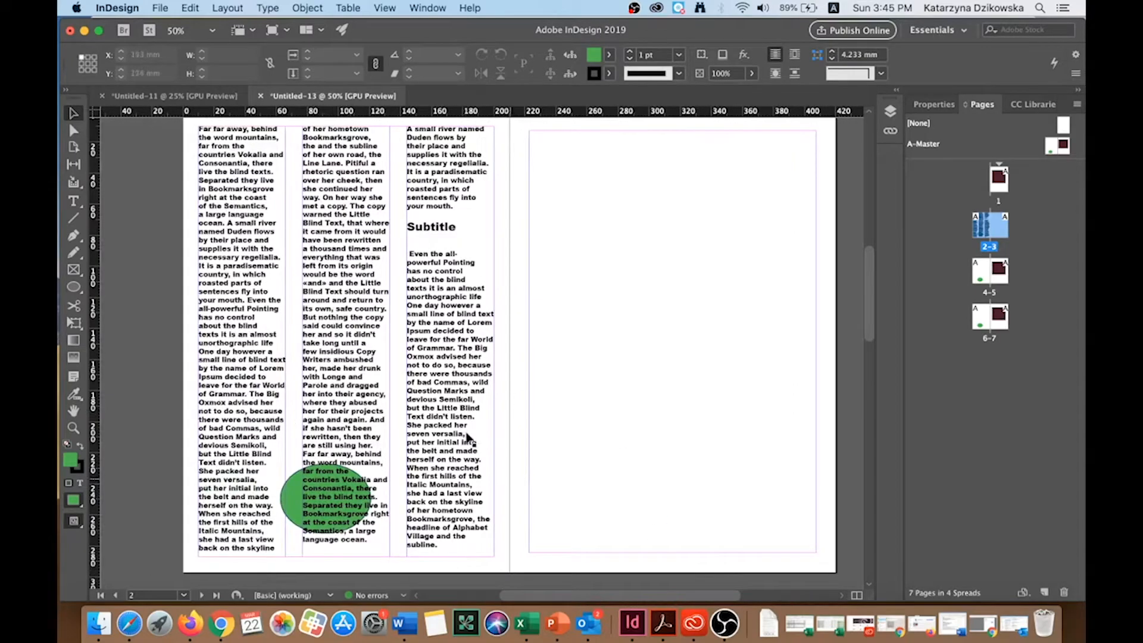
{"action": "left_click", "coordinate": [293, 489]}
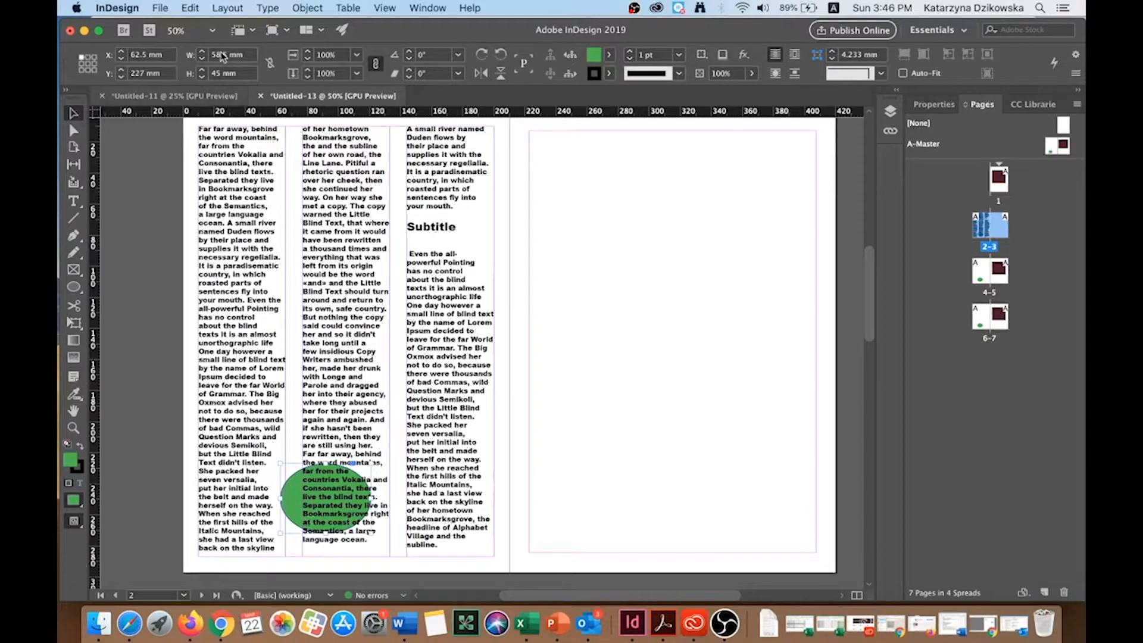
{"action": "left_click", "coordinate": [316, 8]}
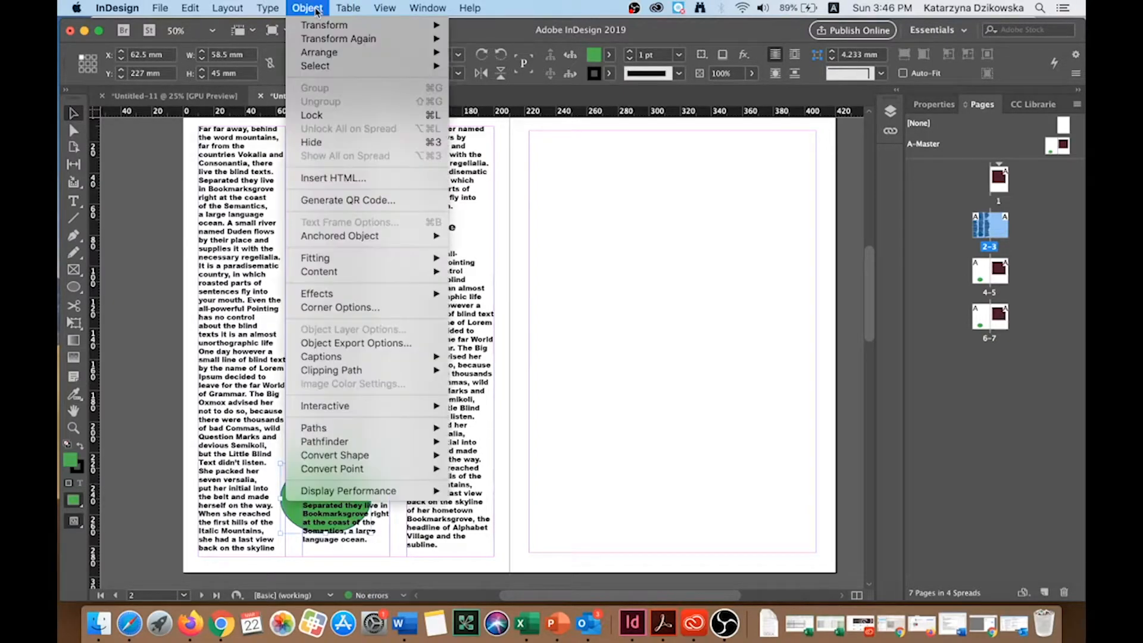
{"action": "mouse_move", "coordinate": [370, 56]}
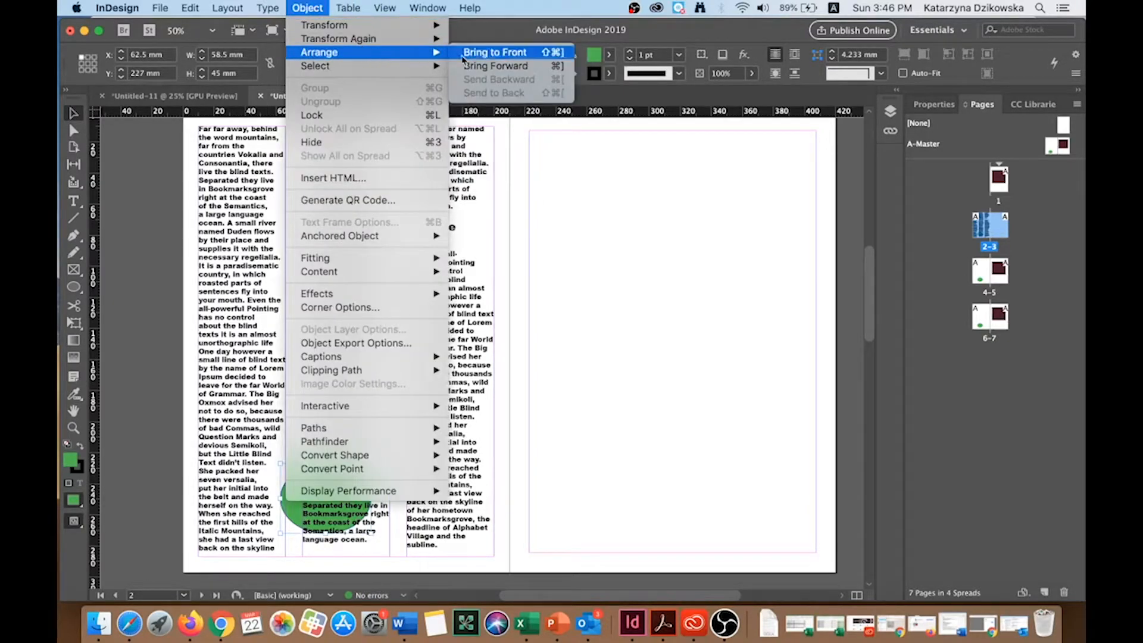
{"action": "left_click", "coordinate": [540, 56]}
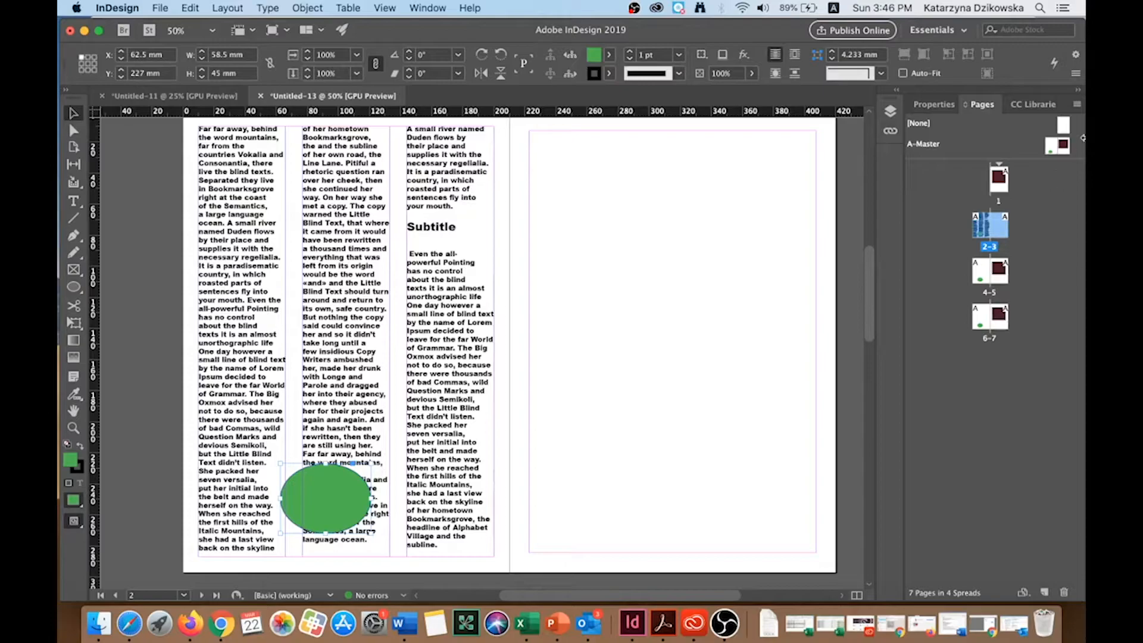
Step: Open A-Master and draw a text frame about 110.75 by 10.45 mm above the top margin of its right page
{"action": "scroll", "coordinate": [771, 332], "scroll_direction": "up", "scroll_amount": 1}
{"action": "scroll", "coordinate": [771, 335], "scroll_direction": "up", "scroll_amount": 3}
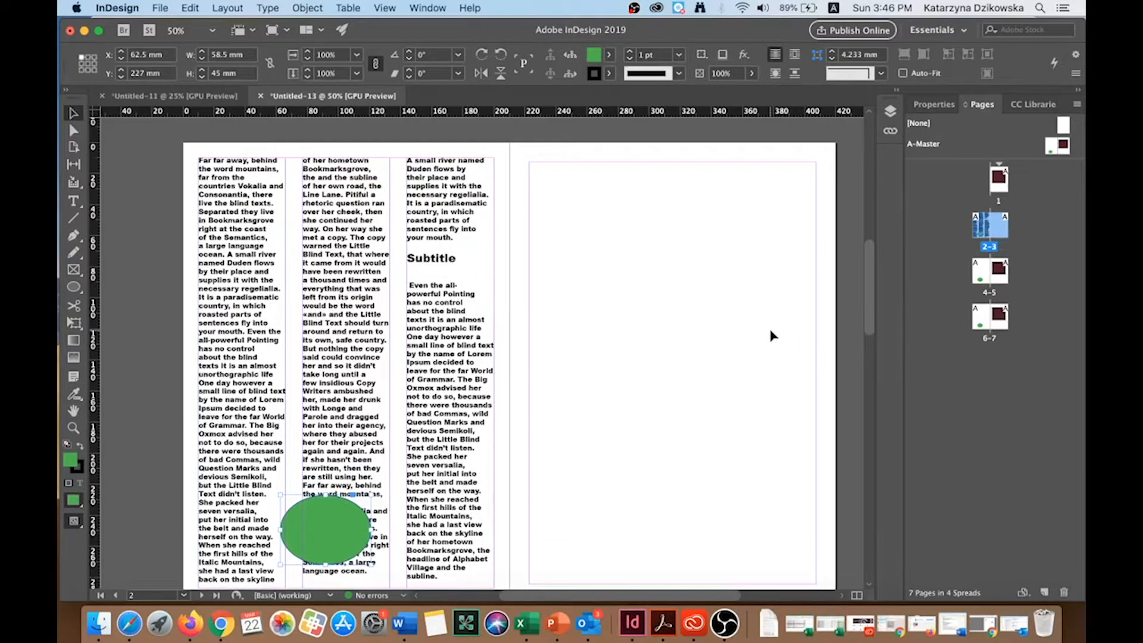
{"action": "scroll", "coordinate": [771, 335], "scroll_direction": "down", "scroll_amount": 1}
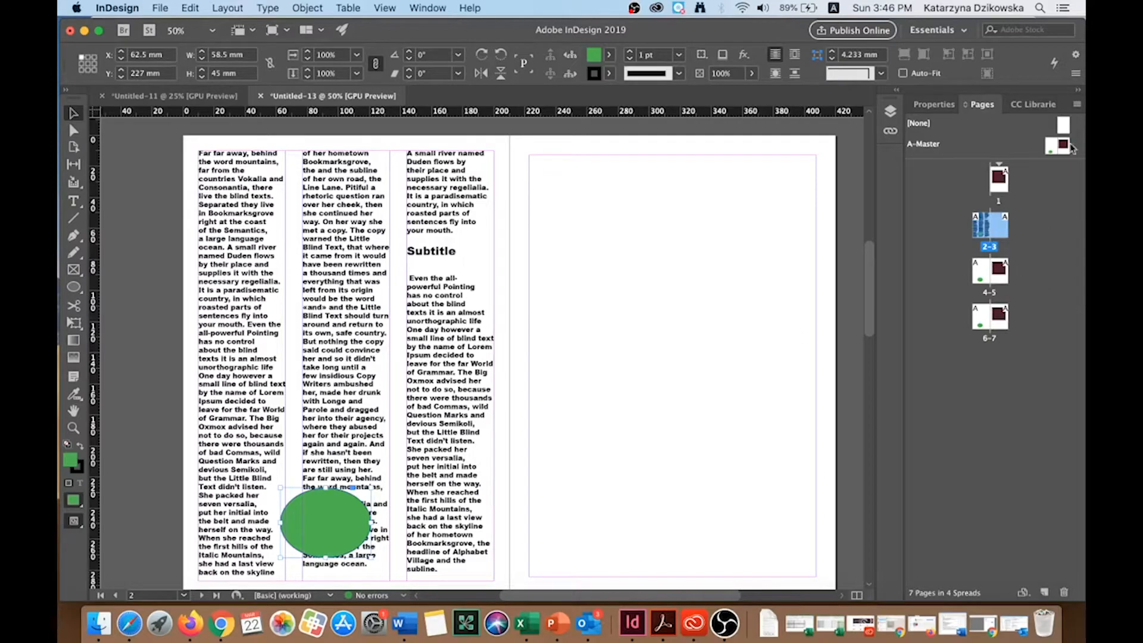
{"action": "double_click", "coordinate": [1064, 148]}
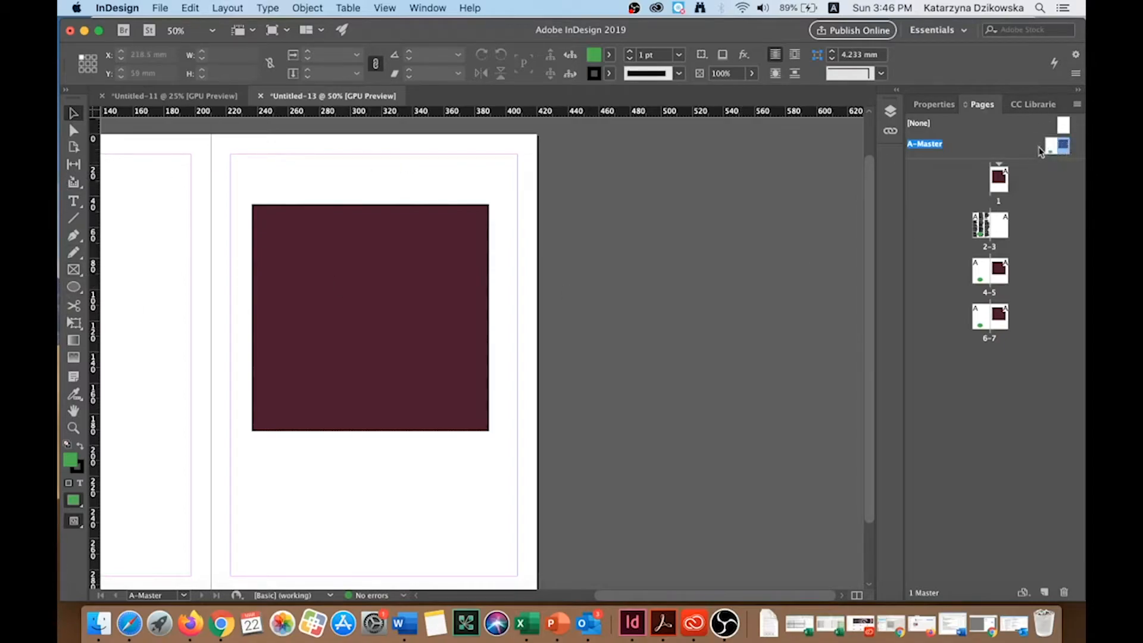
{"action": "left_click_drag", "start_coordinate": [763, 592], "coordinate": [715, 592]}
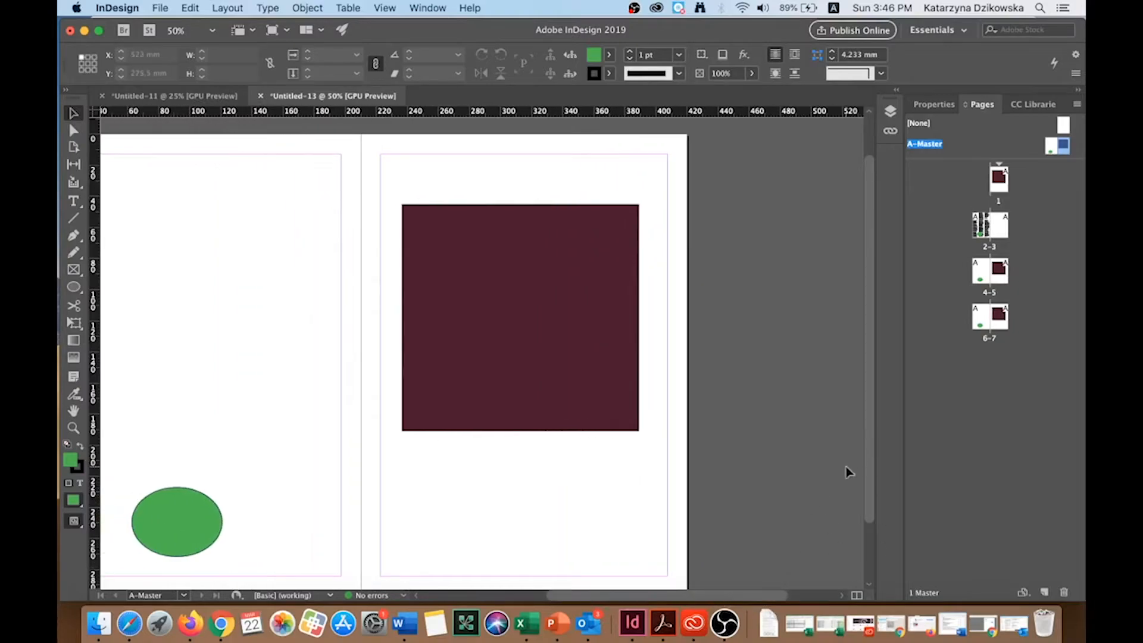
{"action": "key", "text": "super+equal"}
{"action": "key", "text": "super+equal"}
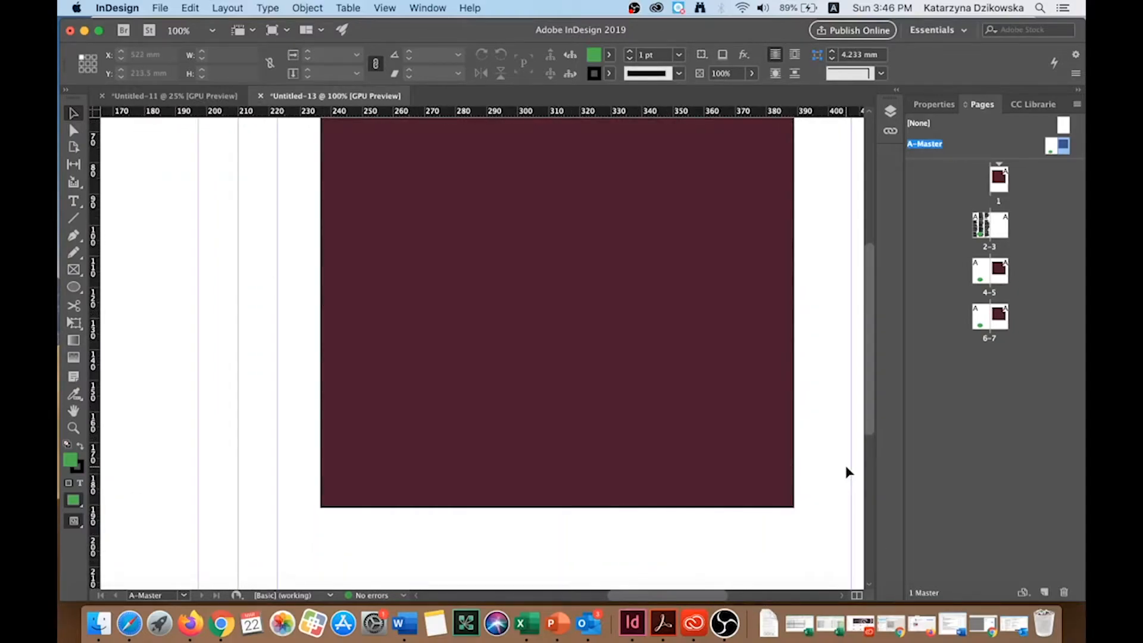
{"action": "scroll", "coordinate": [845, 465], "scroll_direction": "up", "scroll_amount": 3}
{"action": "scroll", "coordinate": [839, 486], "scroll_direction": "up", "scroll_amount": 3}
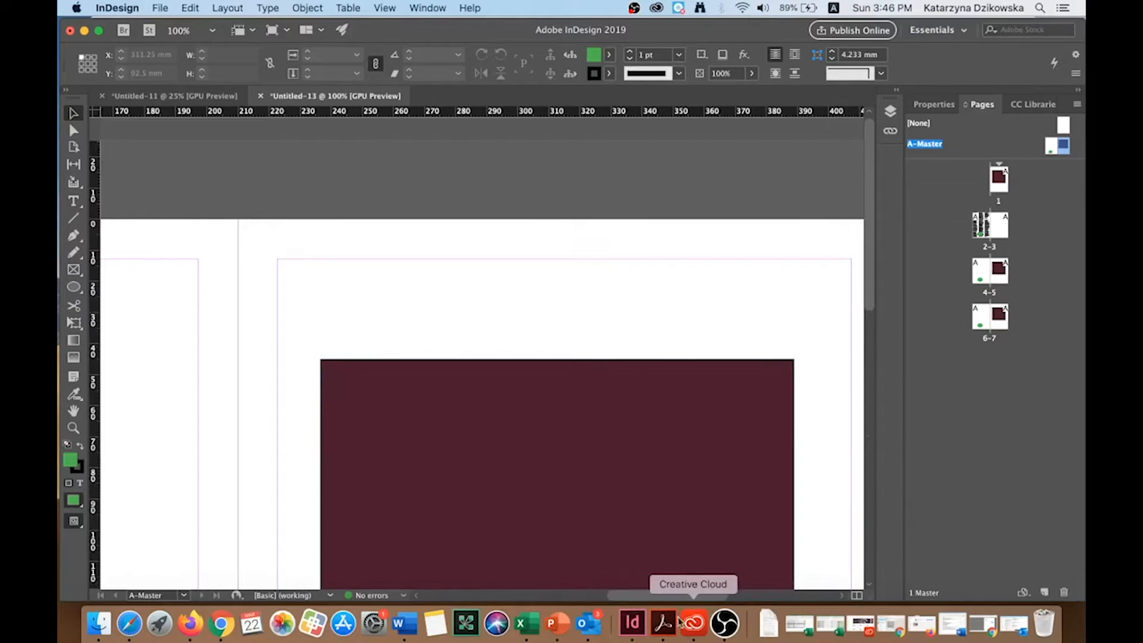
{"action": "left_click_drag", "start_coordinate": [642, 596], "coordinate": [649, 597]}
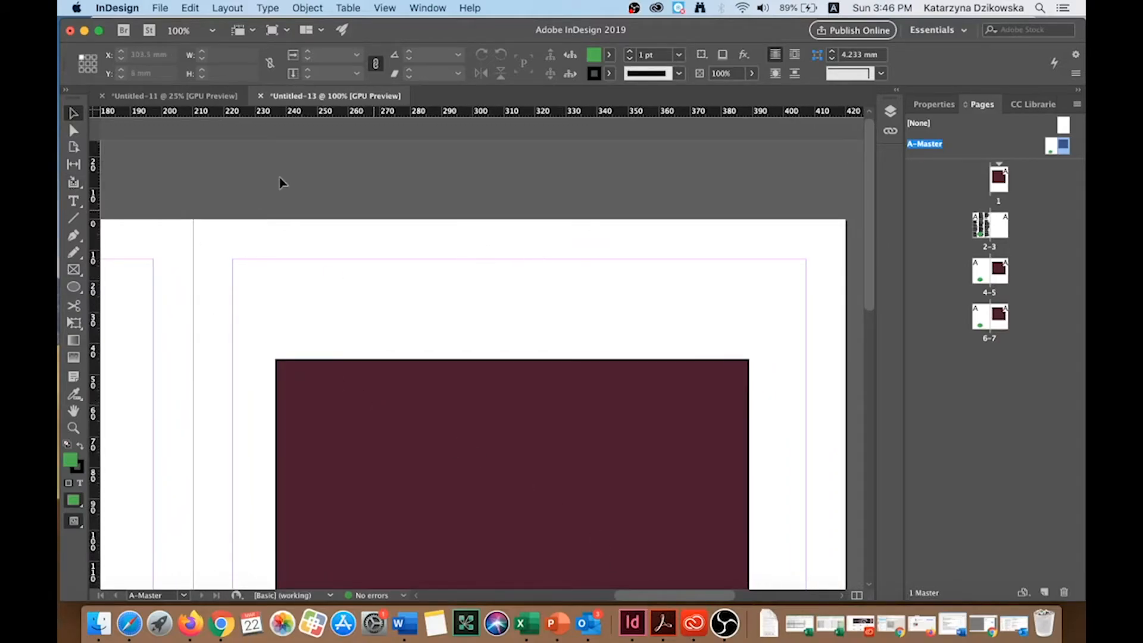
{"action": "left_click", "coordinate": [73, 201]}
{"action": "left_click_drag", "start_coordinate": [346, 229], "coordinate": [686, 259]}
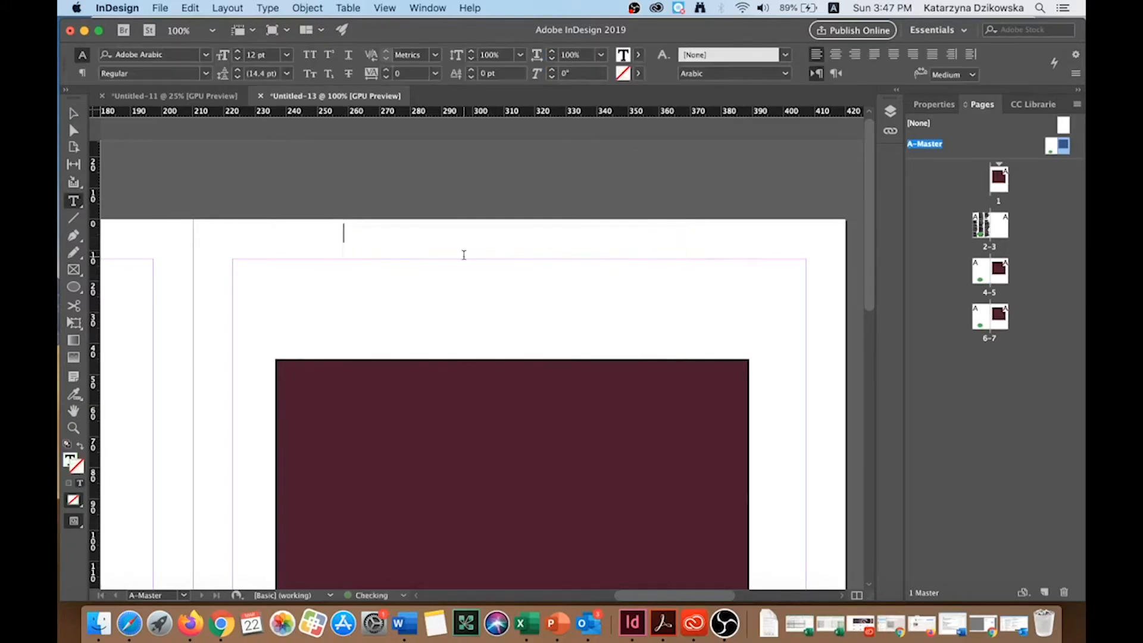
{"action": "type", "text": "K"}
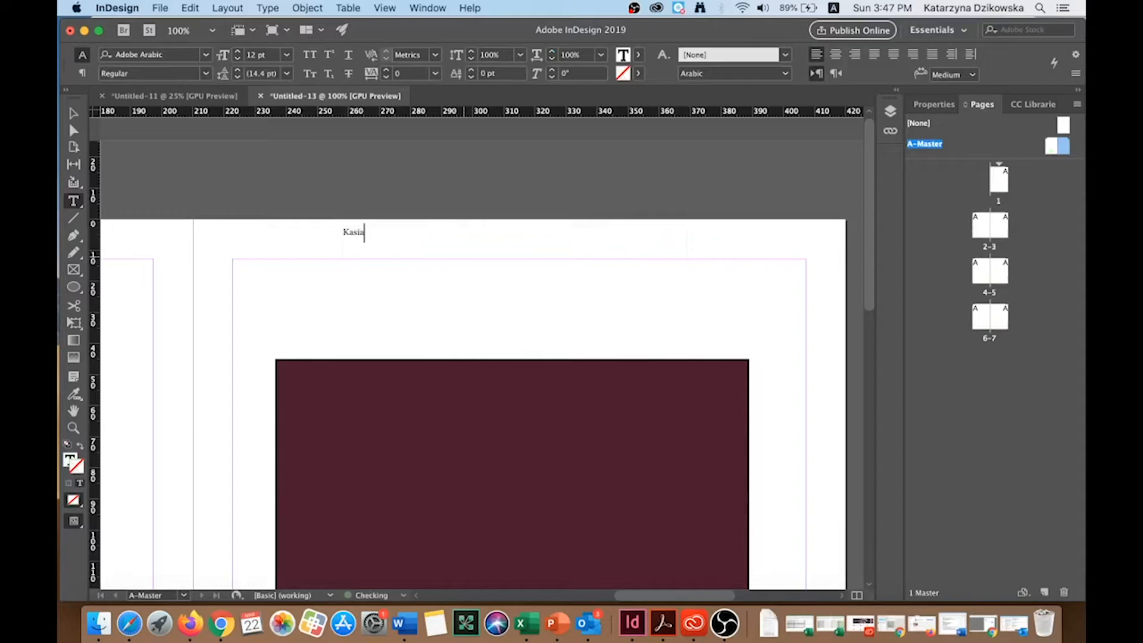
{"action": "type", "text": "asia"}
{"action": "key", "text": "BackSpace"}
{"action": "key", "text": "BackSpace"}
{"action": "key", "text": "BackSpace"}
{"action": "key", "text": "BackSpace"}
{"action": "key", "text": "BackSpace"}
Step: Enter the header text "Hello I am a Head Runner" in the new master text frame
{"action": "type", "text": "Hello I am a He"}
{"action": "left_click", "coordinate": [426, 233]}
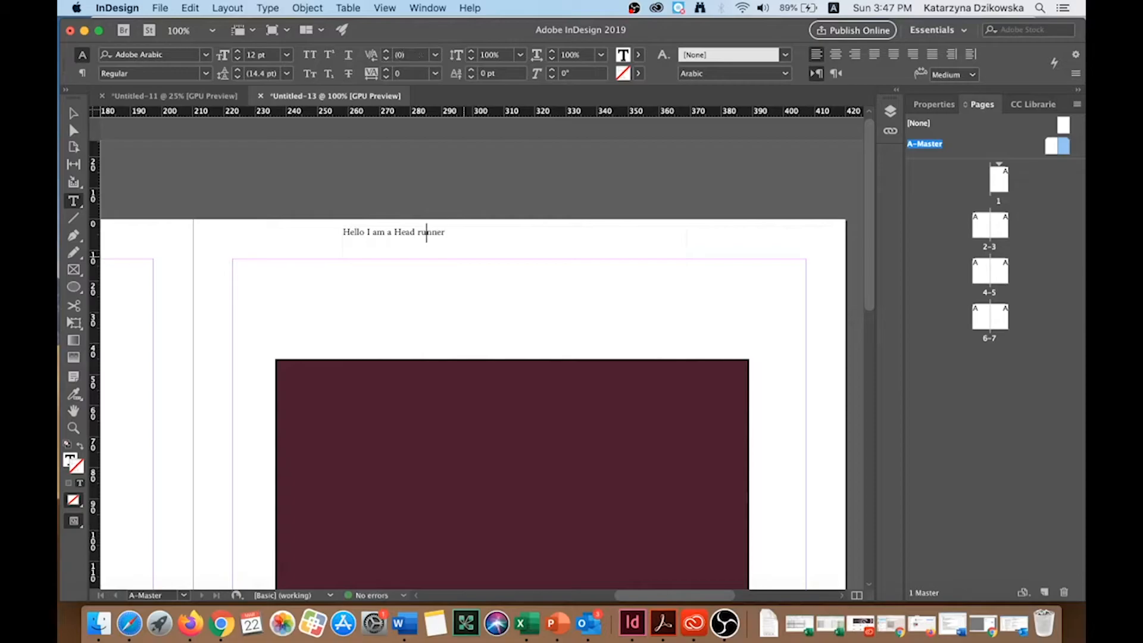
{"action": "key", "text": "BackSpace"}
{"action": "type", "text": "R"}
Step: Center the header text and stretch its frame across the right master page to 210 mm wide and about 8.75 mm high
{"action": "left_click_drag", "start_coordinate": [466, 238], "coordinate": [306, 247]}
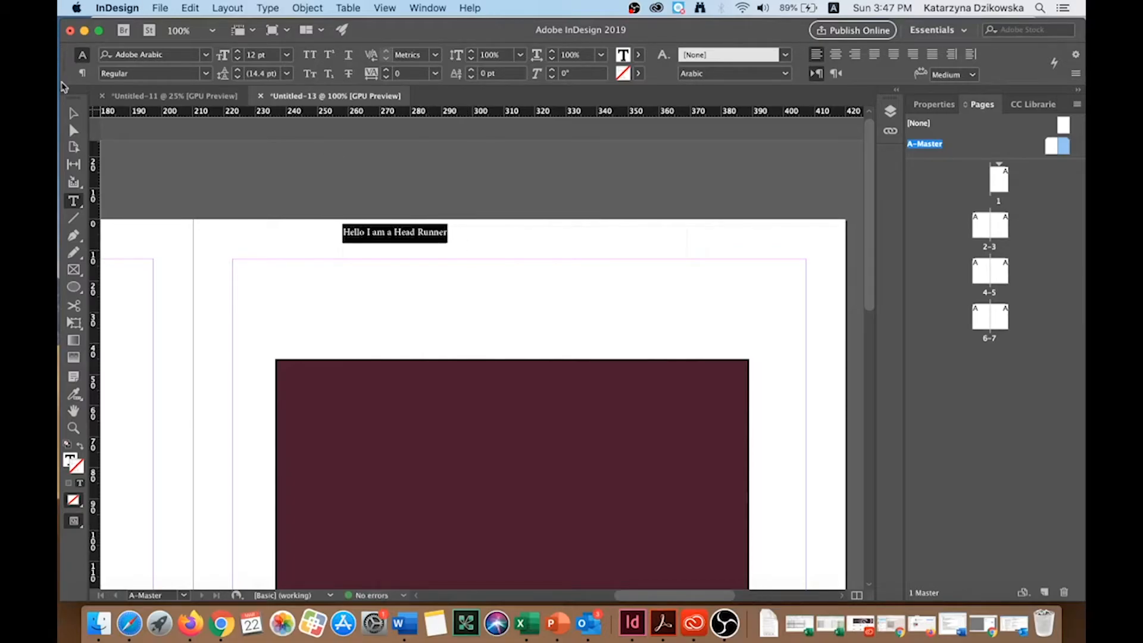
{"action": "left_click", "coordinate": [81, 73]}
{"action": "left_click", "coordinate": [126, 55]}
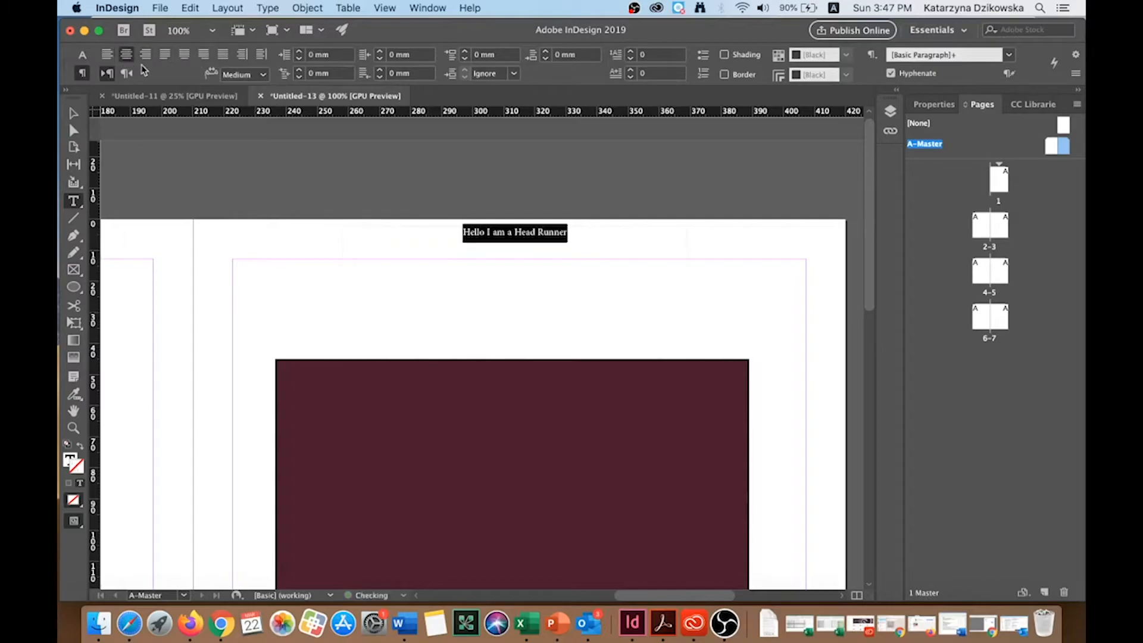
{"action": "key", "text": "Escape"}
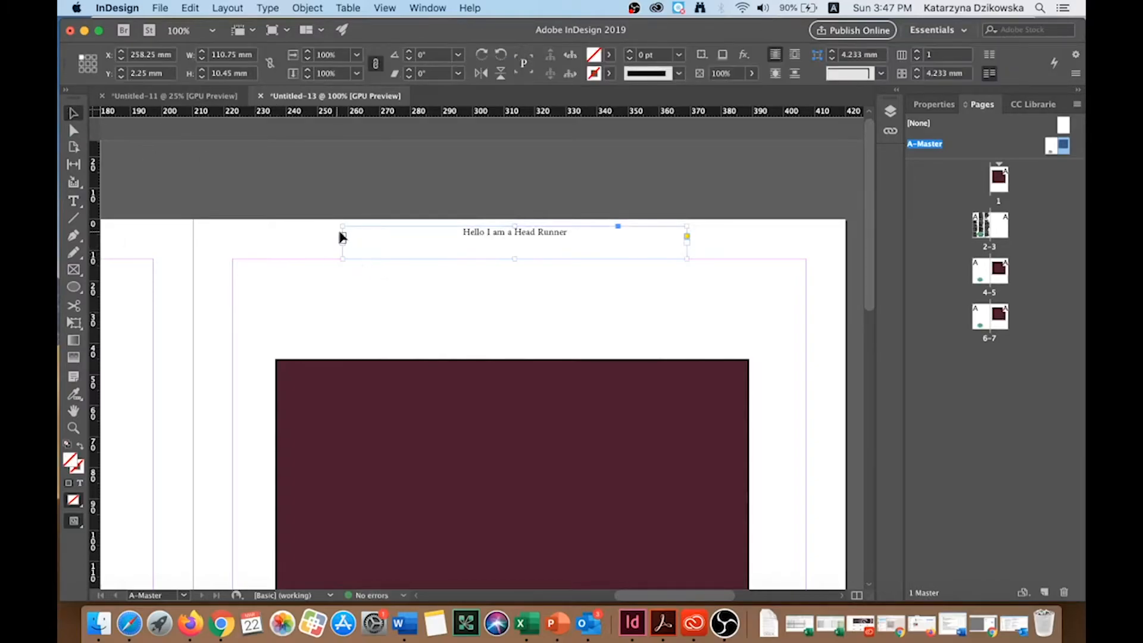
{"action": "left_click_drag", "start_coordinate": [342, 257], "coordinate": [192, 250]}
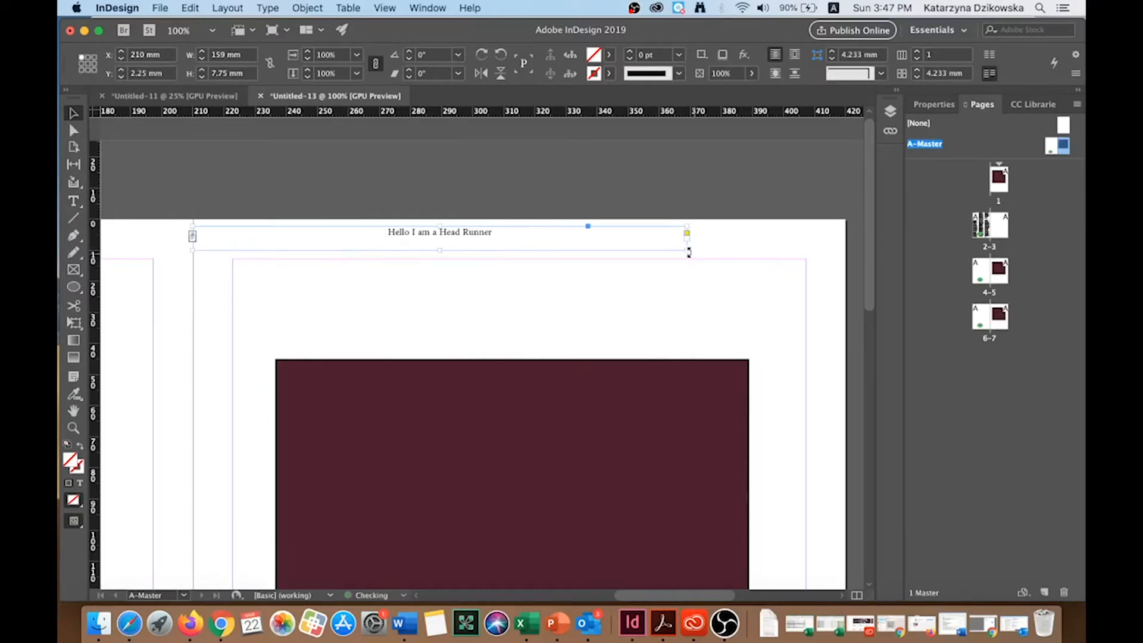
{"action": "left_click_drag", "start_coordinate": [687, 250], "coordinate": [846, 253]}
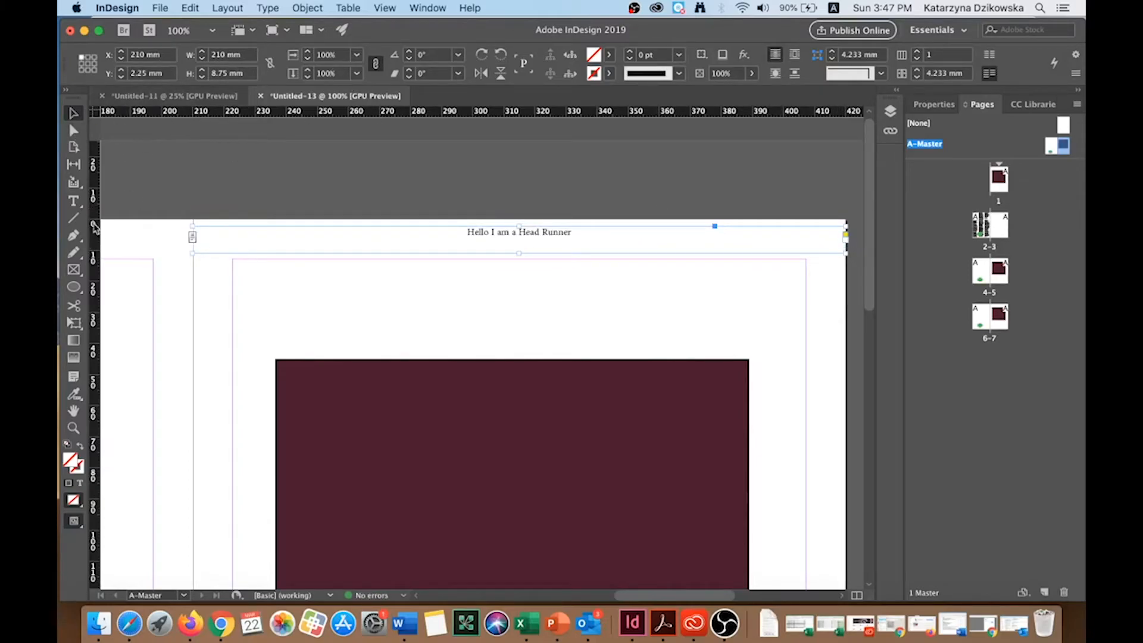
Step: Set the header text on the right master page to Courier New at 17 pt
{"action": "left_click", "coordinate": [74, 202]}
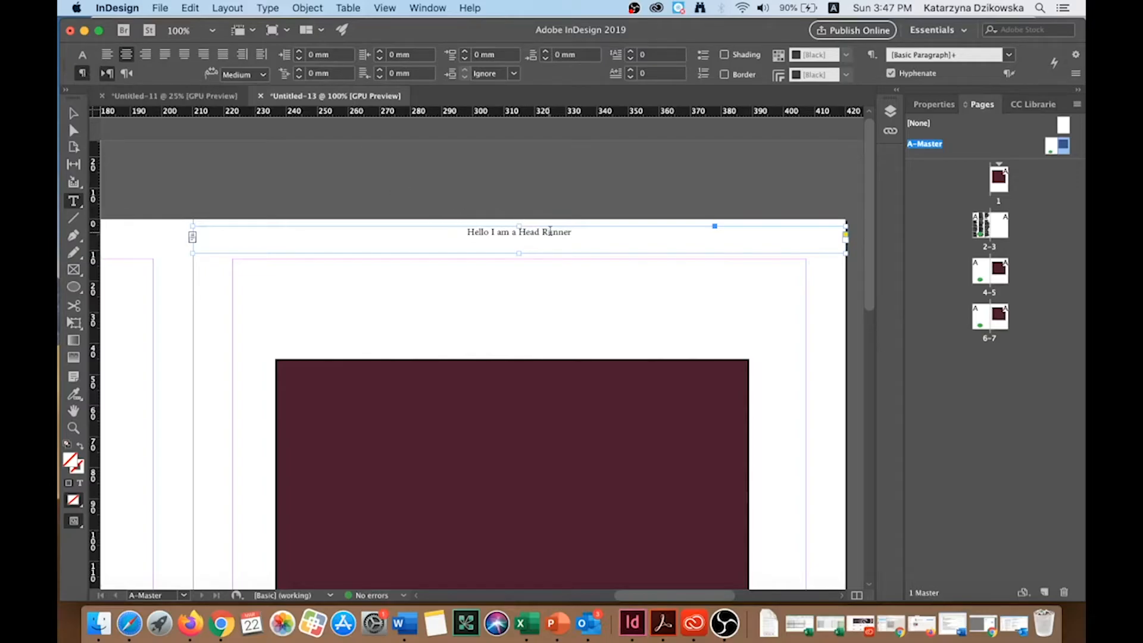
{"action": "left_click_drag", "start_coordinate": [585, 234], "coordinate": [437, 230]}
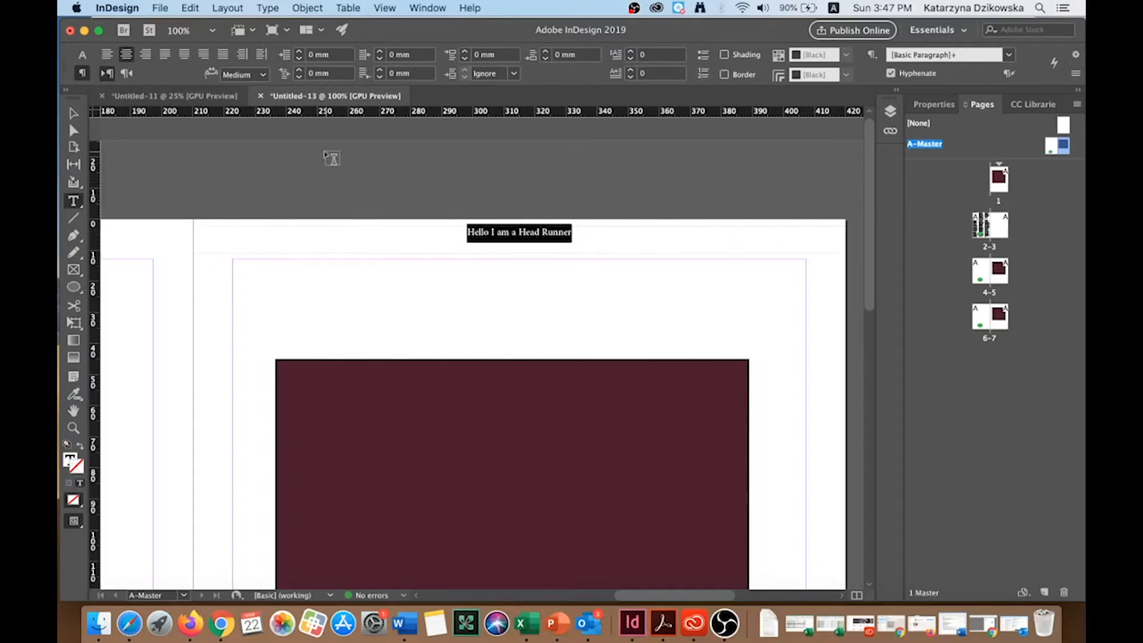
{"action": "left_click", "coordinate": [83, 55]}
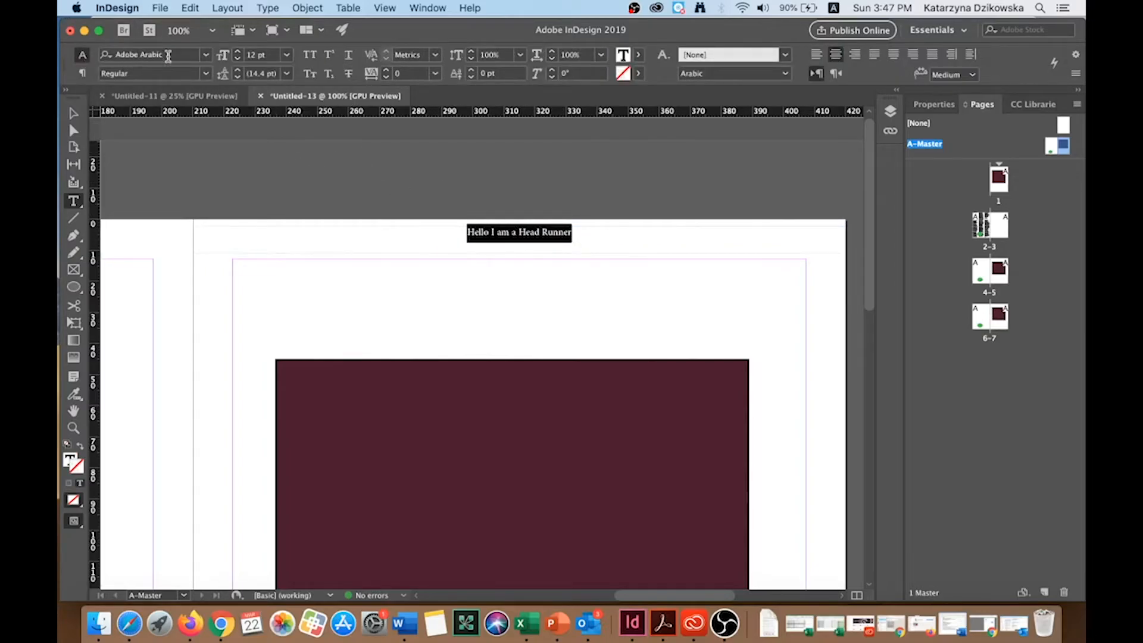
{"action": "left_click", "coordinate": [206, 55]}
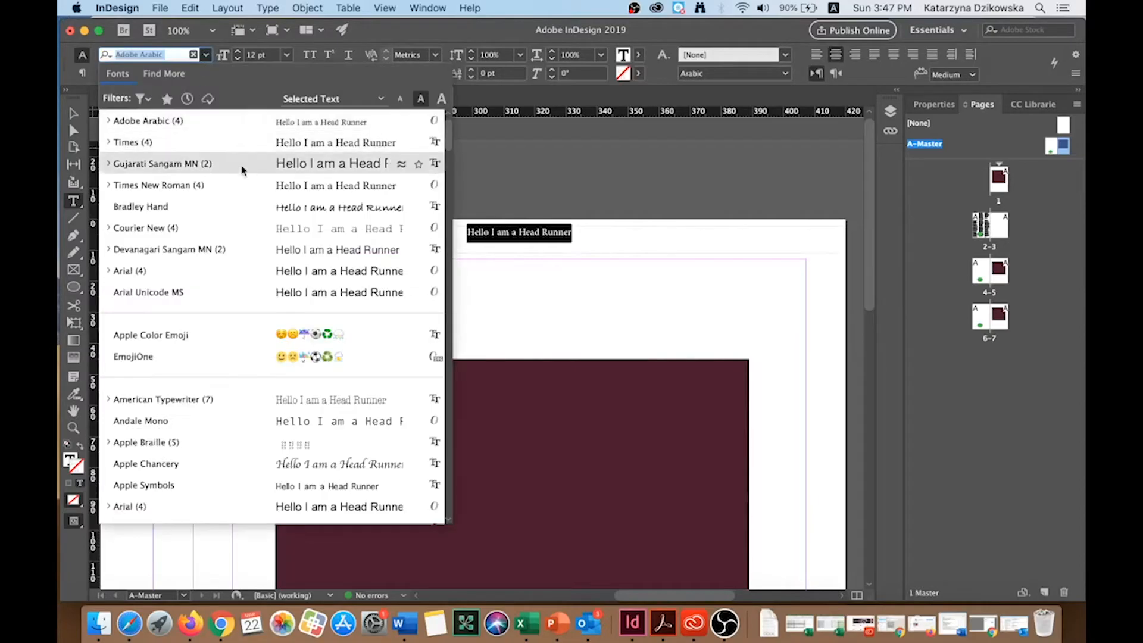
{"action": "left_click", "coordinate": [324, 228]}
{"action": "left_click", "coordinate": [237, 51]}
{"action": "left_click", "coordinate": [237, 52]}
{"action": "left_click", "coordinate": [237, 51]}
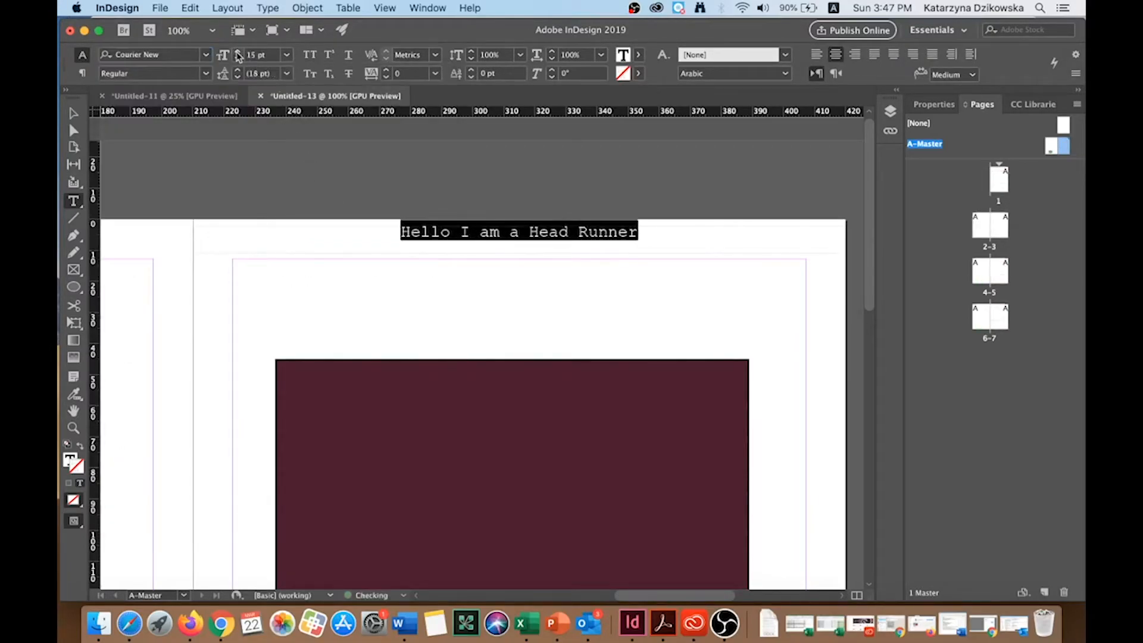
{"action": "left_click", "coordinate": [237, 52]}
{"action": "left_click", "coordinate": [237, 52]}
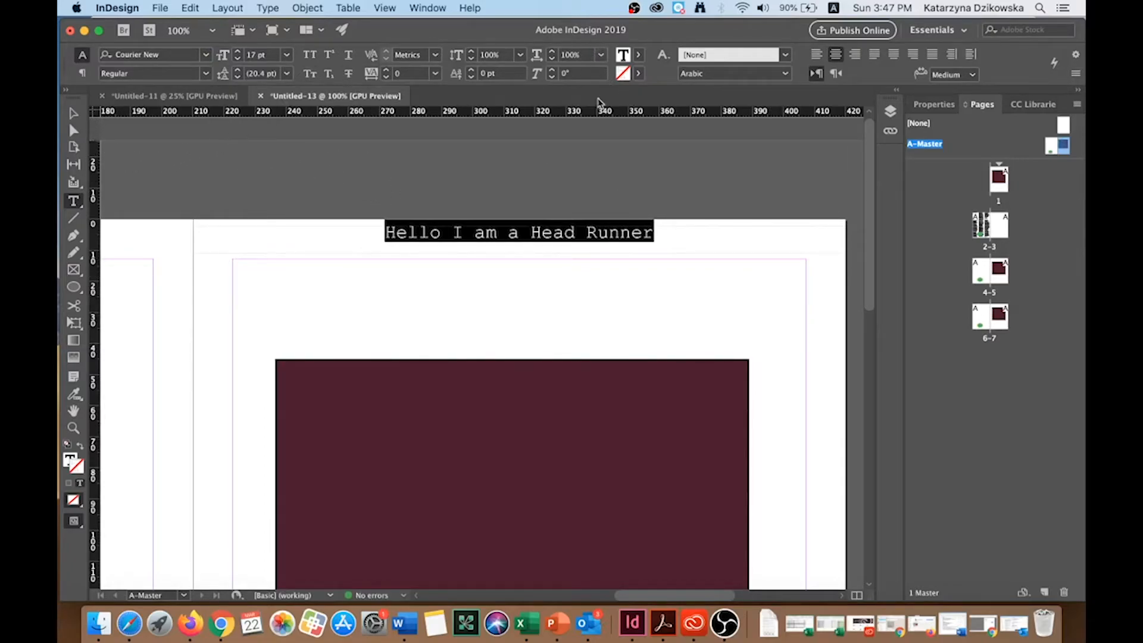
{"action": "left_click", "coordinate": [73, 113]}
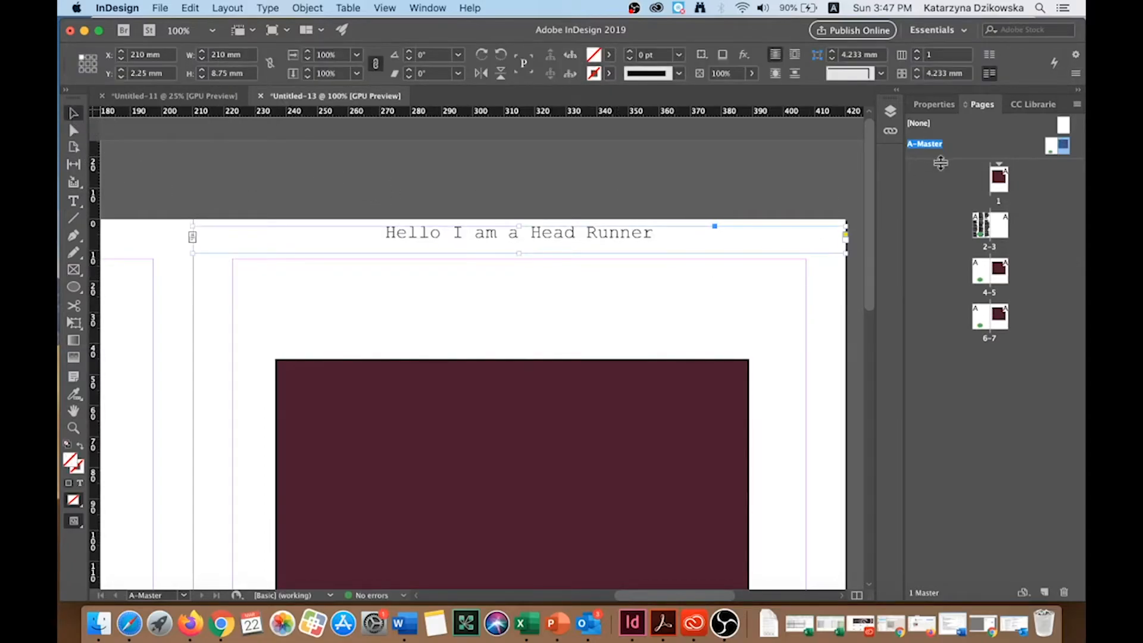
Step: Return to page 1 and check how the master header appears on the document pages through page 7
{"action": "double_click", "coordinate": [998, 186]}
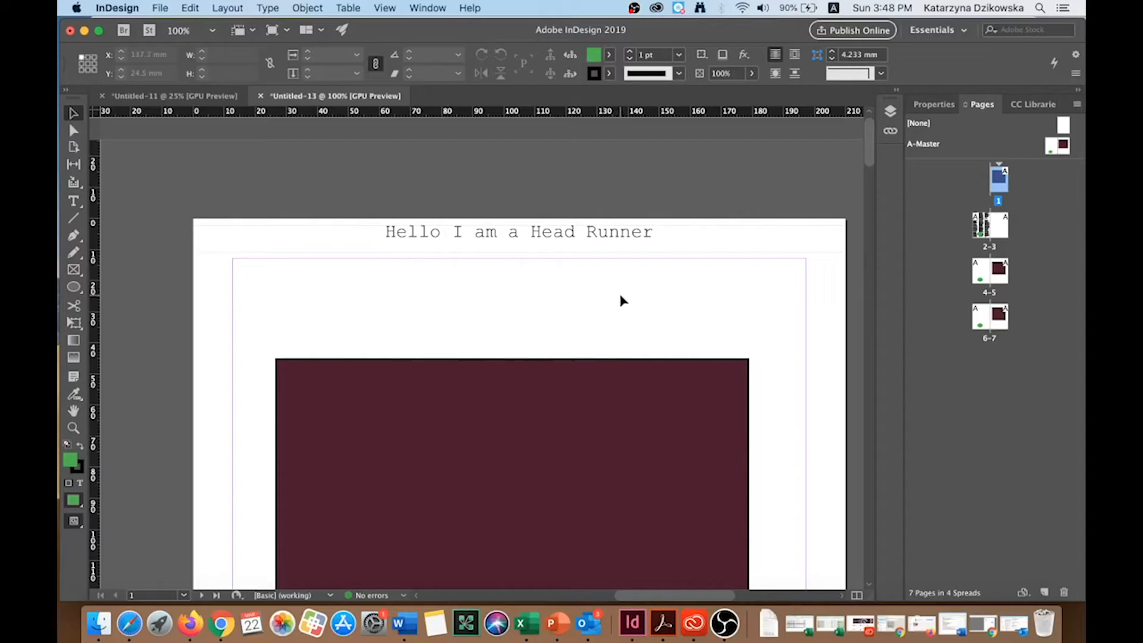
{"action": "scroll", "coordinate": [621, 301], "scroll_direction": "down", "scroll_amount": 15}
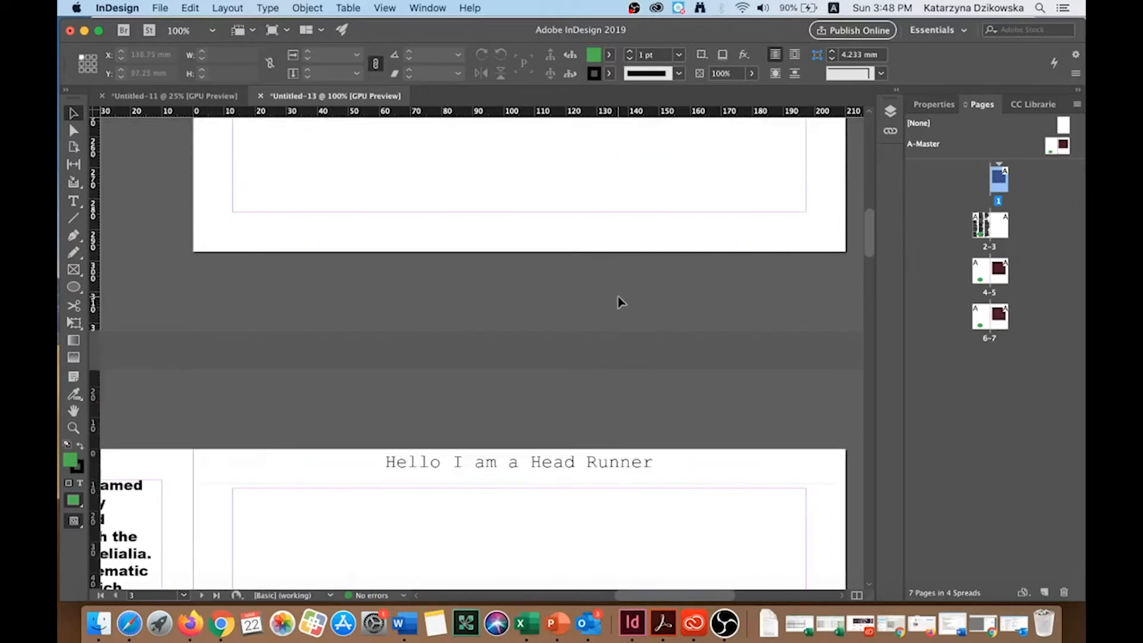
{"action": "scroll", "coordinate": [617, 302], "scroll_direction": "down", "scroll_amount": 15}
{"action": "scroll", "coordinate": [619, 302], "scroll_direction": "down", "scroll_amount": 15}
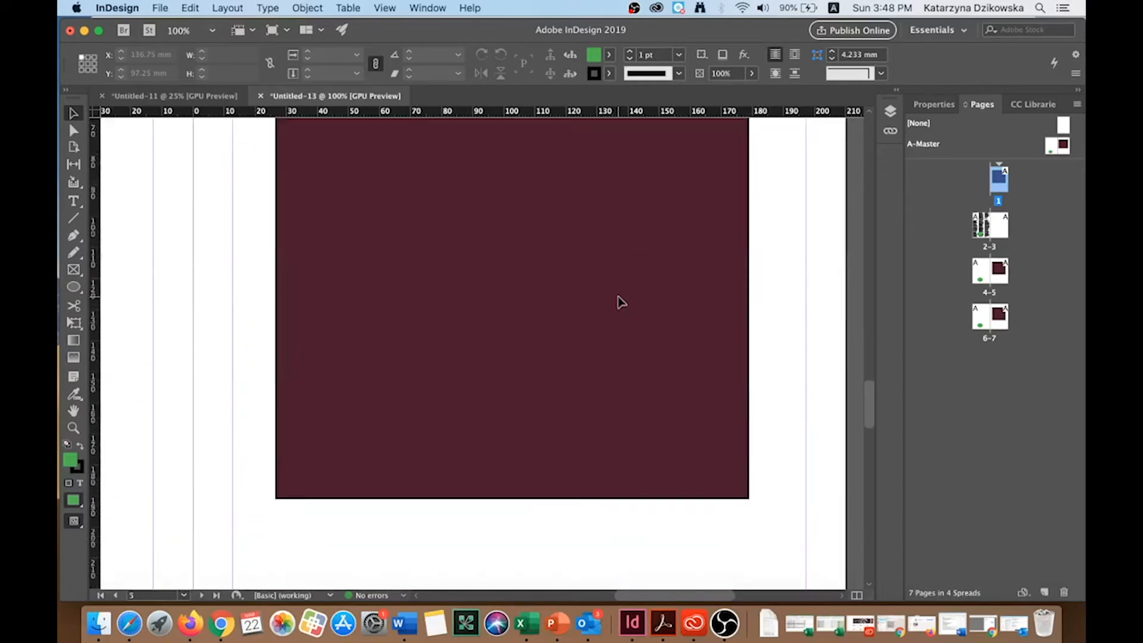
{"action": "scroll", "coordinate": [620, 301], "scroll_direction": "down", "scroll_amount": 15}
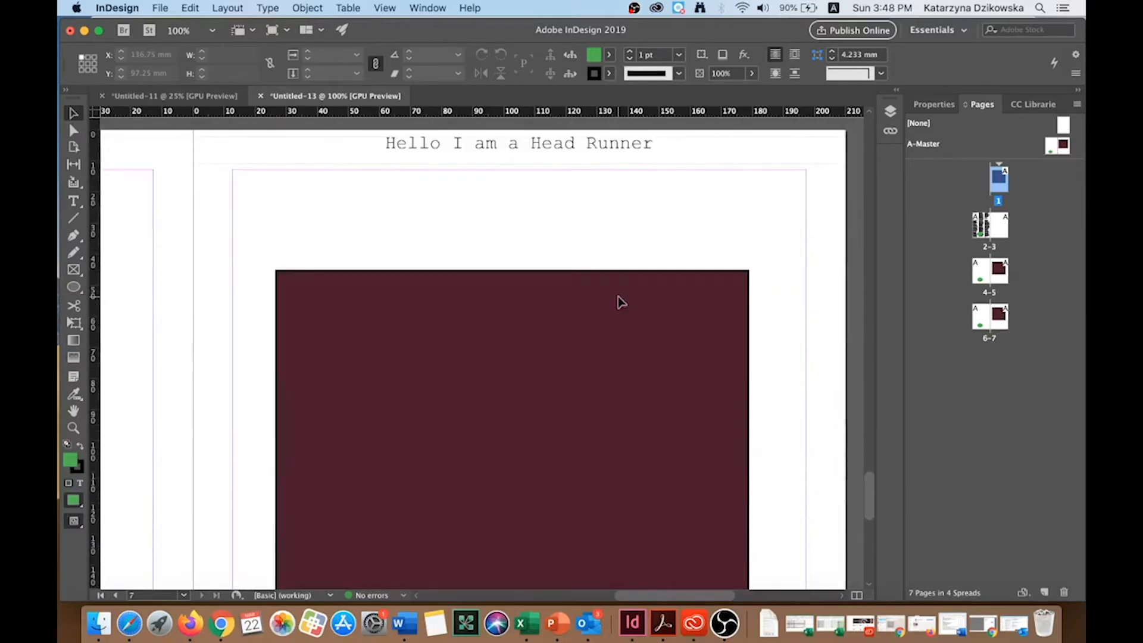
{"action": "scroll", "coordinate": [619, 302], "scroll_direction": "down", "scroll_amount": 5}
{"action": "scroll", "coordinate": [621, 302], "scroll_direction": "up", "scroll_amount": 5}
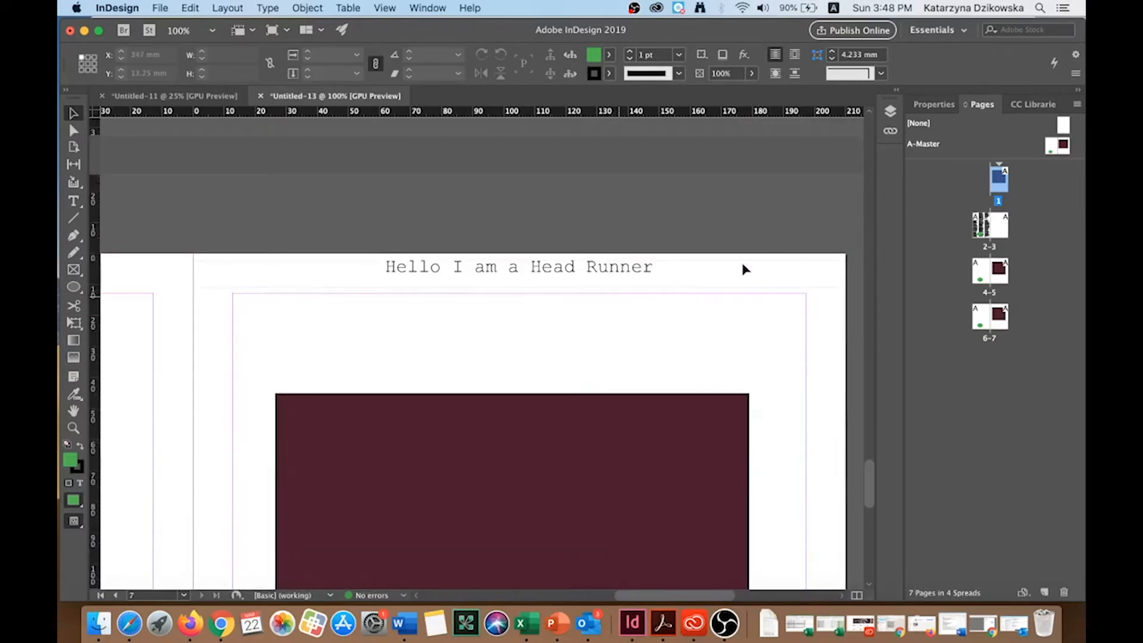
Step: Draw a footer text frame below the bottom margin of the right master page, 210 mm wide and about 10.25 mm high
{"action": "double_click", "coordinate": [1063, 147]}
{"action": "left_click_drag", "start_coordinate": [606, 600], "coordinate": [729, 601]}
{"action": "scroll", "coordinate": [539, 459], "scroll_direction": "down", "scroll_amount": 10}
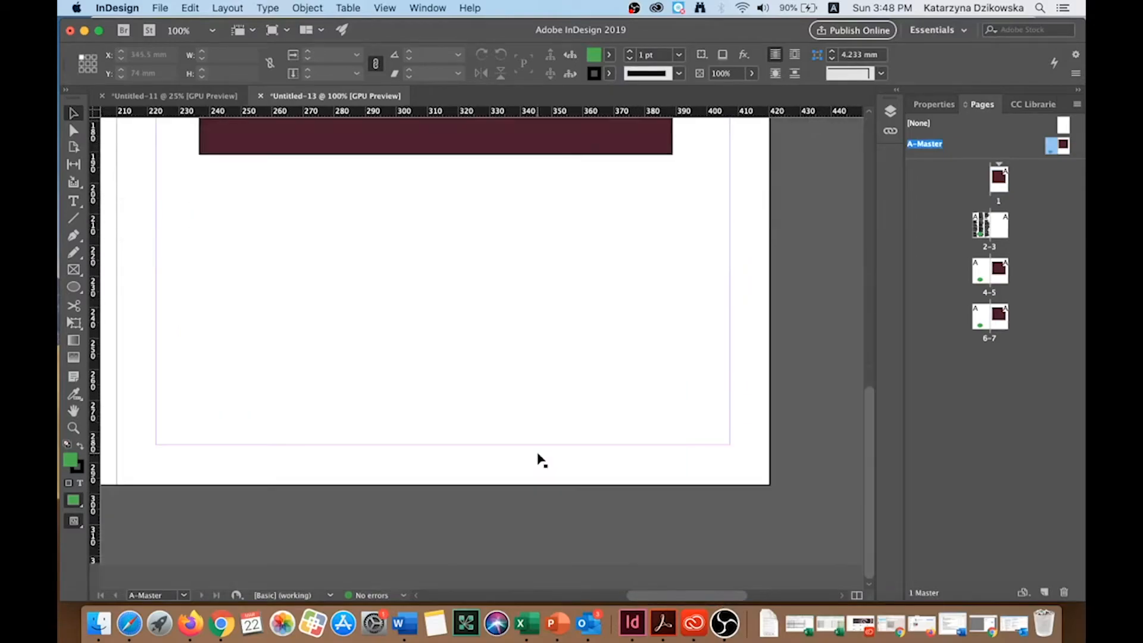
{"action": "left_click", "coordinate": [73, 201]}
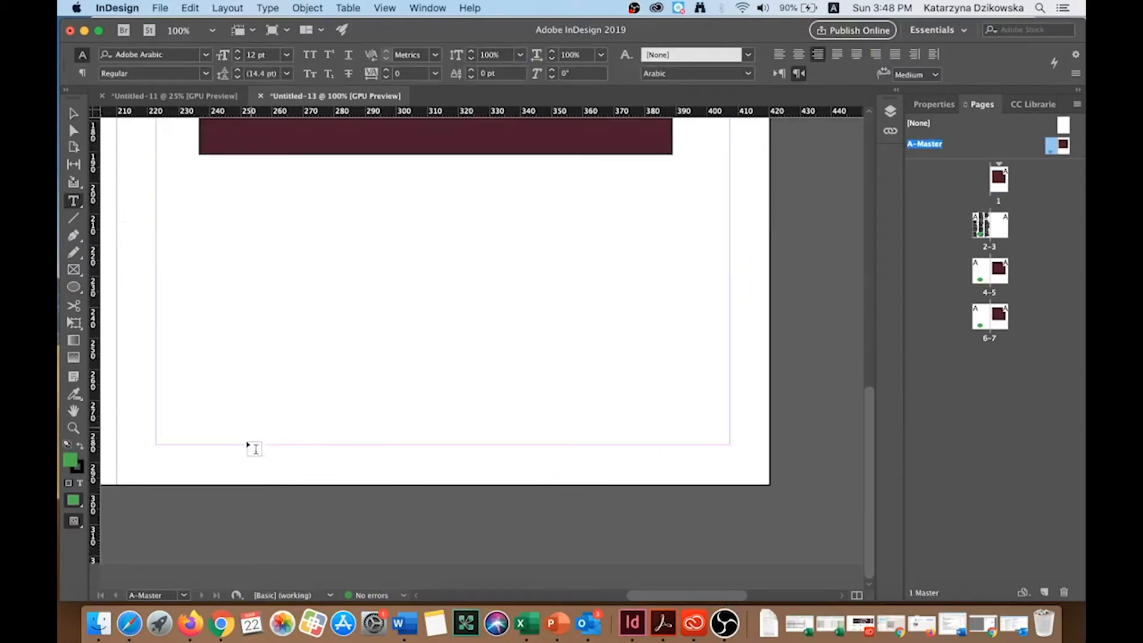
{"action": "left_click_drag", "start_coordinate": [242, 453], "coordinate": [771, 481]}
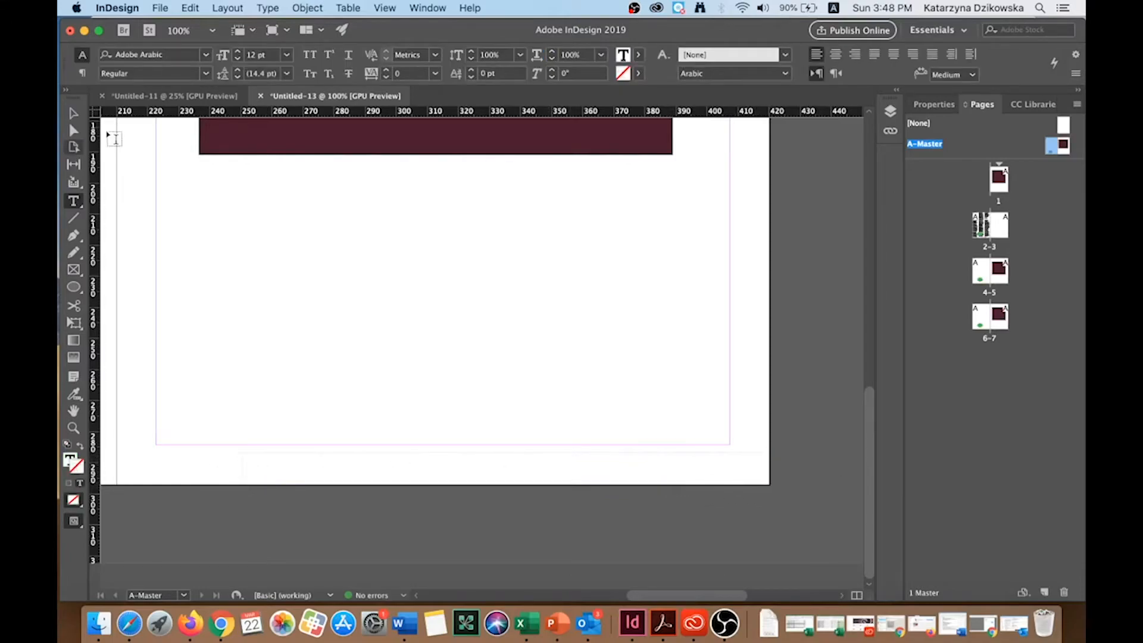
{"action": "left_click", "coordinate": [74, 114]}
{"action": "left_click_drag", "start_coordinate": [242, 482], "coordinate": [116, 485]}
Step: Enter the text "Hello I am a Footer" in the new footer frame on the right master page
{"action": "left_click", "coordinate": [74, 201]}
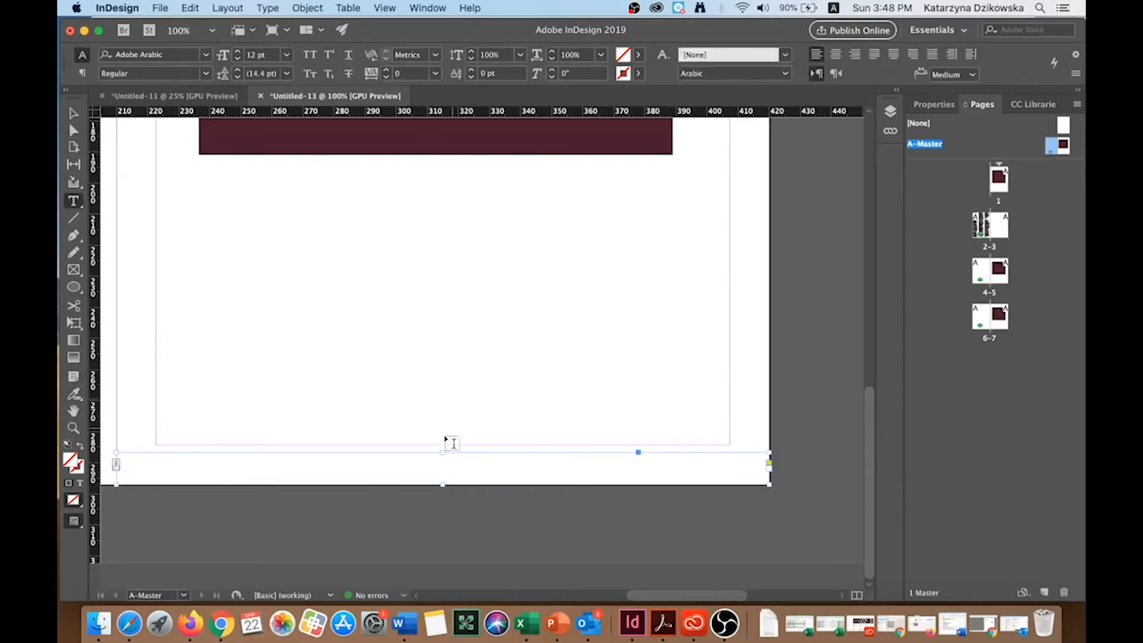
{"action": "left_click", "coordinate": [442, 470]}
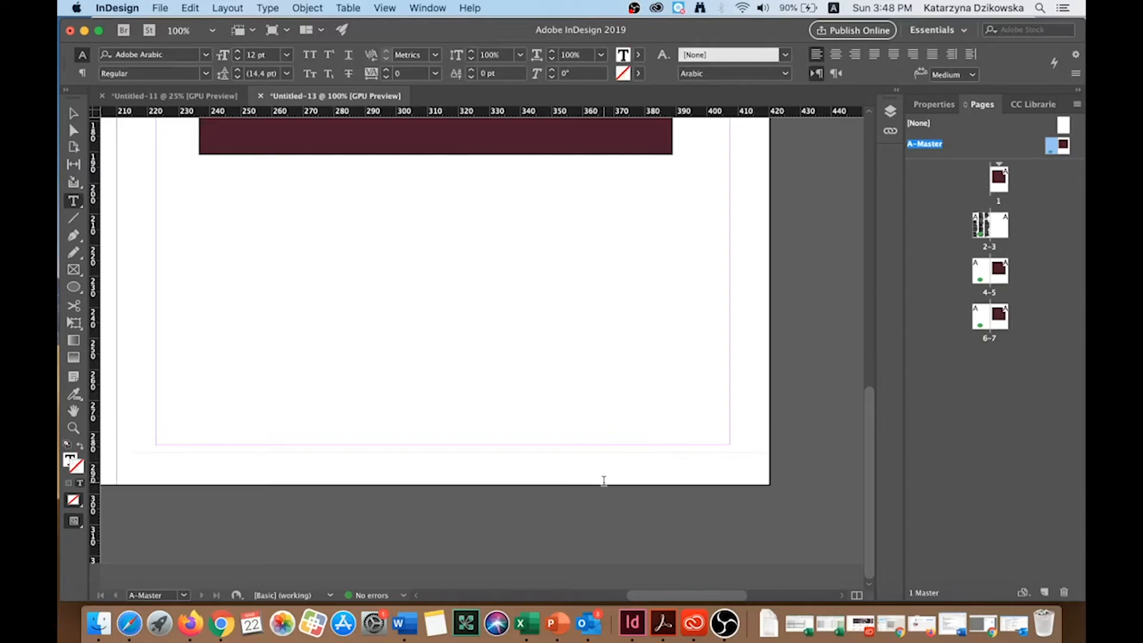
{"action": "type", "text": "Hello I"}
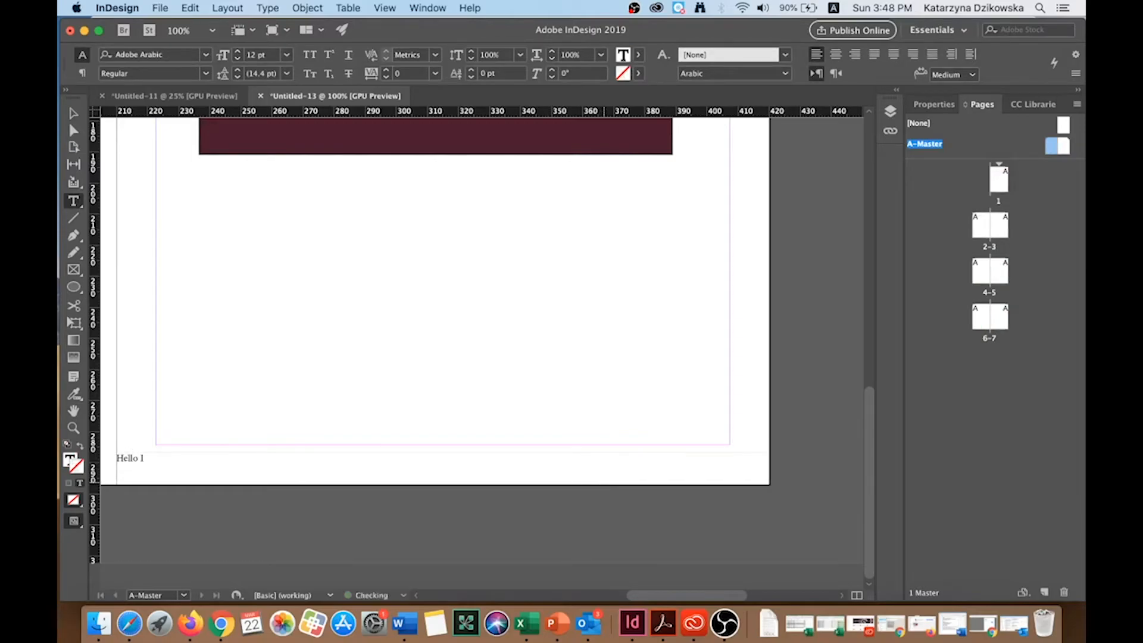
{"action": "type", "text": " am a Footer"}
Step: Center the footer text on the right master page and set its size to 21 pt
{"action": "left_click_drag", "start_coordinate": [229, 459], "coordinate": [115, 459]}
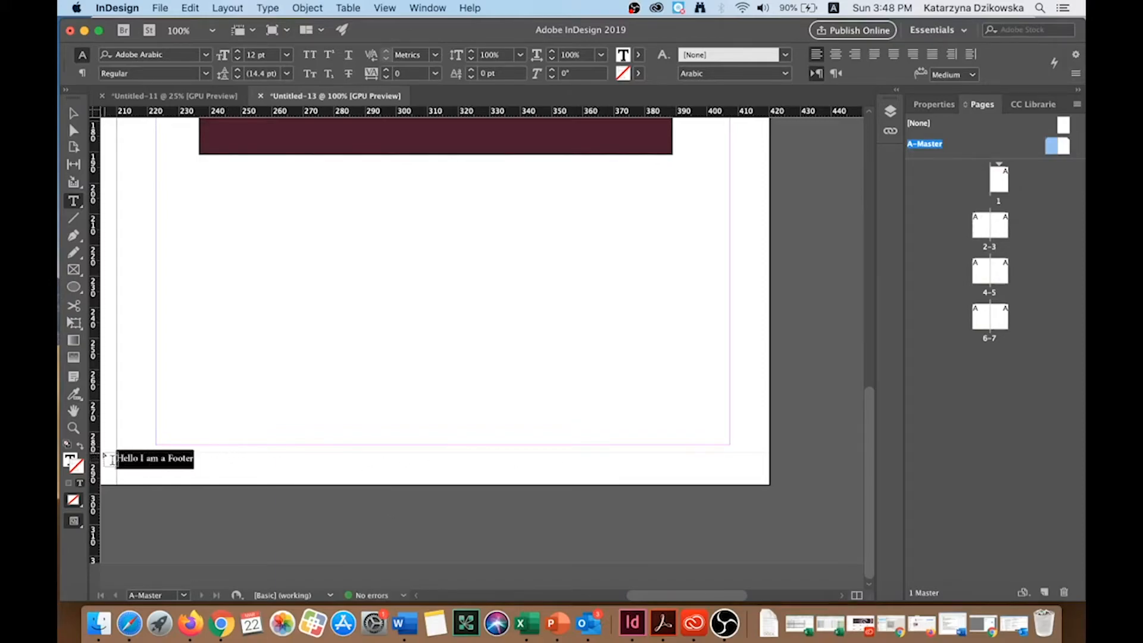
{"action": "left_click", "coordinate": [82, 73]}
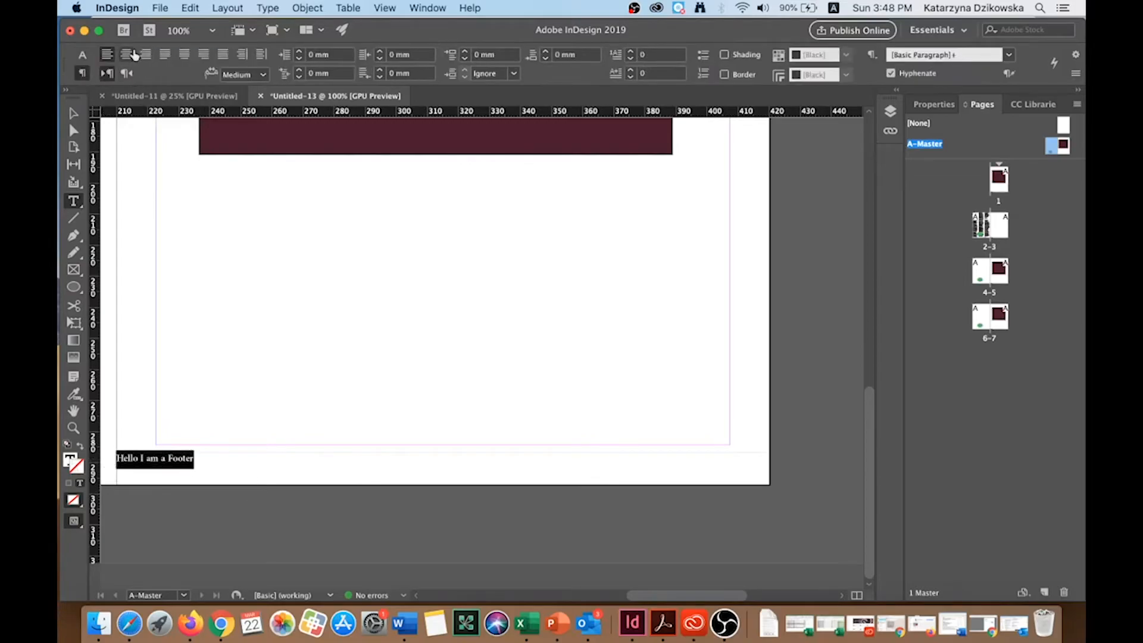
{"action": "left_click", "coordinate": [125, 54]}
{"action": "left_click", "coordinate": [82, 54]}
{"action": "left_click", "coordinate": [237, 53]}
{"action": "left_click", "coordinate": [238, 52]}
{"action": "left_click", "coordinate": [238, 52]}
{"action": "left_click", "coordinate": [238, 52]}
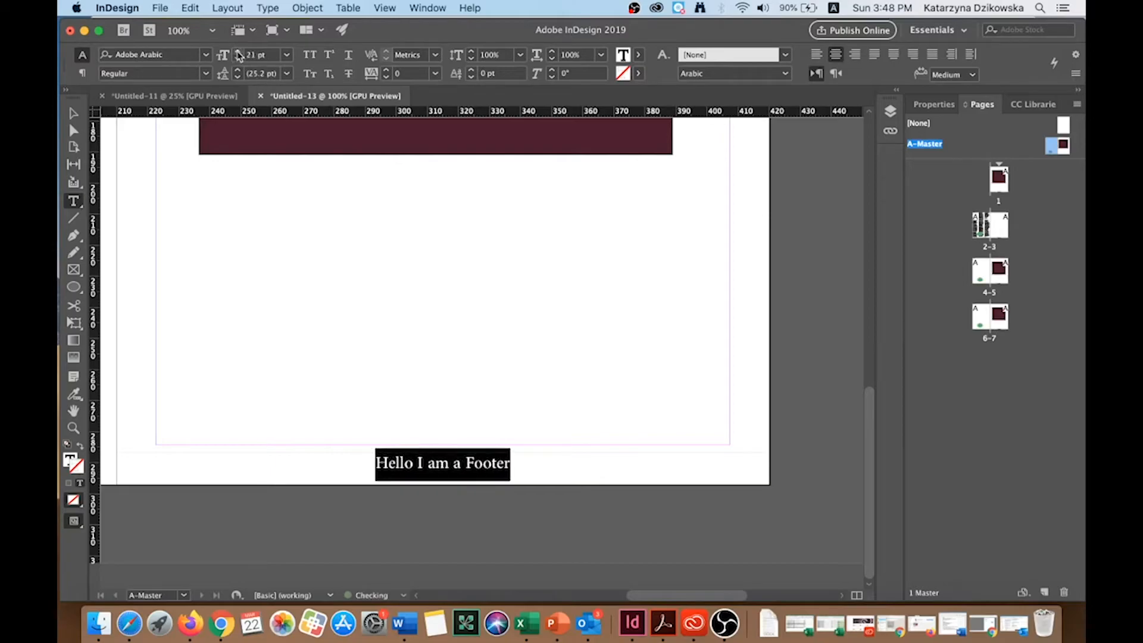
{"action": "left_click", "coordinate": [74, 113]}
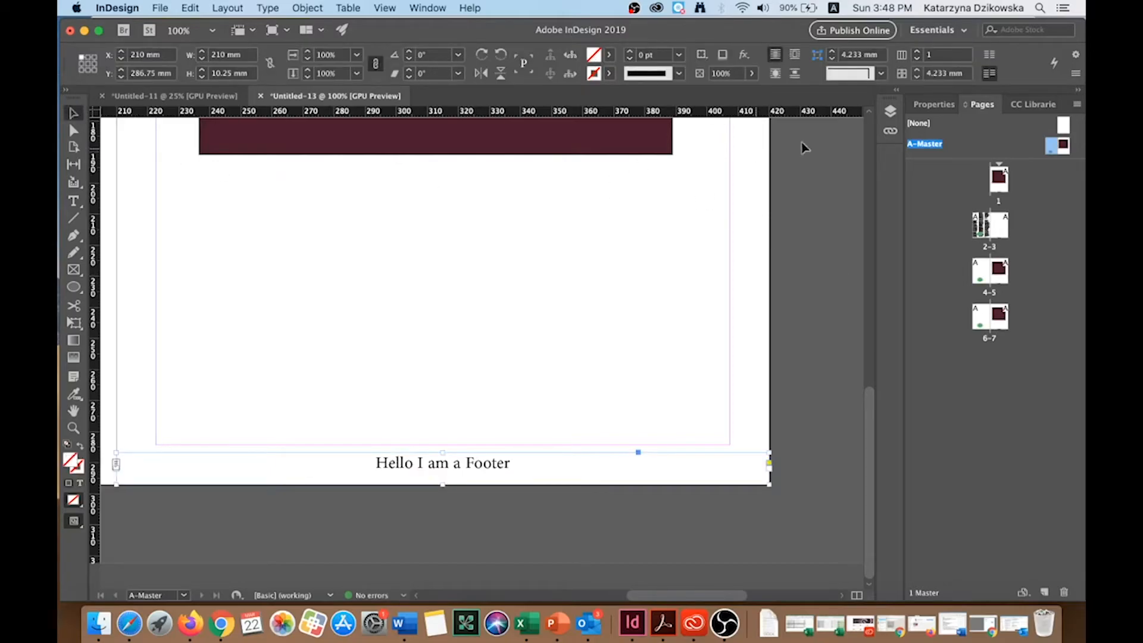
Step: Go to page 3 and check how the master footer appears on the document spreads
{"action": "double_click", "coordinate": [1005, 223]}
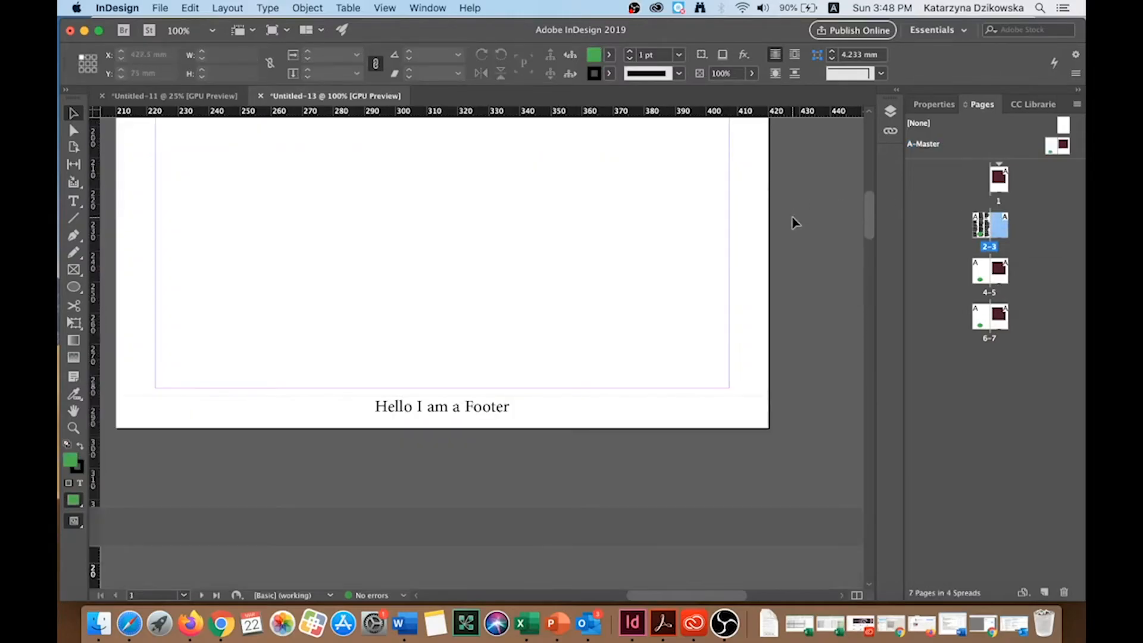
{"action": "scroll", "coordinate": [793, 221], "scroll_direction": "down", "scroll_amount": 10}
{"action": "scroll", "coordinate": [779, 240], "scroll_direction": "down", "scroll_amount": 10}
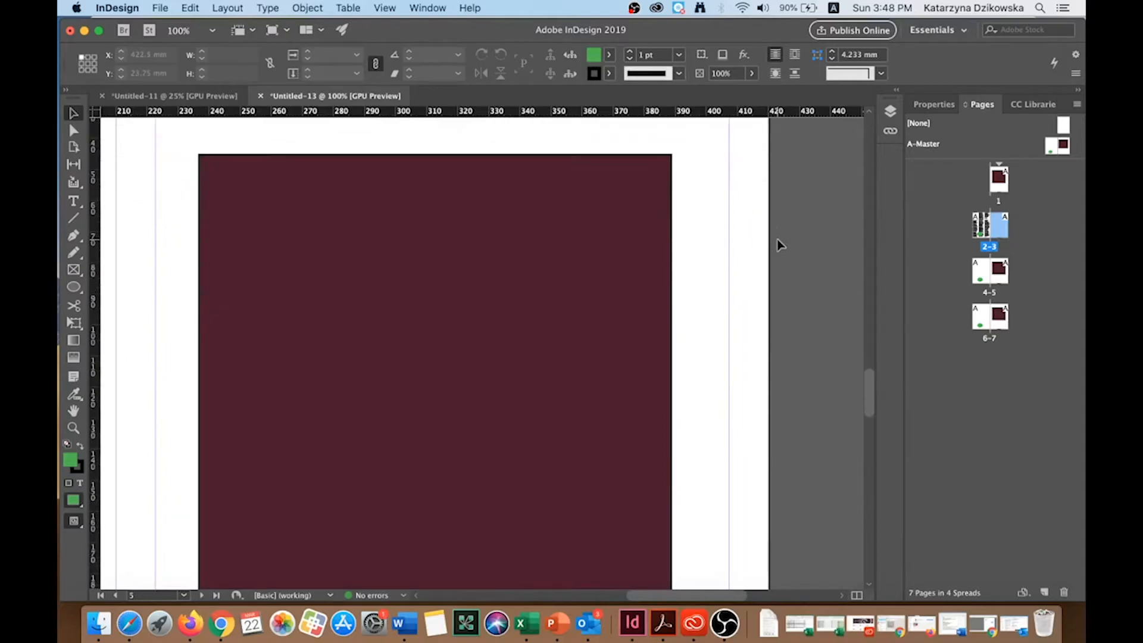
{"action": "scroll", "coordinate": [780, 244], "scroll_direction": "up", "scroll_amount": 5}
{"action": "scroll", "coordinate": [780, 245], "scroll_direction": "down", "scroll_amount": 5}
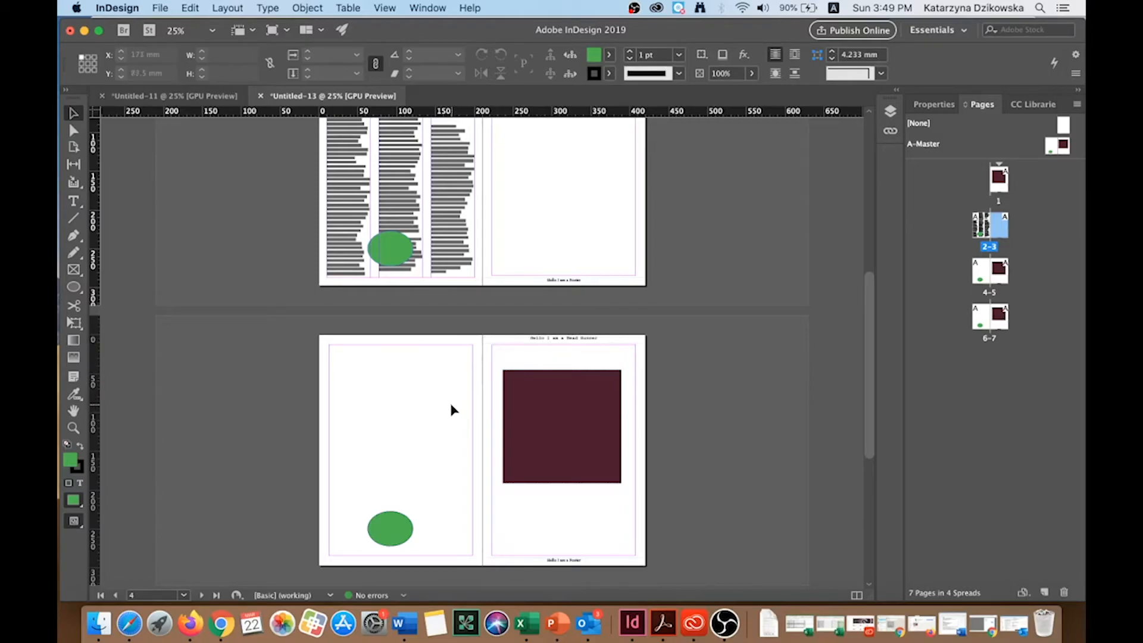
Step: Duplicate the right master page's header frame and align the copy with the upper edge of the left master page at X 0, Y 0 mm
{"action": "double_click", "coordinate": [1062, 147]}
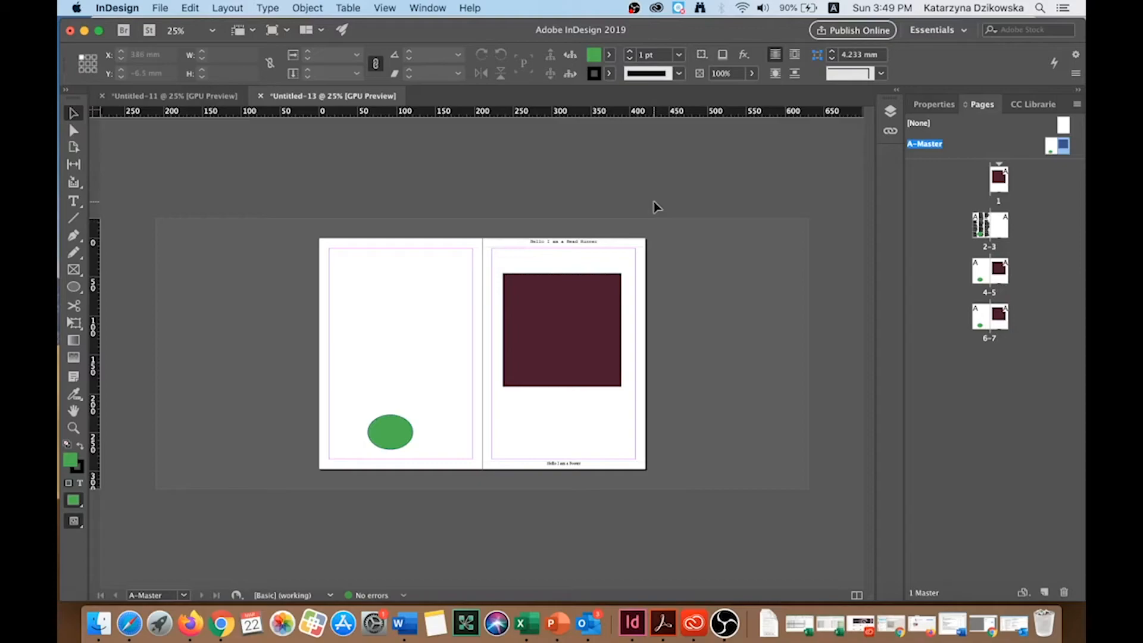
{"action": "key", "text": "super+equal"}
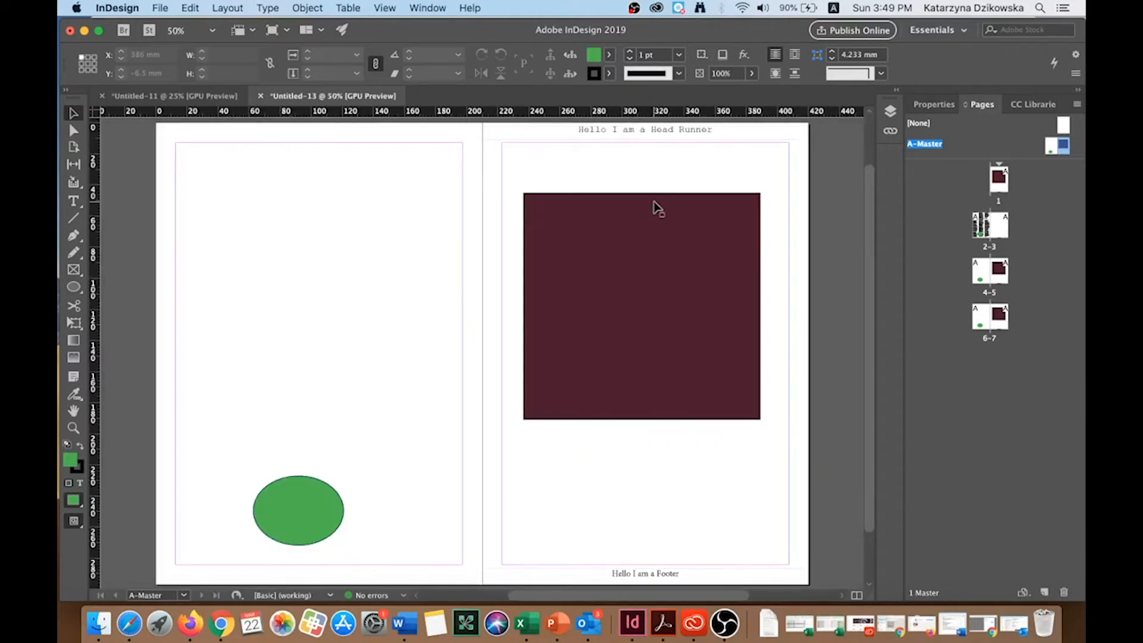
{"action": "left_click", "coordinate": [630, 129]}
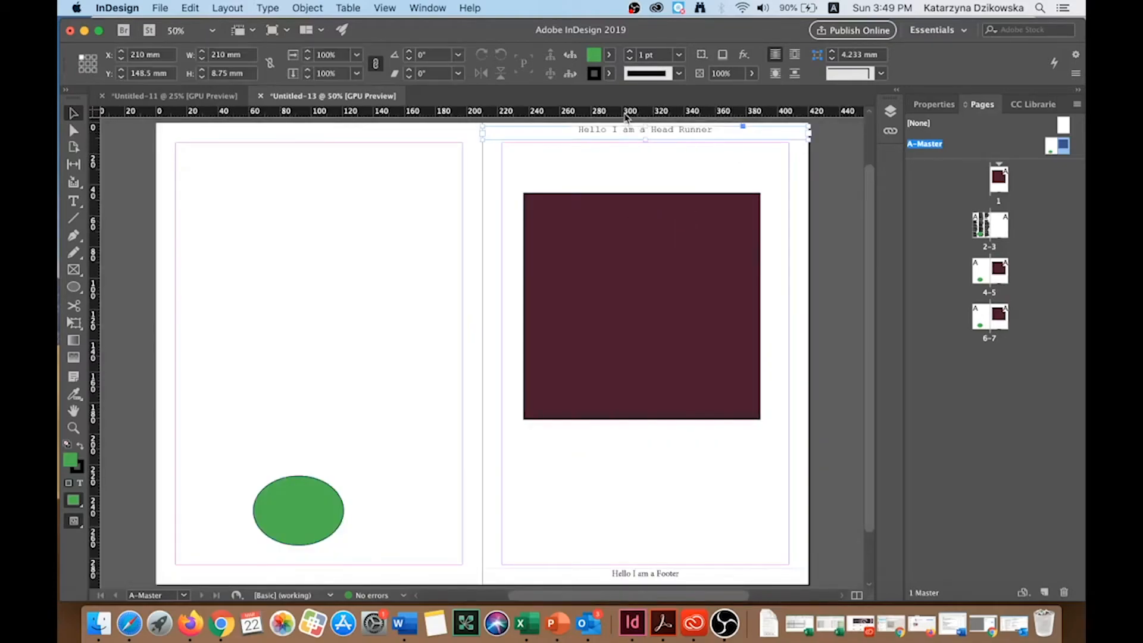
{"action": "key", "text": "super+c"}
{"action": "key", "text": "super+v"}
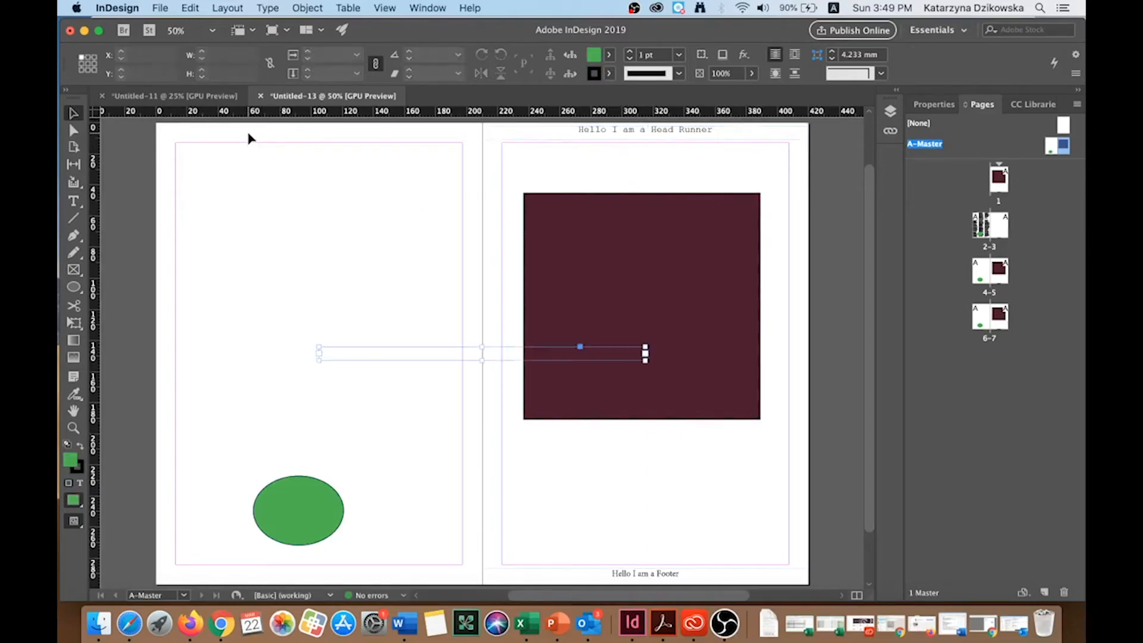
{"action": "left_click_drag", "start_coordinate": [448, 352], "coordinate": [285, 130]}
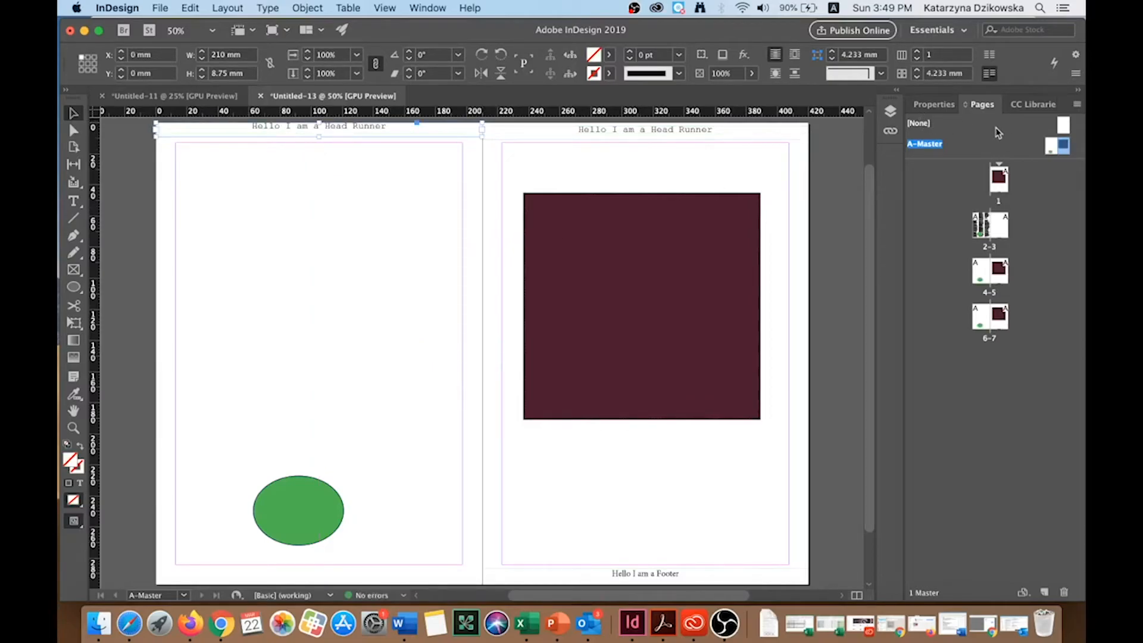
Step: Go to page 2 and check how the copied header appears on the 2–3 spread
{"action": "double_click", "coordinate": [980, 225]}
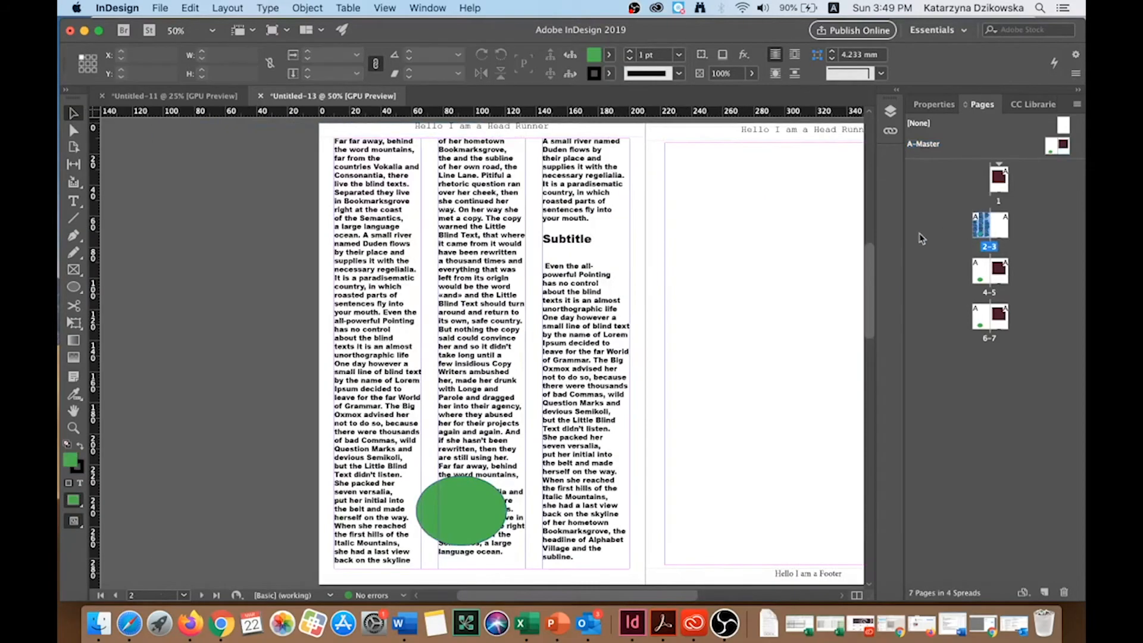
{"action": "left_click_drag", "start_coordinate": [639, 598], "coordinate": [665, 598]}
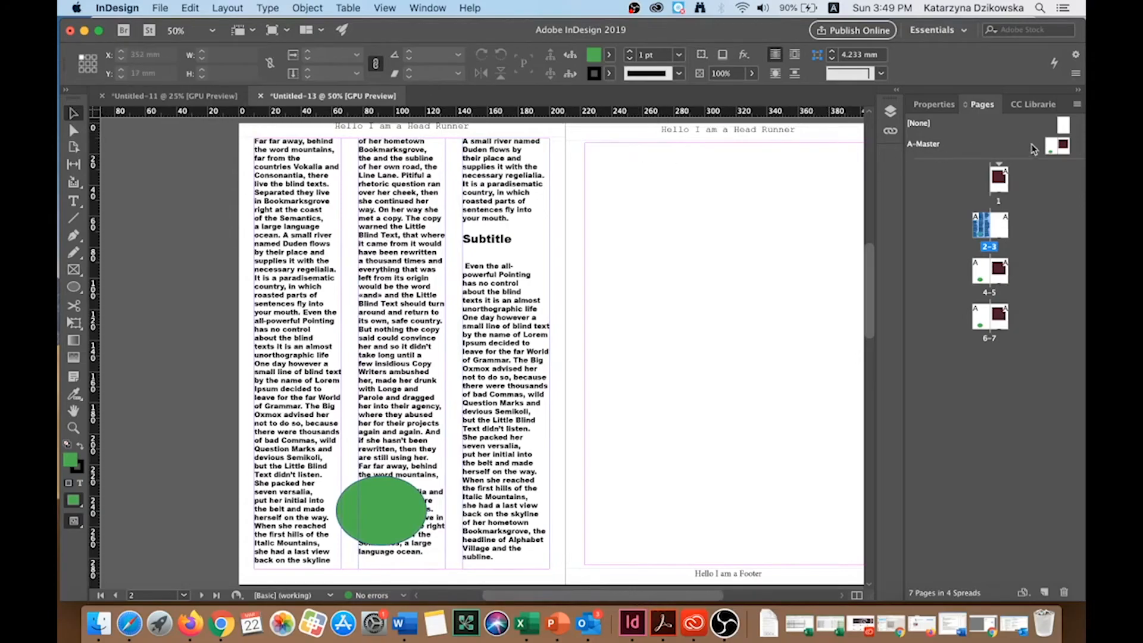
Step: Reopen the A-Master spread and draw a small text frame below the bottom margin at the left page's inner corner
{"action": "double_click", "coordinate": [1055, 147]}
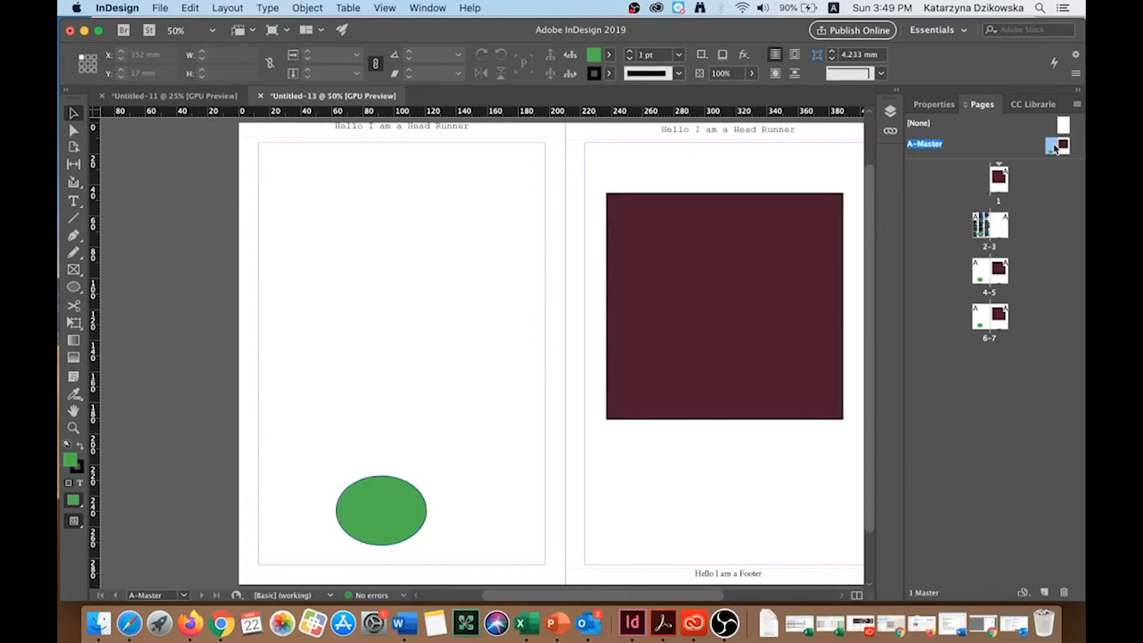
{"action": "scroll", "coordinate": [648, 322], "scroll_direction": "down", "scroll_amount": 2}
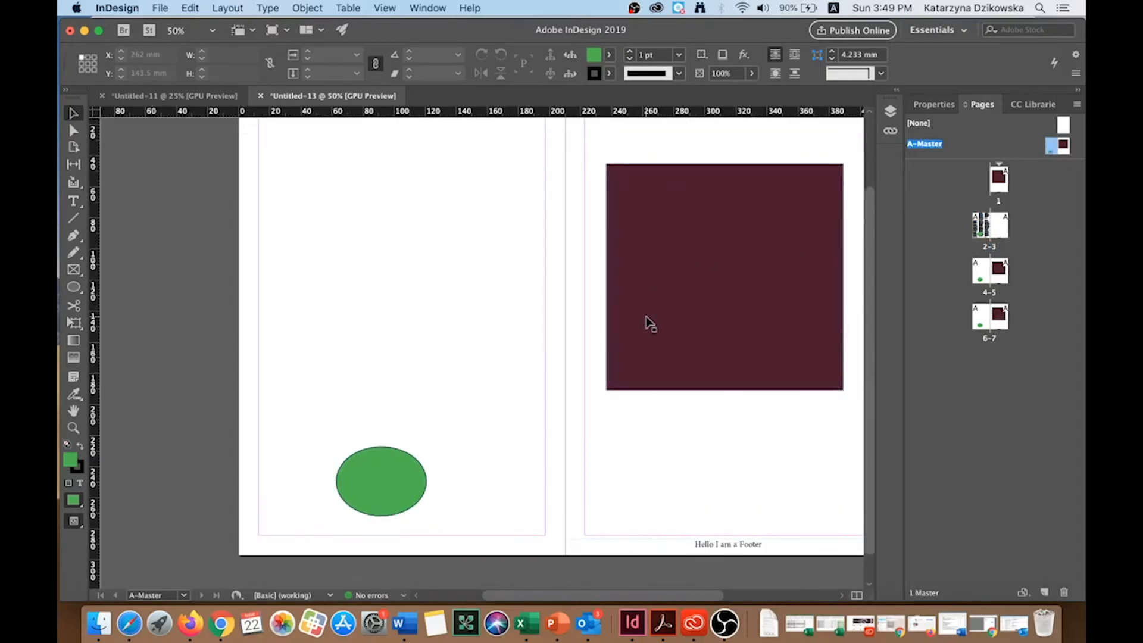
{"action": "scroll", "coordinate": [649, 323], "scroll_direction": "up", "scroll_amount": 2}
{"action": "scroll", "coordinate": [649, 323], "scroll_direction": "down", "scroll_amount": 1}
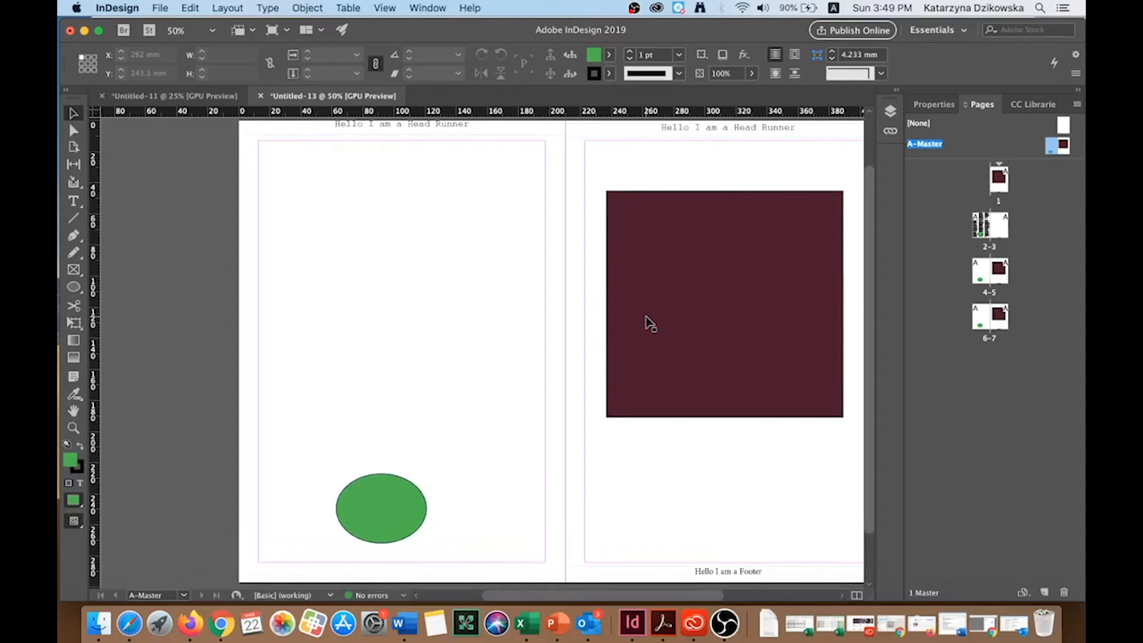
{"action": "scroll", "coordinate": [649, 323], "scroll_direction": "down", "scroll_amount": 1}
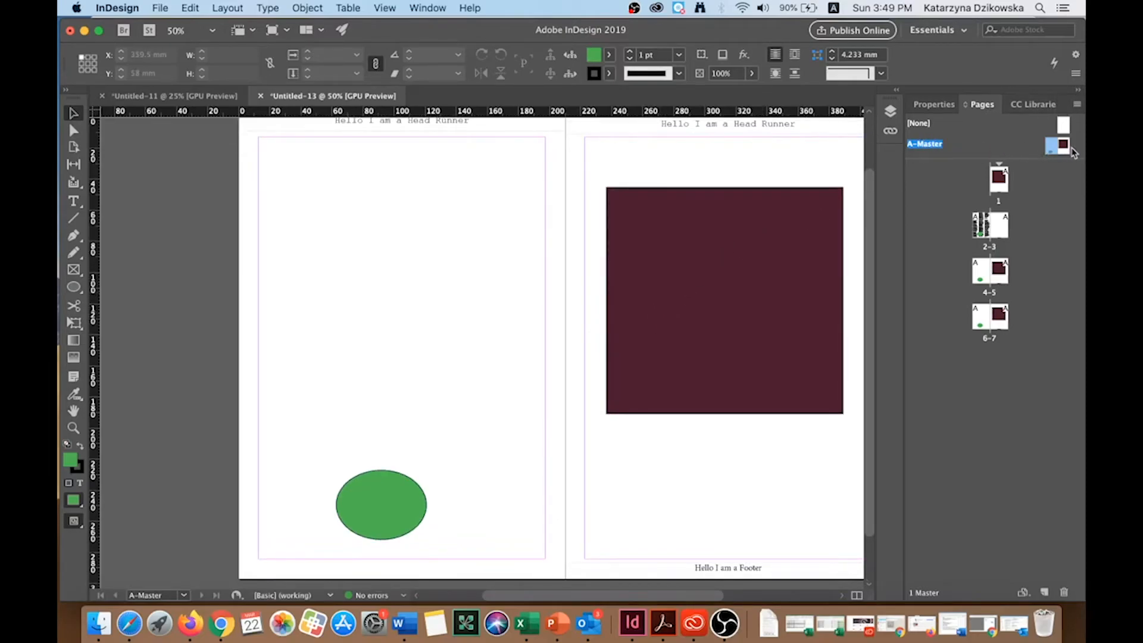
{"action": "scroll", "coordinate": [526, 429], "scroll_direction": "down", "scroll_amount": 3}
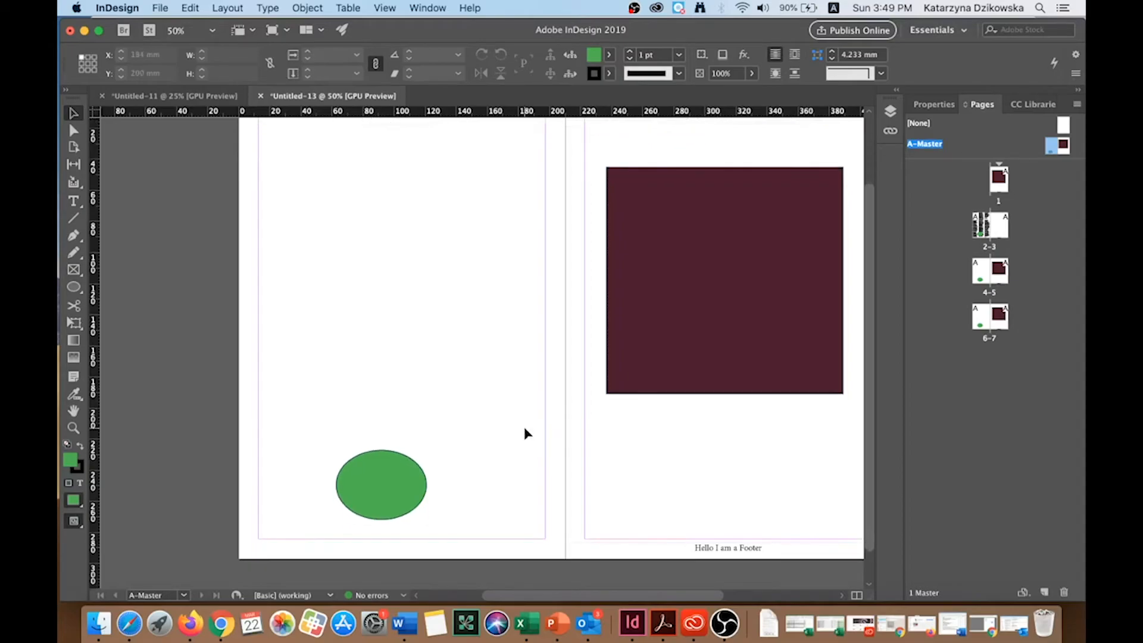
{"action": "scroll", "coordinate": [526, 432], "scroll_direction": "down", "scroll_amount": 5}
{"action": "key", "text": "super+equal"}
{"action": "key", "text": "super+equal"}
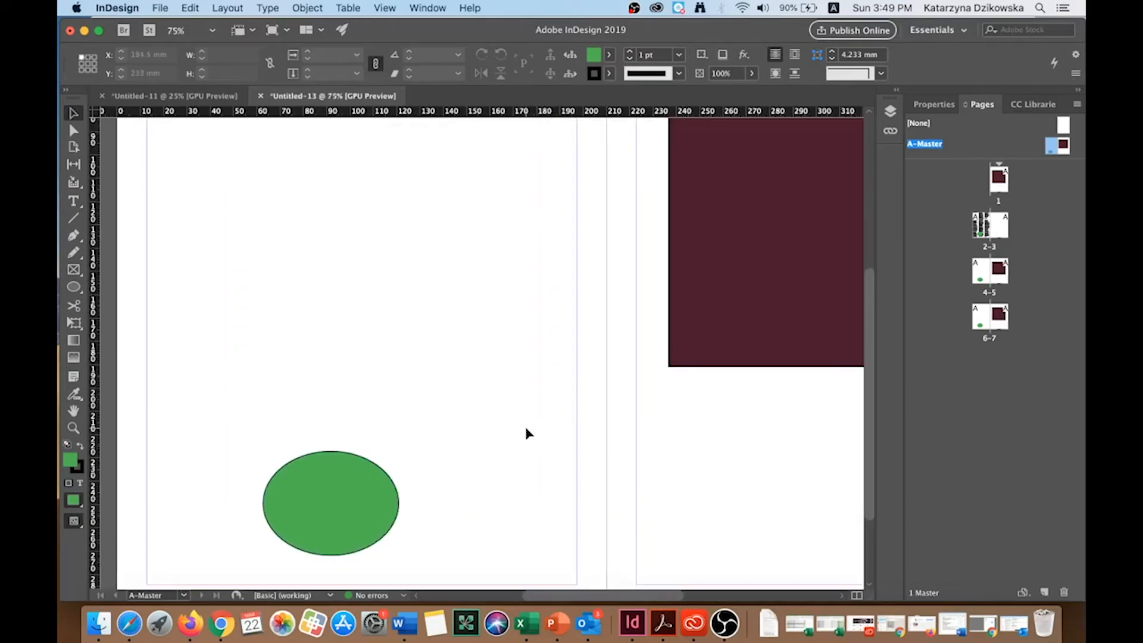
{"action": "scroll", "coordinate": [525, 433], "scroll_direction": "down", "scroll_amount": 15}
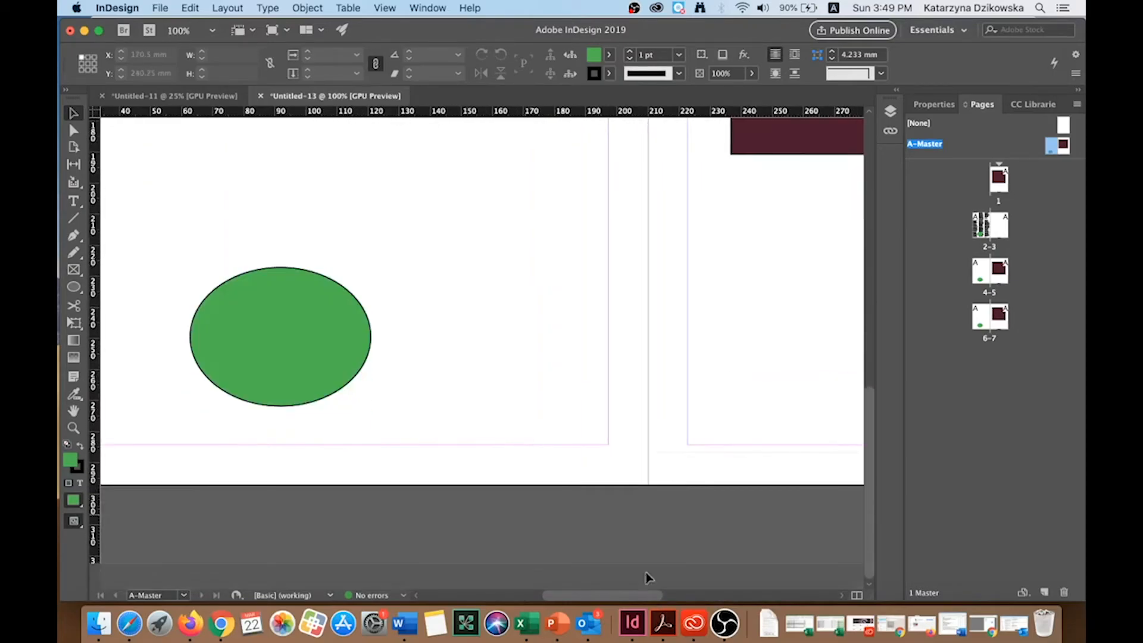
{"action": "scroll", "coordinate": [616, 593], "scroll_direction": "right", "scroll_amount": 8}
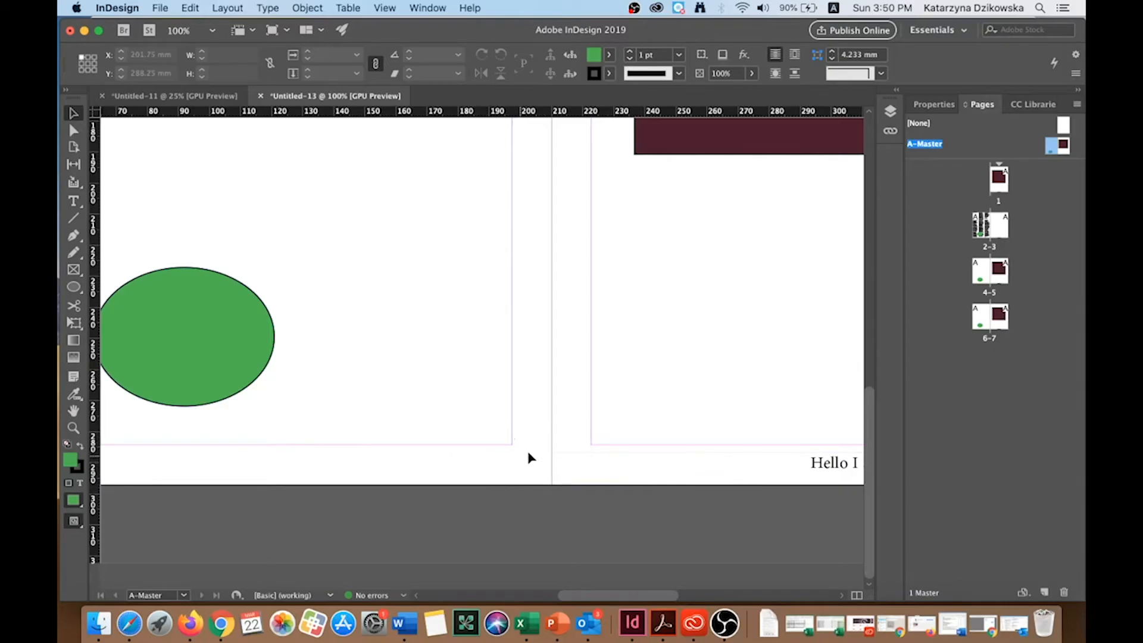
{"action": "left_click", "coordinate": [73, 201]}
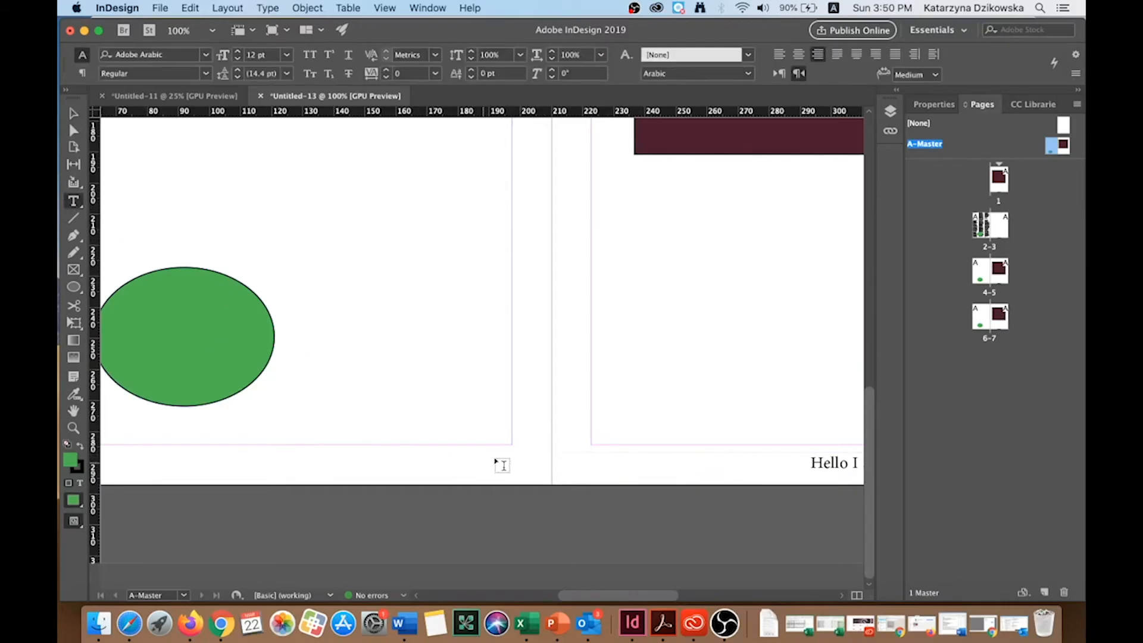
{"action": "left_click_drag", "start_coordinate": [512, 446], "coordinate": [462, 483]}
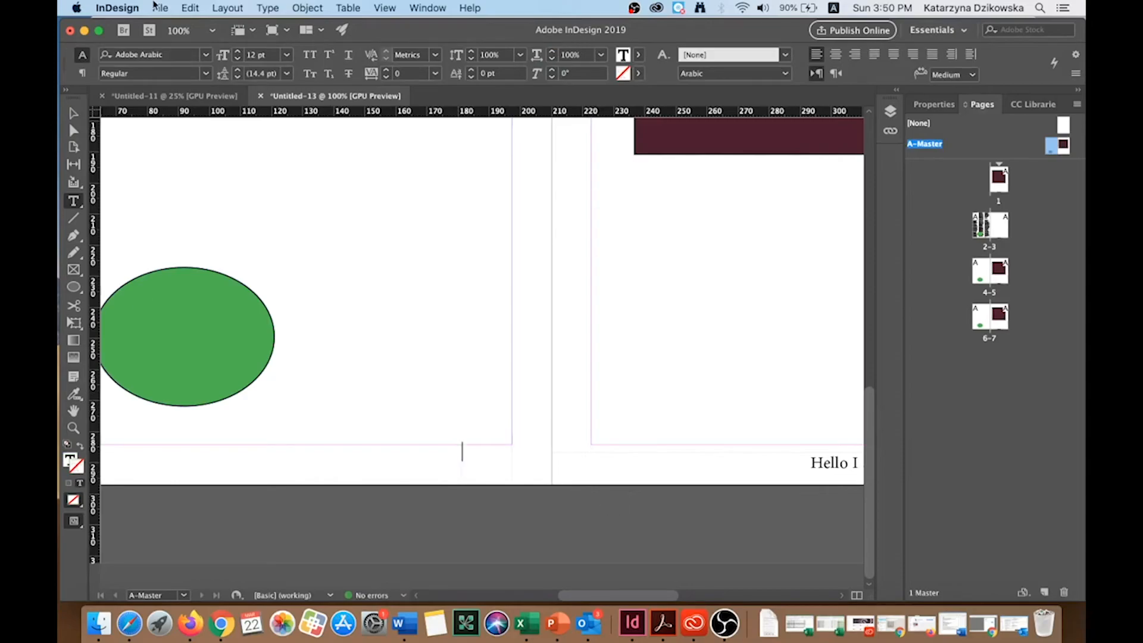
Step: Set the text in the small frame on the left master page to Herculanum at 17 pt
{"action": "left_click", "coordinate": [205, 54]}
{"action": "scroll", "coordinate": [269, 196], "scroll_direction": "down", "scroll_amount": 5}
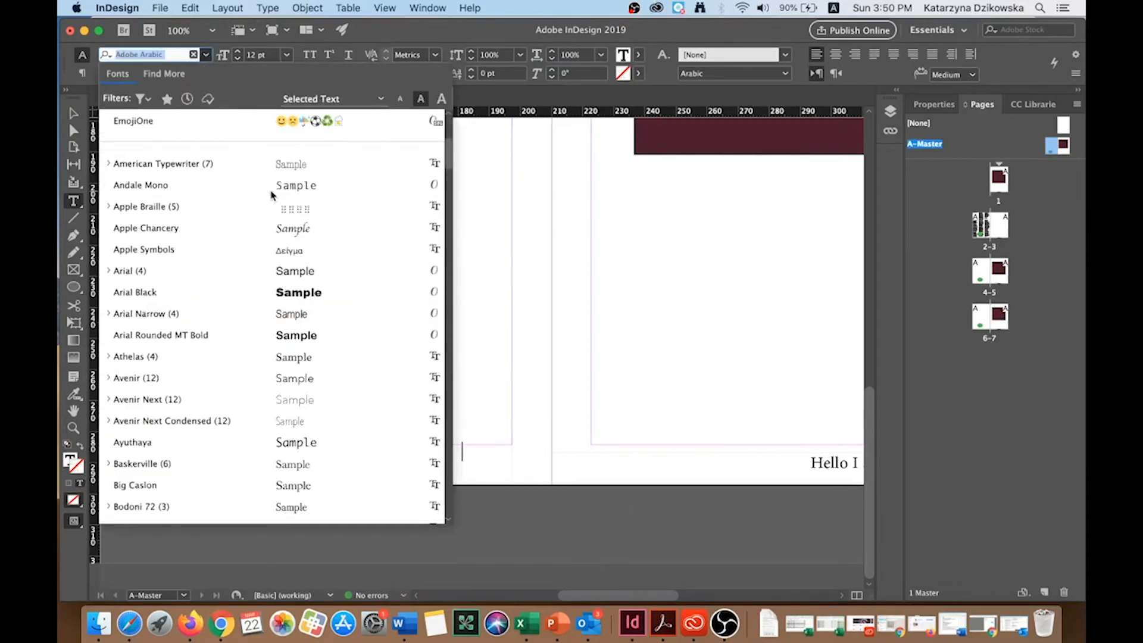
{"action": "scroll", "coordinate": [269, 197], "scroll_direction": "down", "scroll_amount": 10}
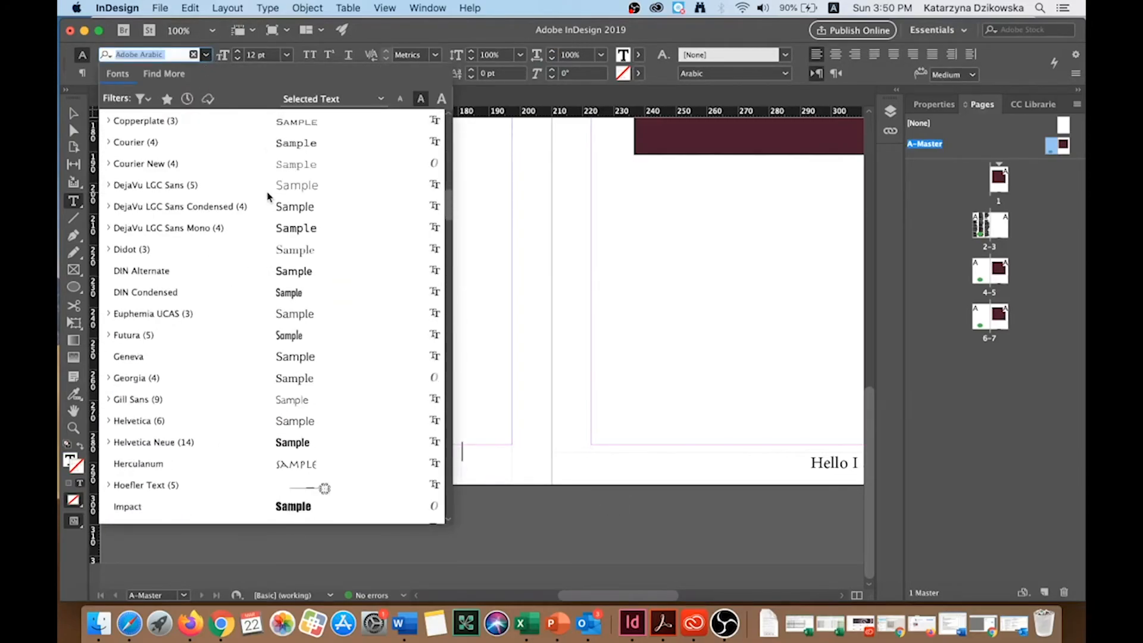
{"action": "scroll", "coordinate": [269, 196], "scroll_direction": "down", "scroll_amount": 4}
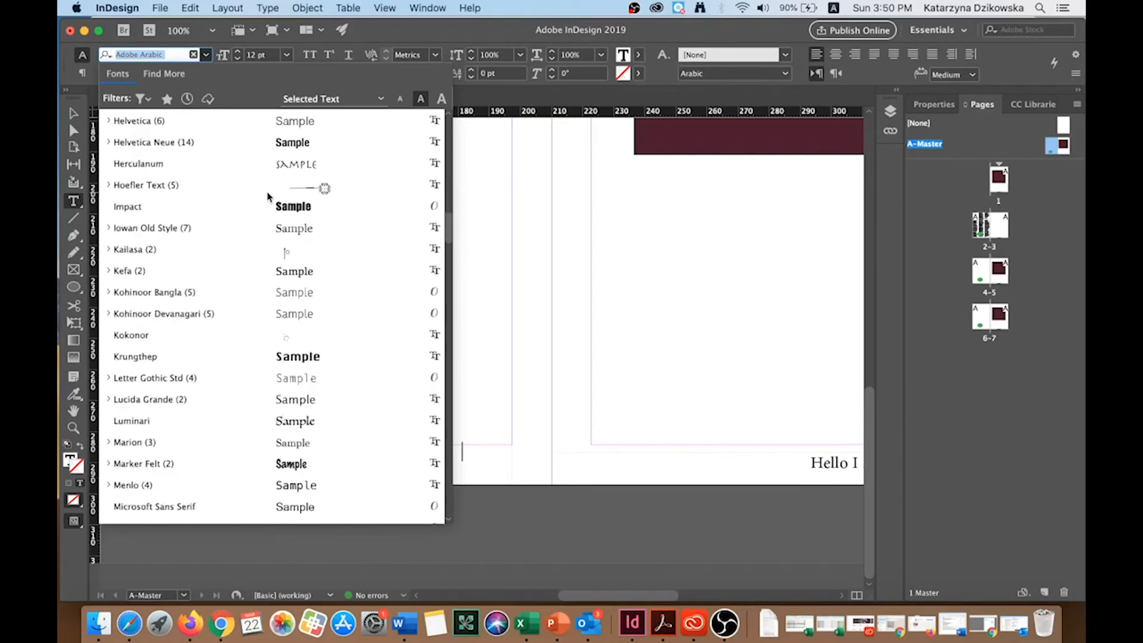
{"action": "left_click", "coordinate": [292, 169]}
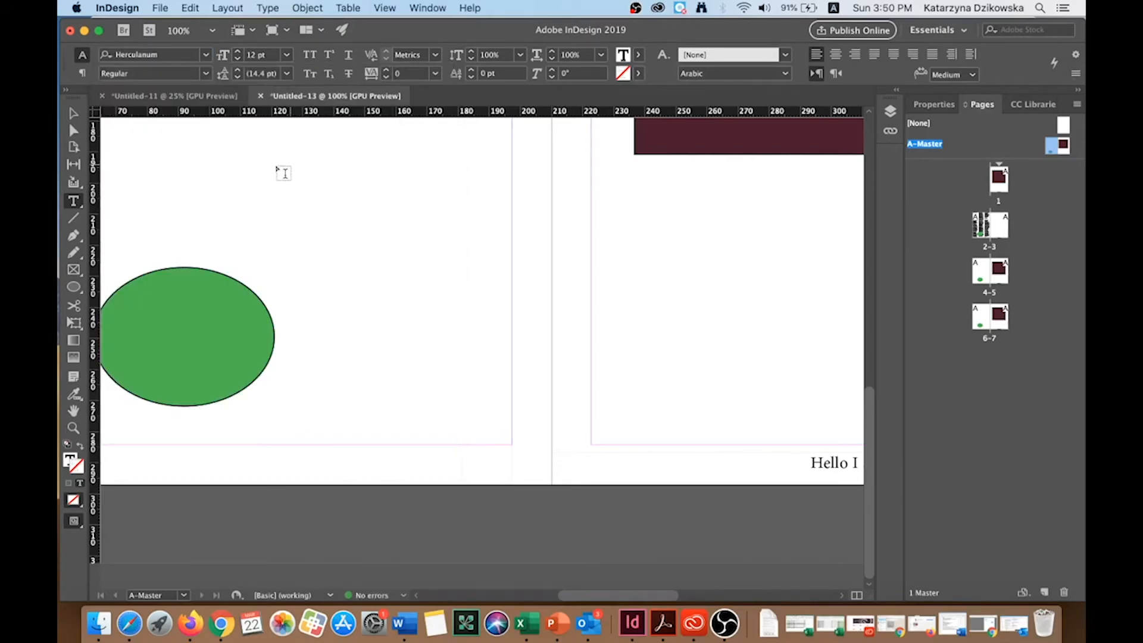
{"action": "left_click", "coordinate": [240, 52]}
{"action": "left_click", "coordinate": [240, 51]}
{"action": "left_click", "coordinate": [240, 51]}
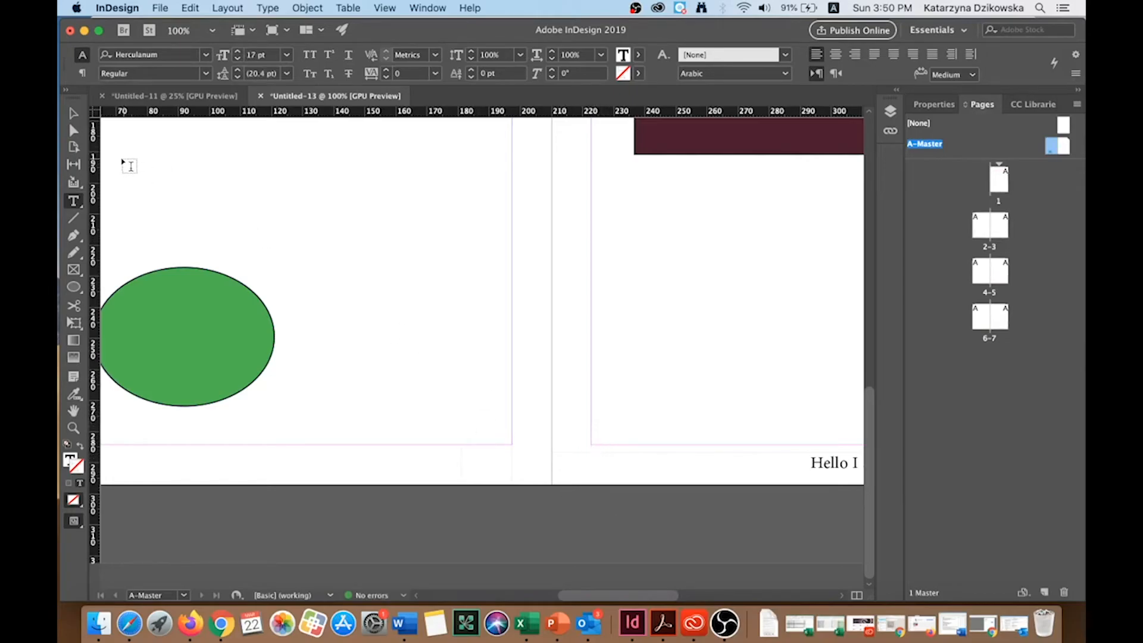
{"action": "left_click", "coordinate": [73, 114]}
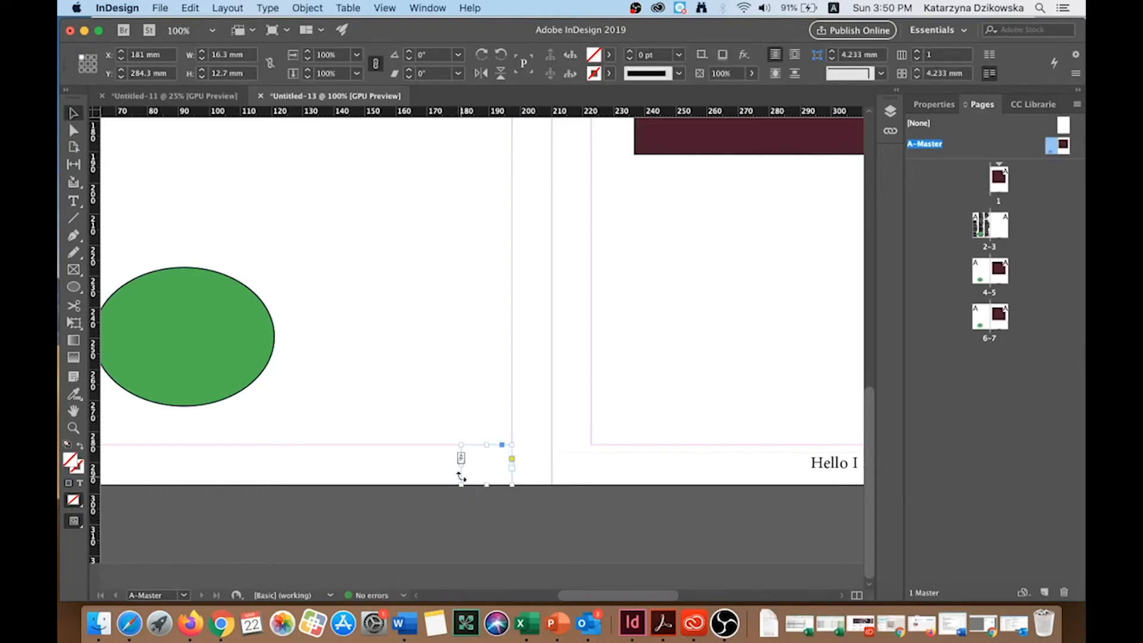
{"action": "left_click", "coordinate": [307, 8]}
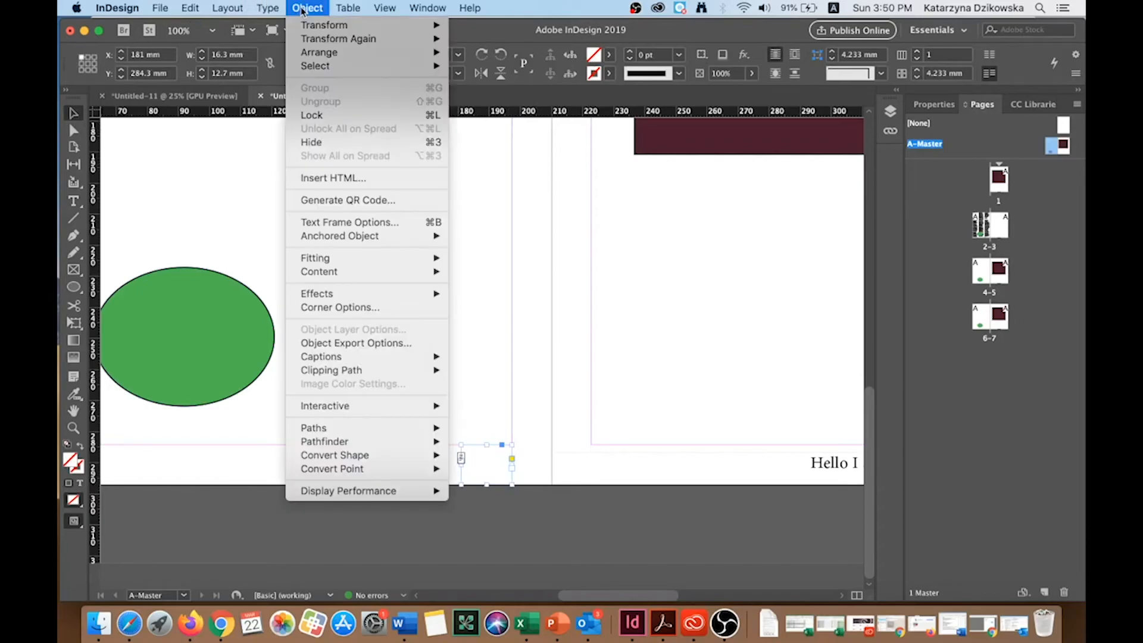
{"action": "mouse_move", "coordinate": [253, 11]}
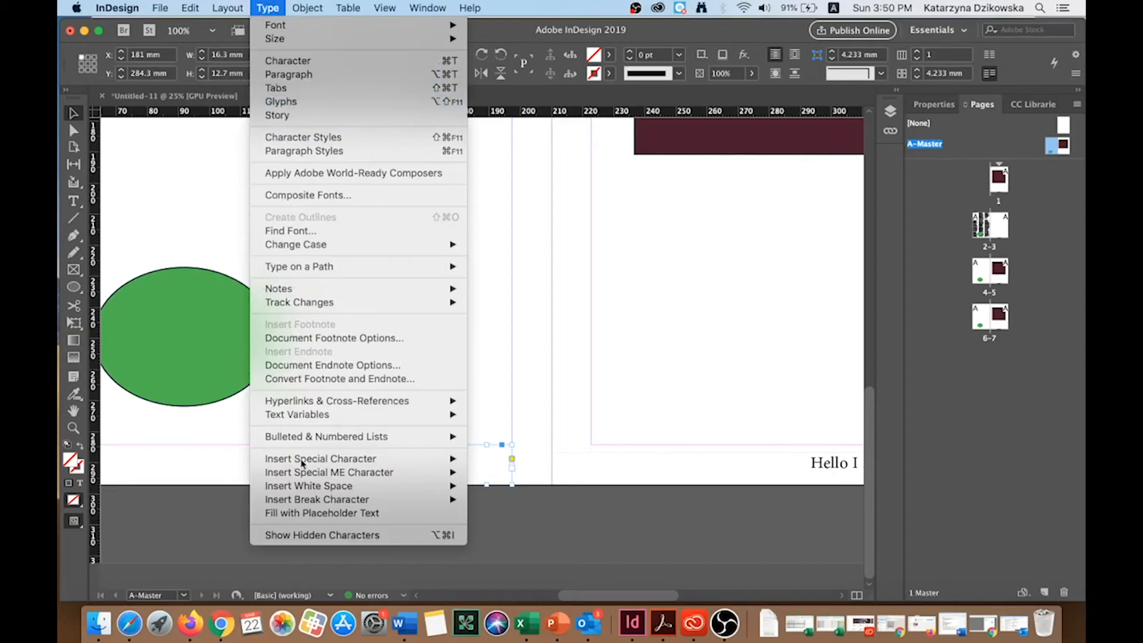
{"action": "mouse_move", "coordinate": [363, 463]}
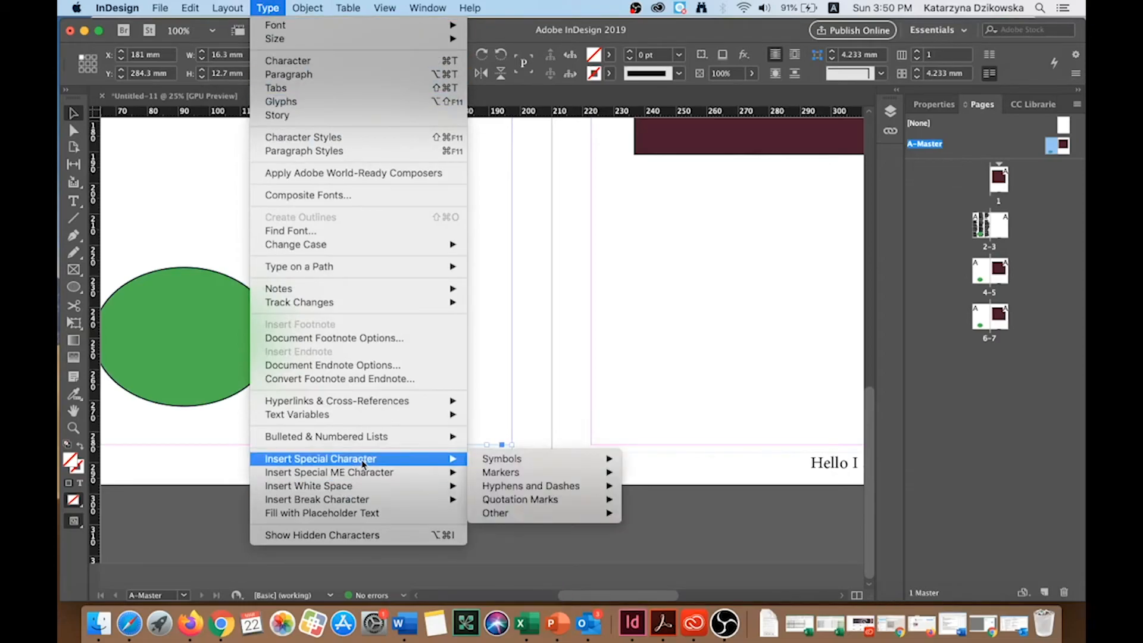
{"action": "mouse_move", "coordinate": [515, 459]}
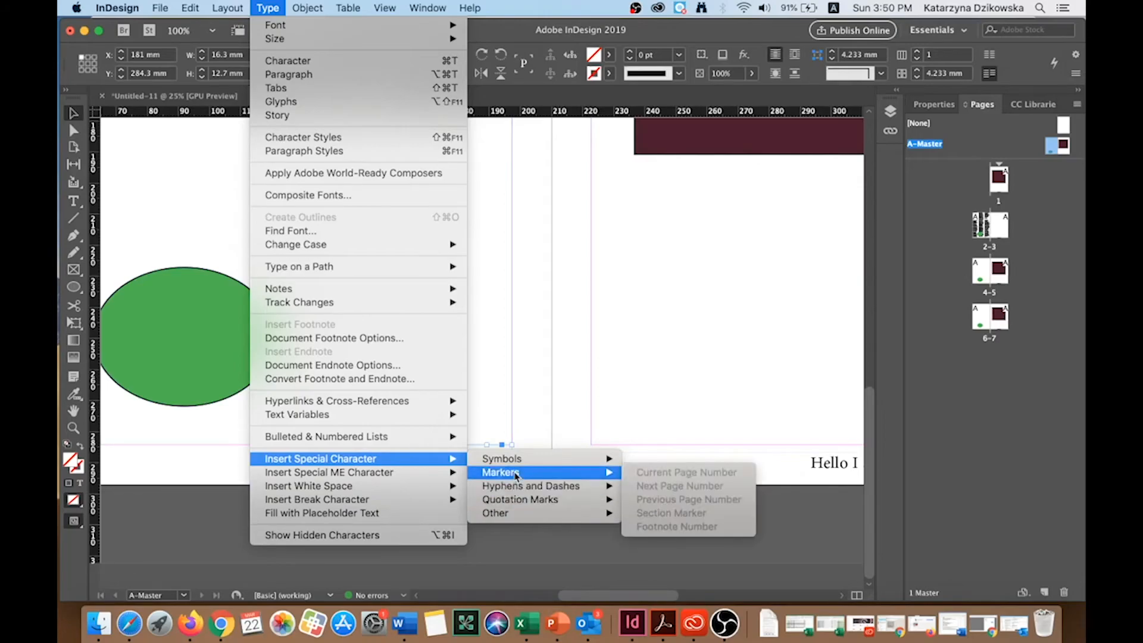
{"action": "left_click", "coordinate": [500, 365]}
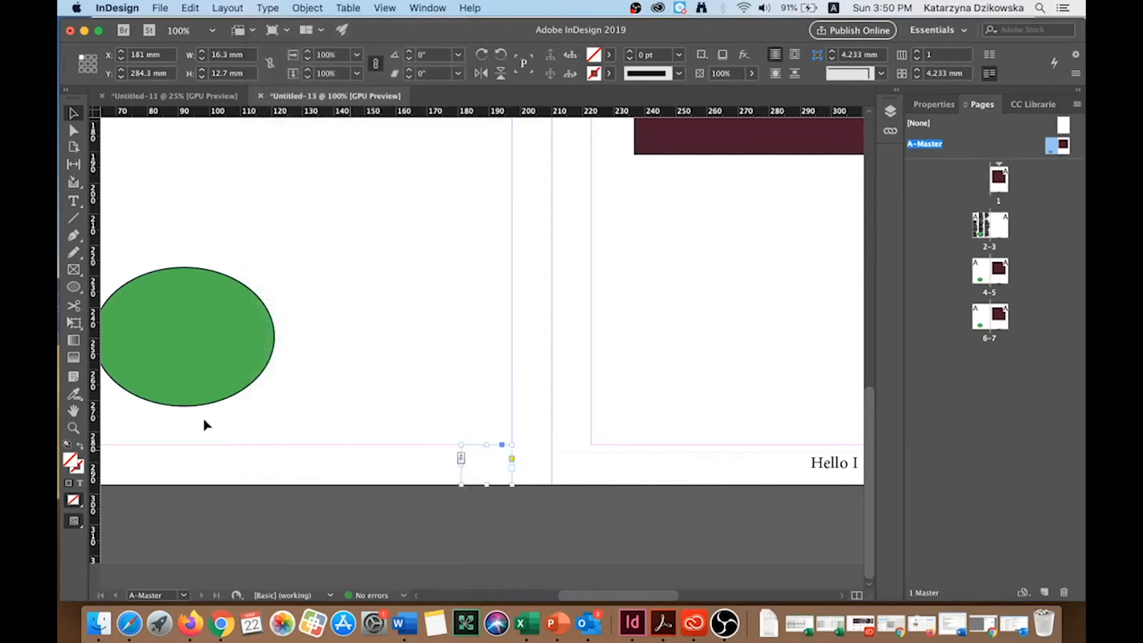
Step: Insert a Current Page Number marker in the small text frame below the left master page's bottom margin
{"action": "left_click", "coordinate": [73, 202]}
{"action": "left_click", "coordinate": [475, 464]}
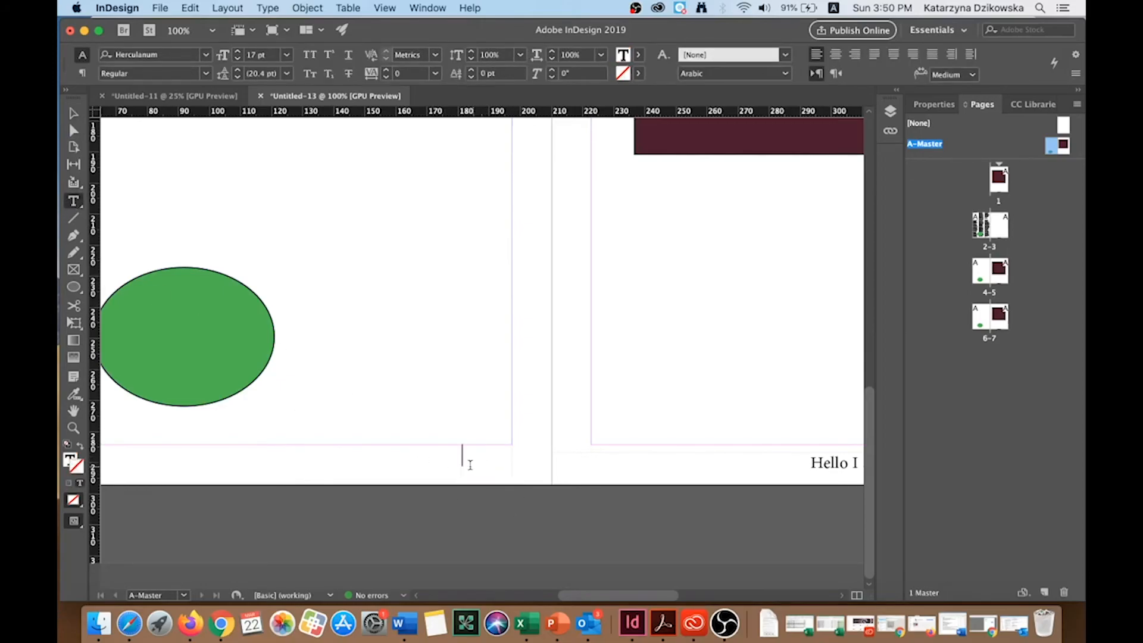
{"action": "left_click", "coordinate": [268, 8]}
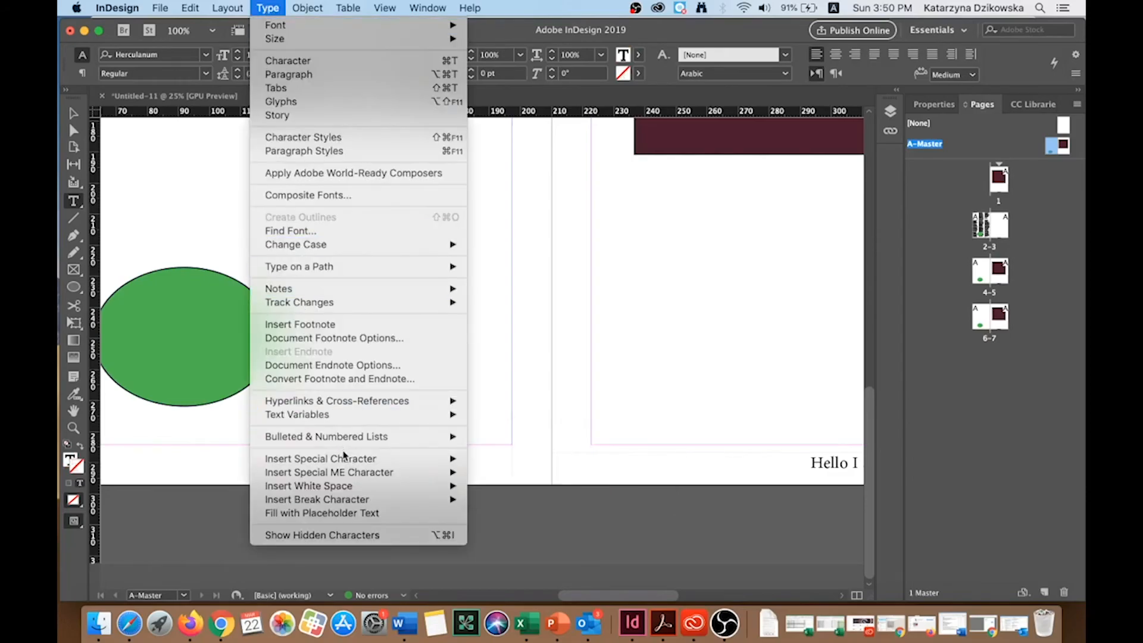
{"action": "mouse_move", "coordinate": [344, 454]}
{"action": "mouse_move", "coordinate": [541, 461]}
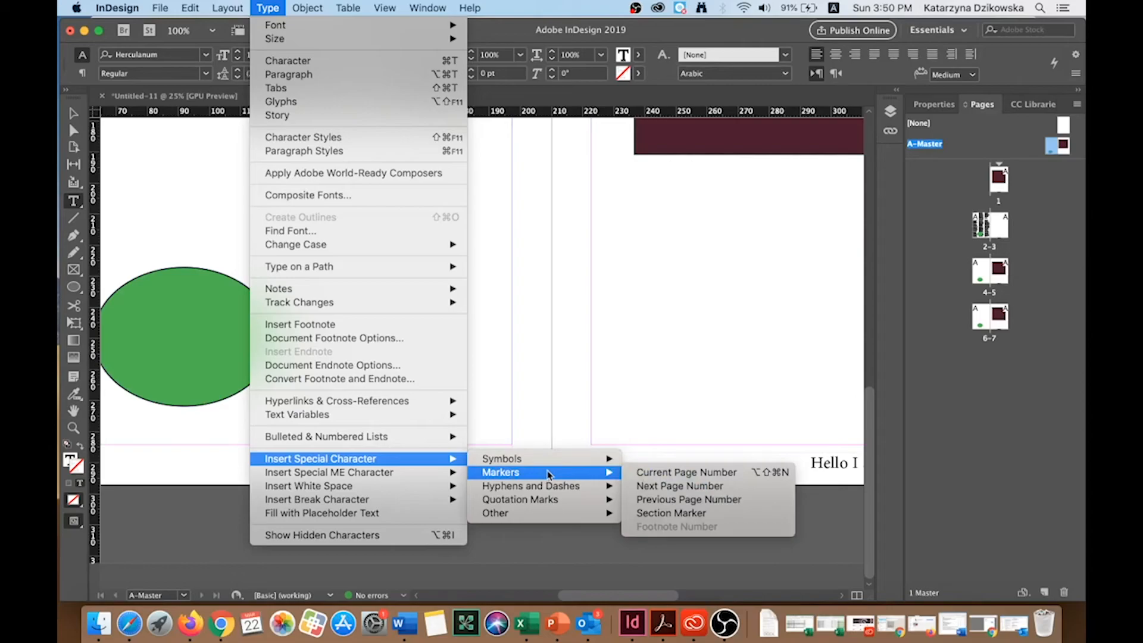
{"action": "left_click", "coordinate": [659, 474]}
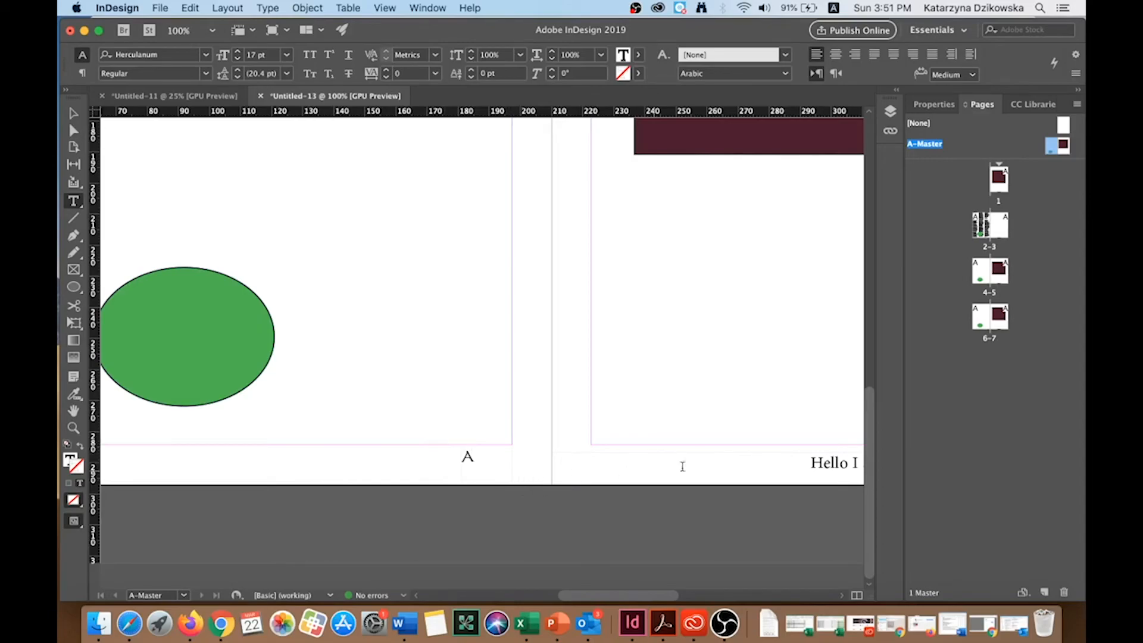
Step: Go to the 2–3 spread and examine the left-page footers from there through the 6–7 spread for automatic page numbers
{"action": "double_click", "coordinate": [986, 226]}
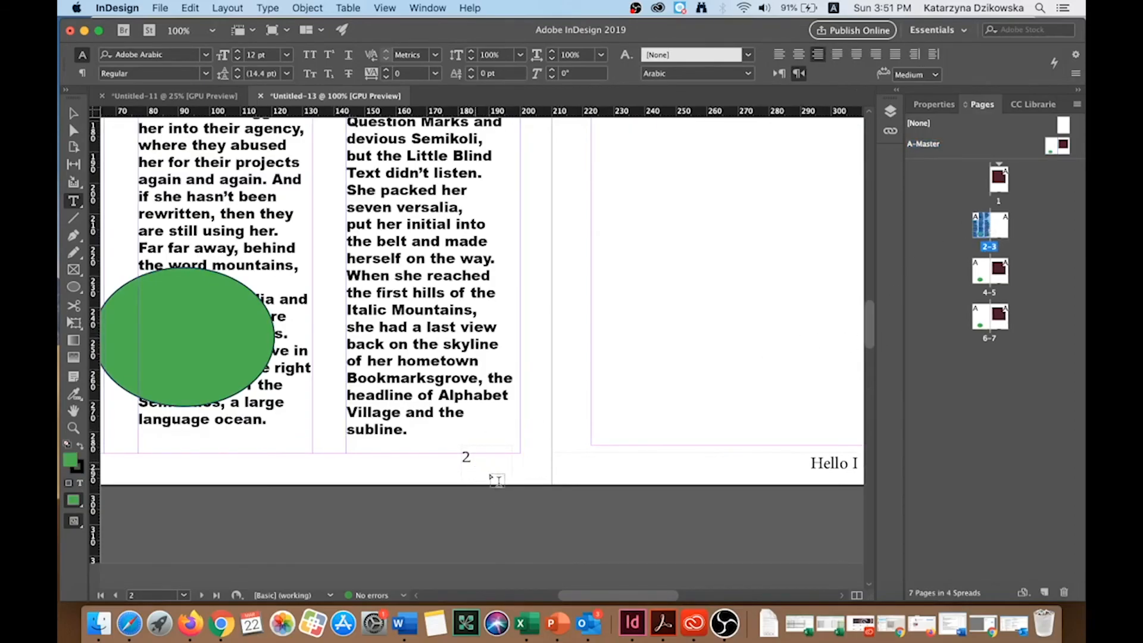
{"action": "scroll", "coordinate": [473, 461], "scroll_direction": "down", "scroll_amount": 10}
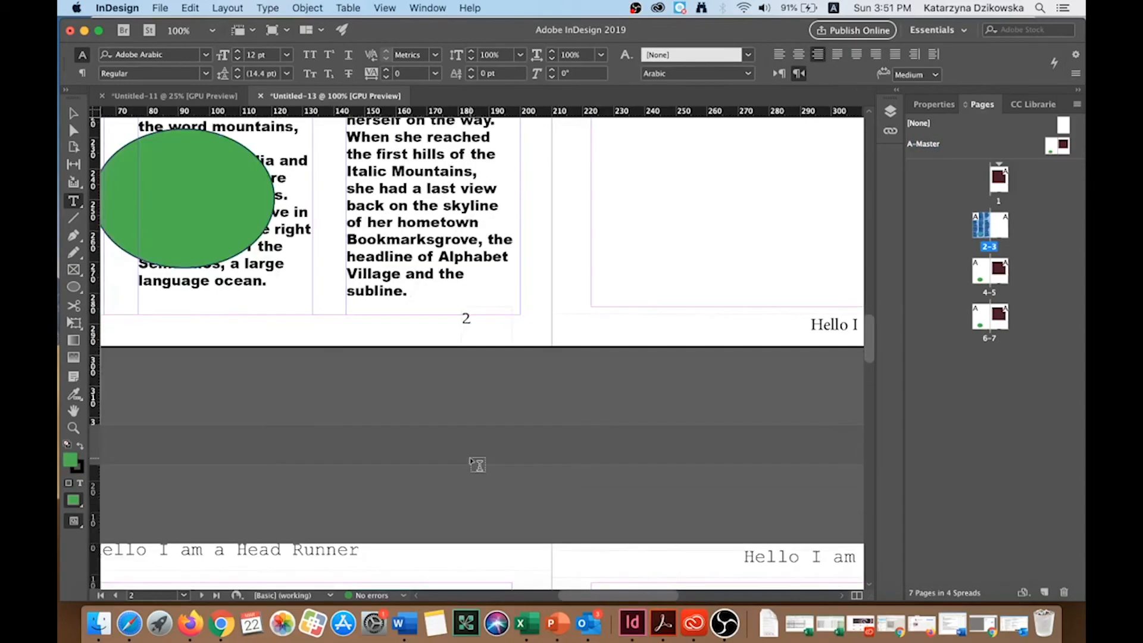
{"action": "scroll", "coordinate": [478, 465], "scroll_direction": "down", "scroll_amount": 5}
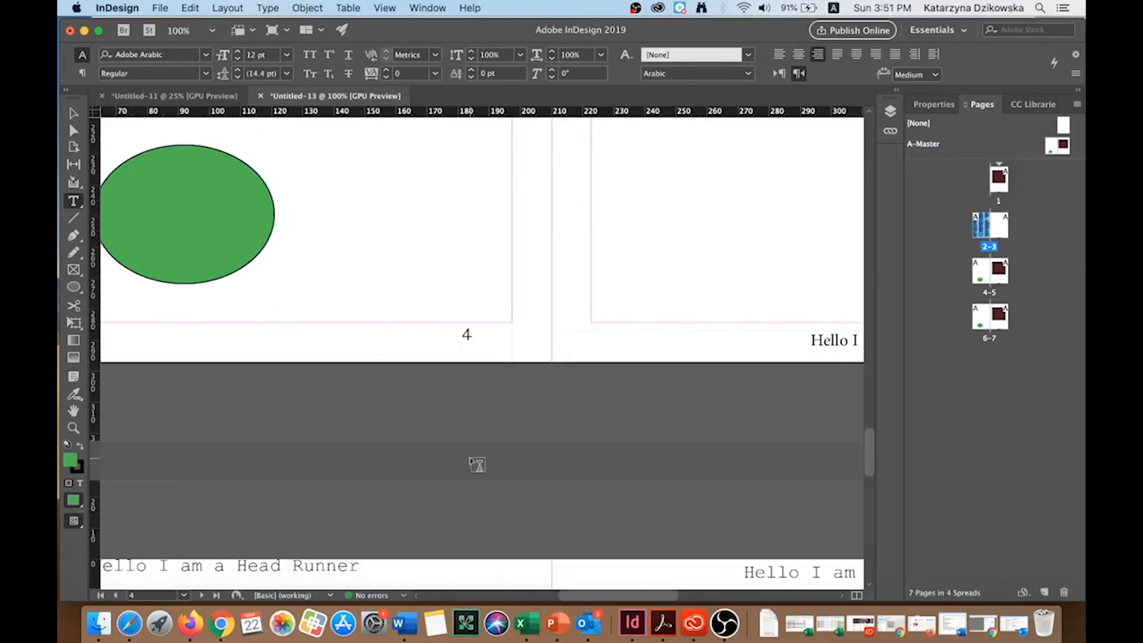
{"action": "scroll", "coordinate": [476, 354], "scroll_direction": "down", "scroll_amount": 10}
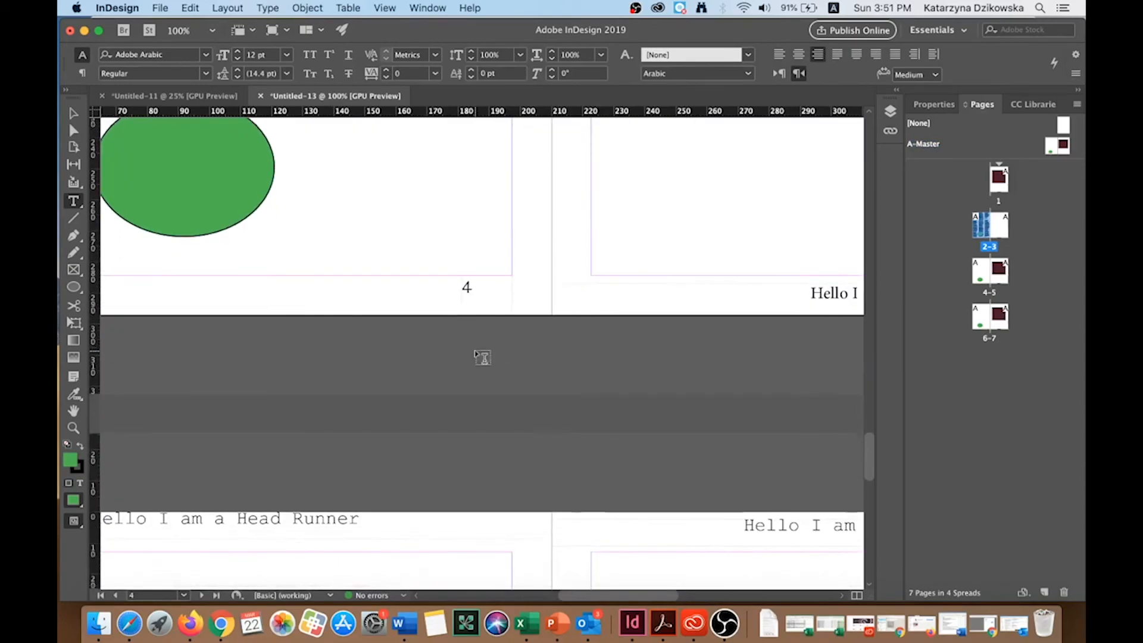
{"action": "scroll", "coordinate": [476, 353], "scroll_direction": "down", "scroll_amount": 5}
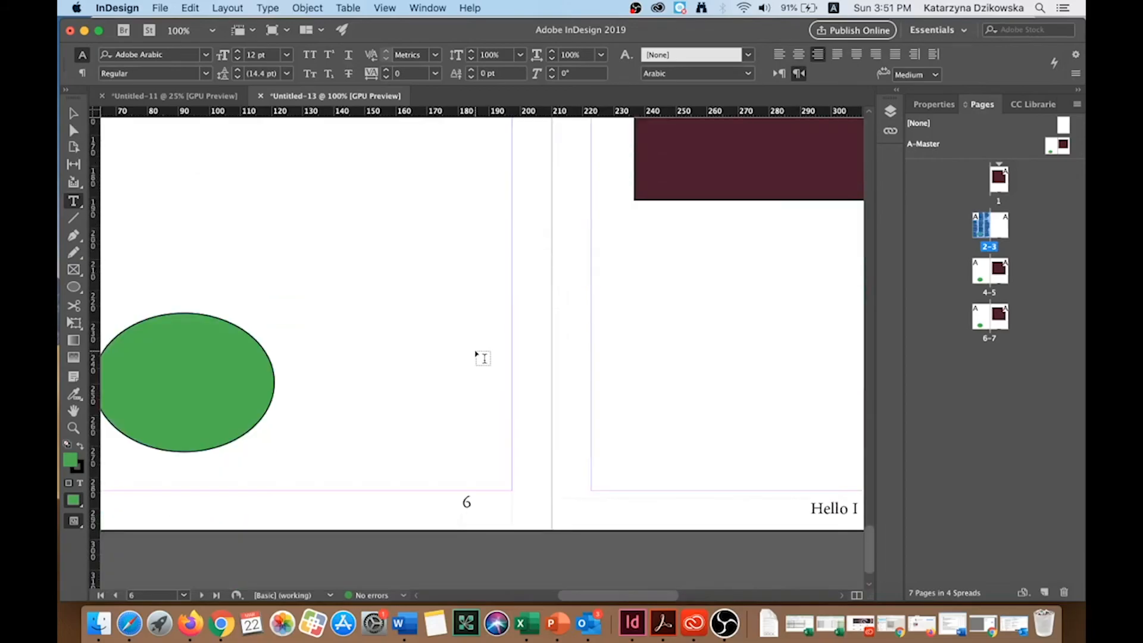
{"action": "scroll", "coordinate": [480, 355], "scroll_direction": "up", "scroll_amount": 15}
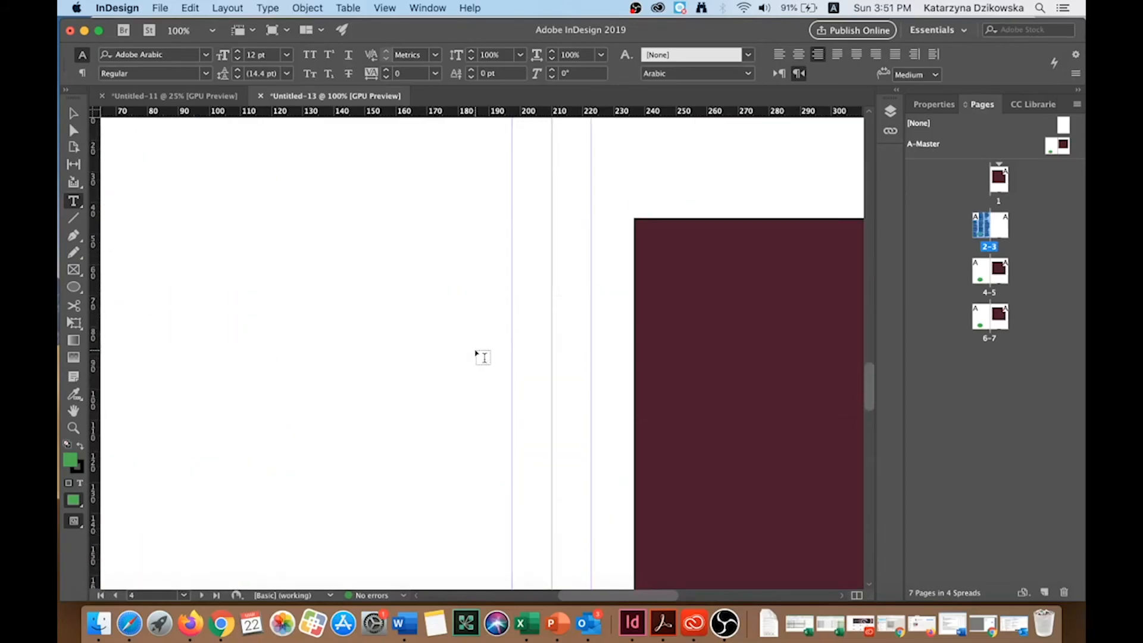
{"action": "scroll", "coordinate": [709, 274], "scroll_direction": "up", "scroll_amount": 10}
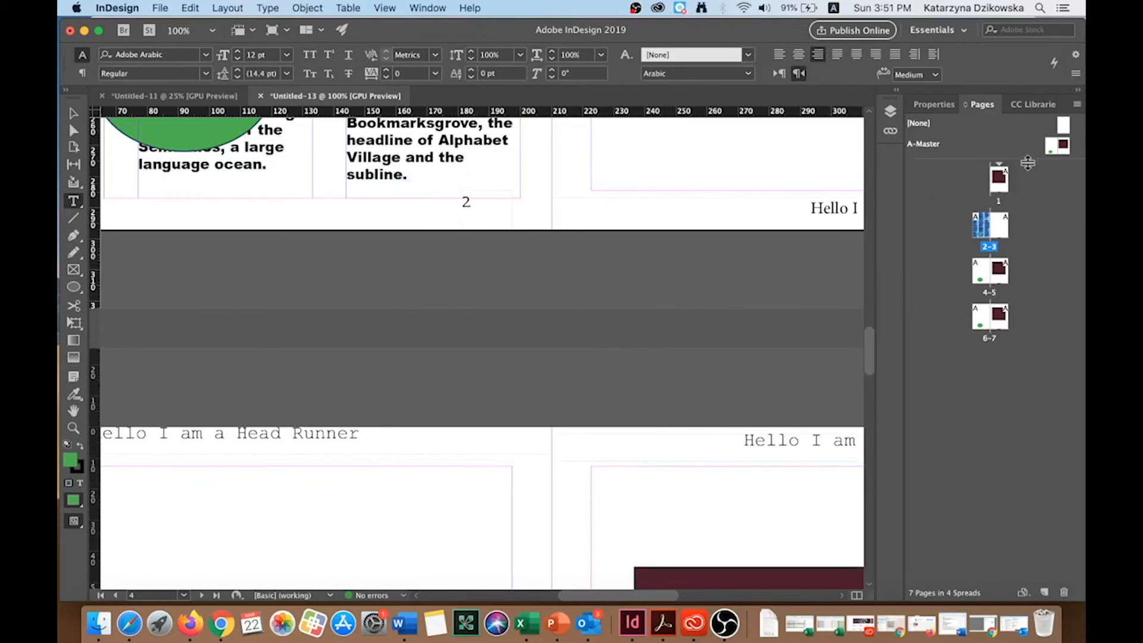
Step: On the A-Master spread, copy the page number frame to the right page's inner corner below the bottom margin, at X 222.7, Y 284.3 mm
{"action": "double_click", "coordinate": [1063, 147]}
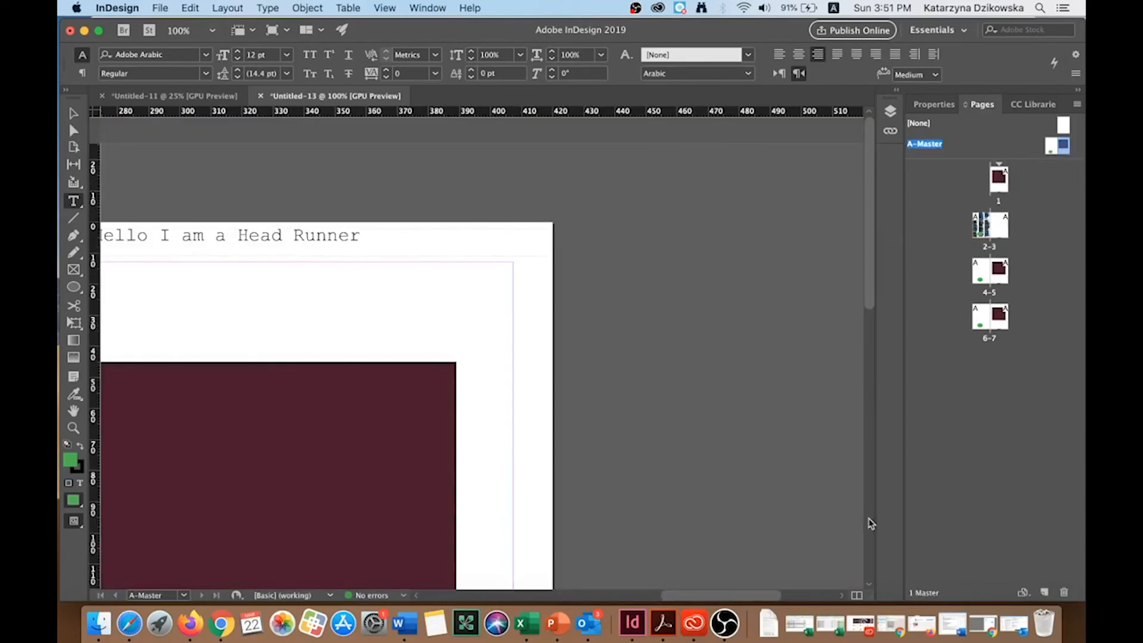
{"action": "left_click_drag", "start_coordinate": [752, 595], "coordinate": [662, 591]}
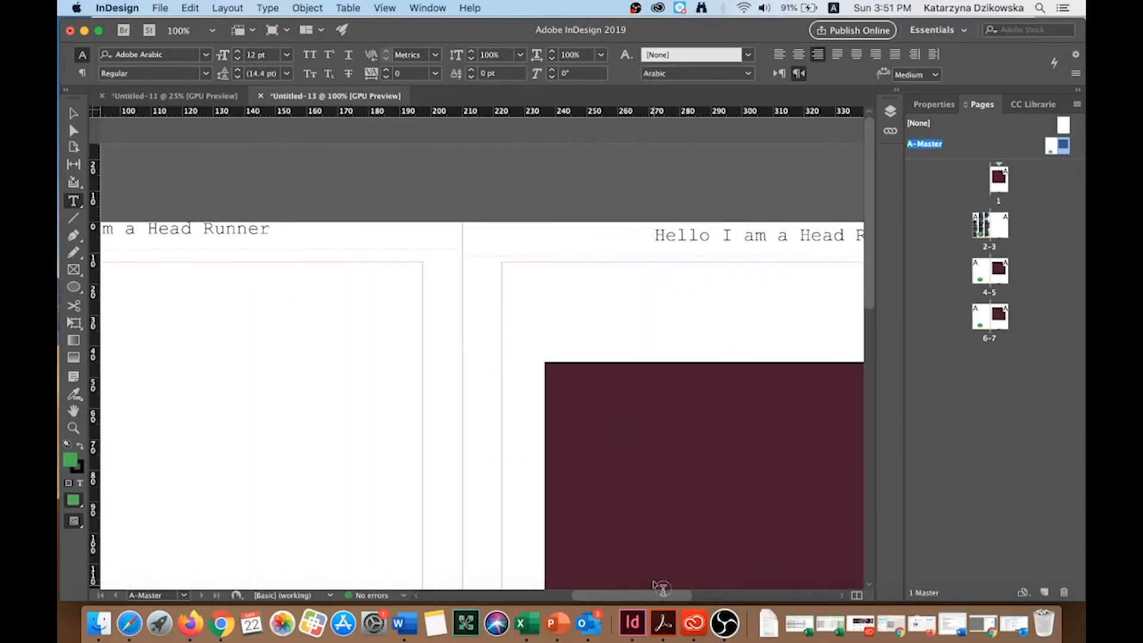
{"action": "scroll", "coordinate": [604, 451], "scroll_direction": "down", "scroll_amount": 10}
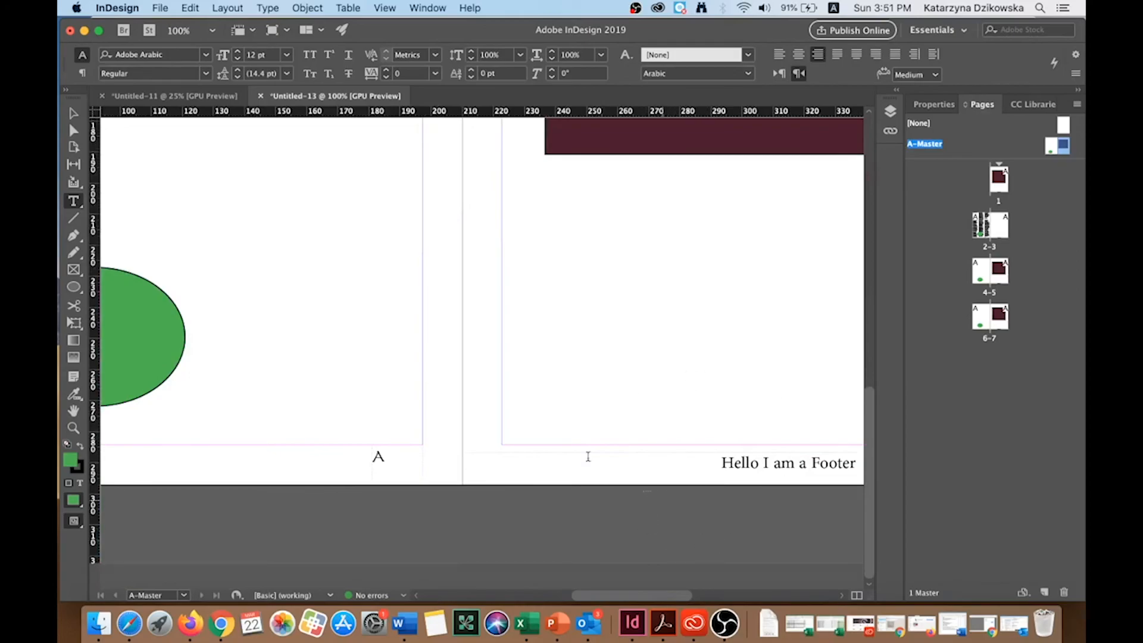
{"action": "left_click", "coordinate": [73, 113]}
{"action": "left_click_drag", "start_coordinate": [339, 447], "coordinate": [390, 483]}
{"action": "key", "text": "super+c"}
{"action": "key", "text": "super+v"}
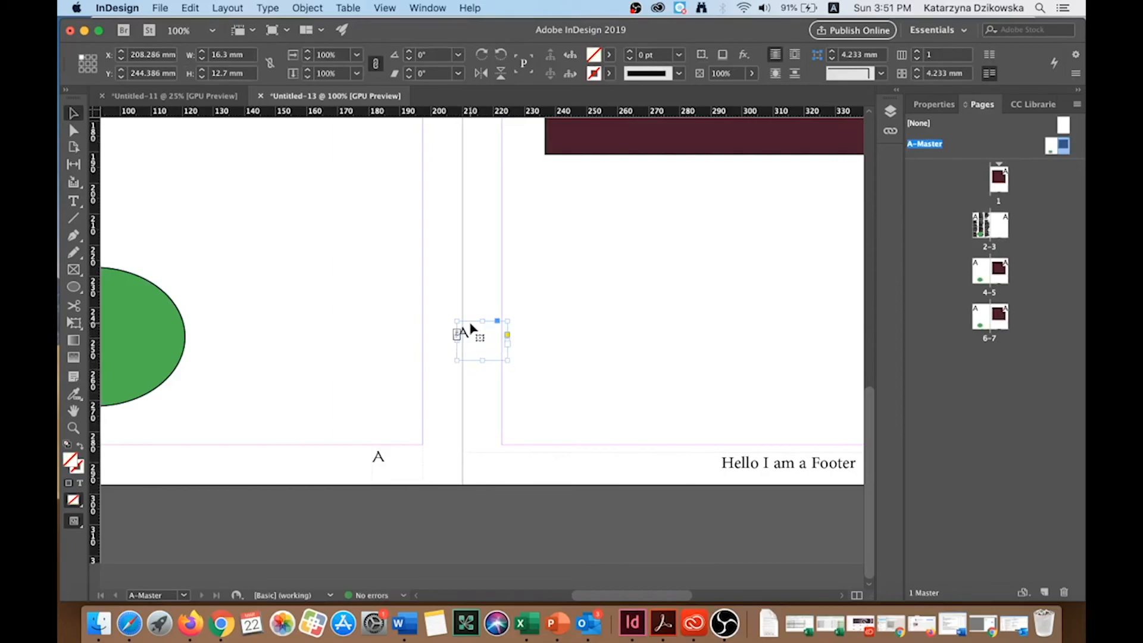
{"action": "left_click_drag", "start_coordinate": [471, 328], "coordinate": [517, 451]}
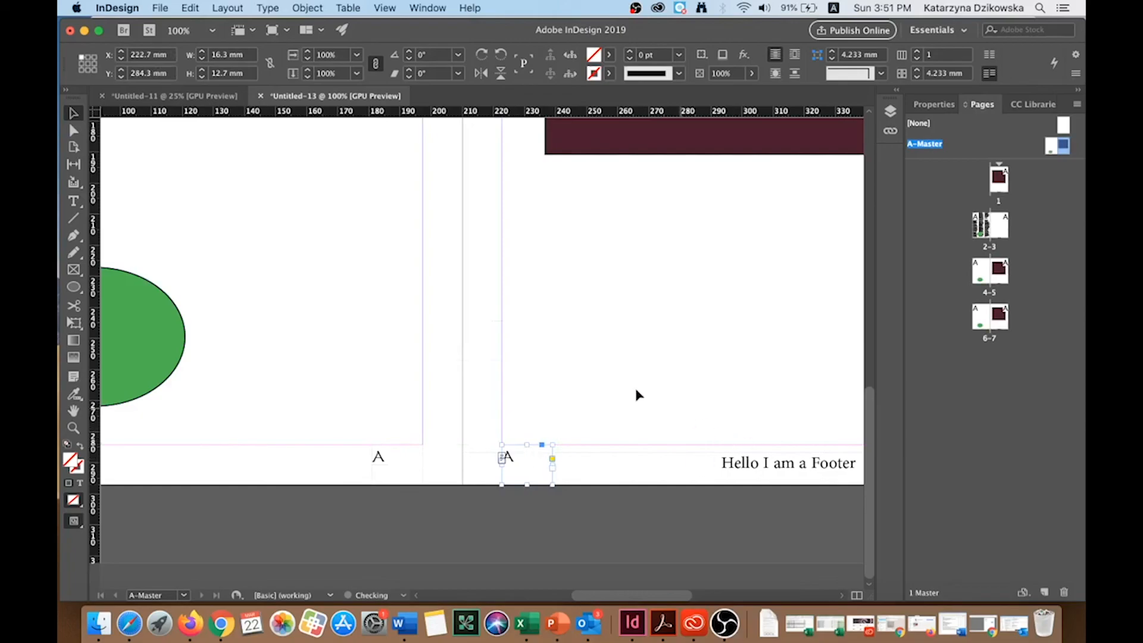
{"action": "left_click", "coordinate": [641, 370]}
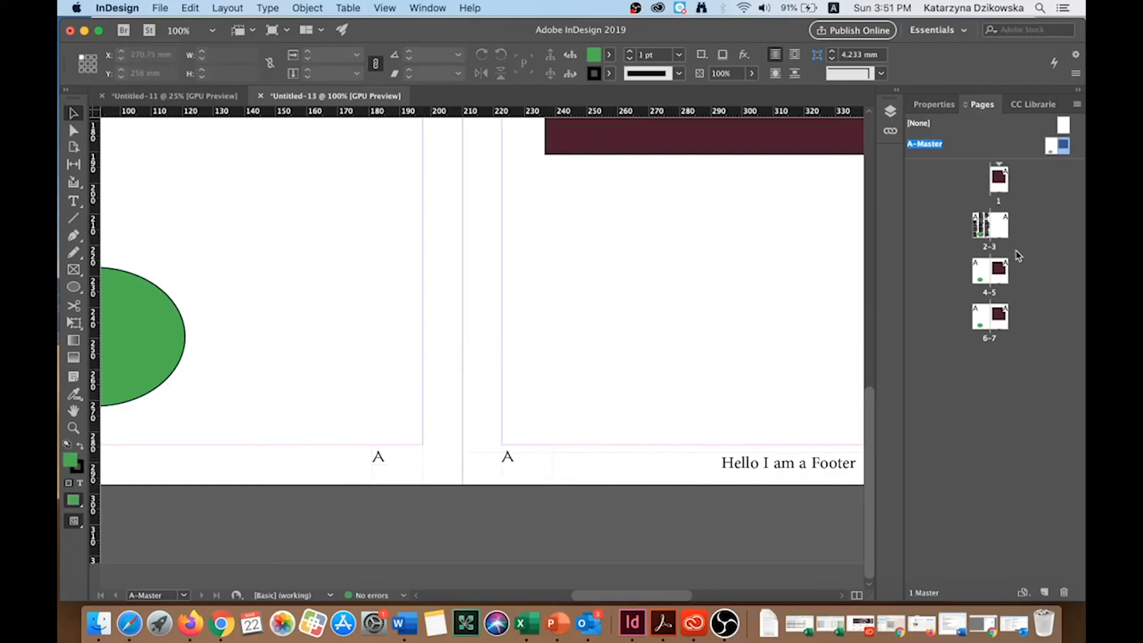
Step: Return to the 2–3 spread and check the page numbers on both facing pages across the remaining spreads
{"action": "double_click", "coordinate": [984, 234]}
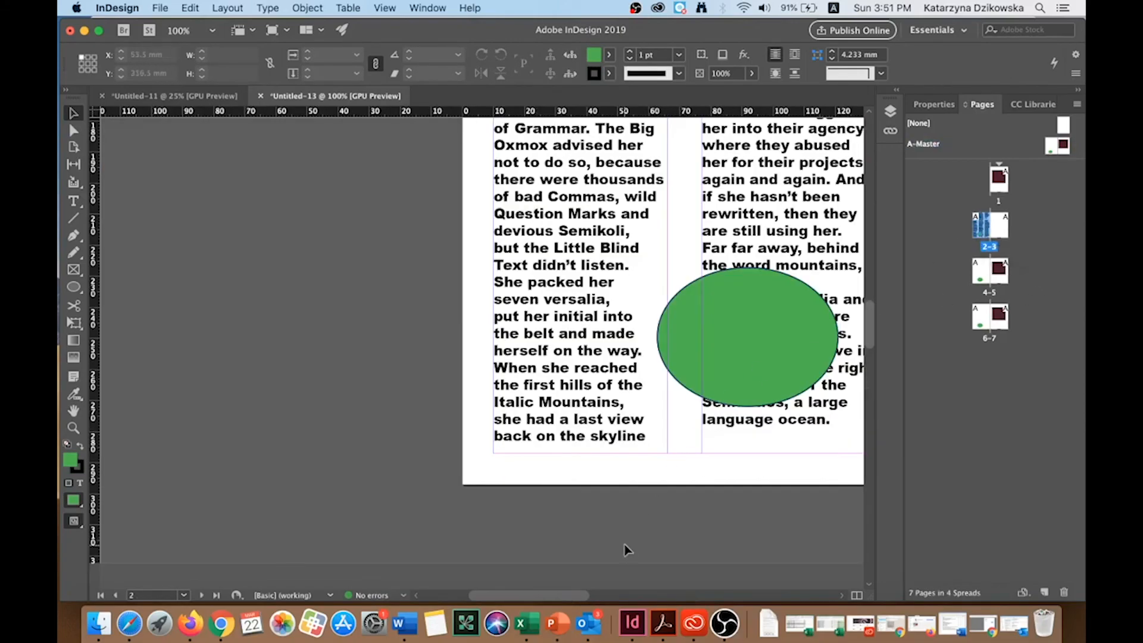
{"action": "left_click_drag", "start_coordinate": [569, 600], "coordinate": [662, 594]}
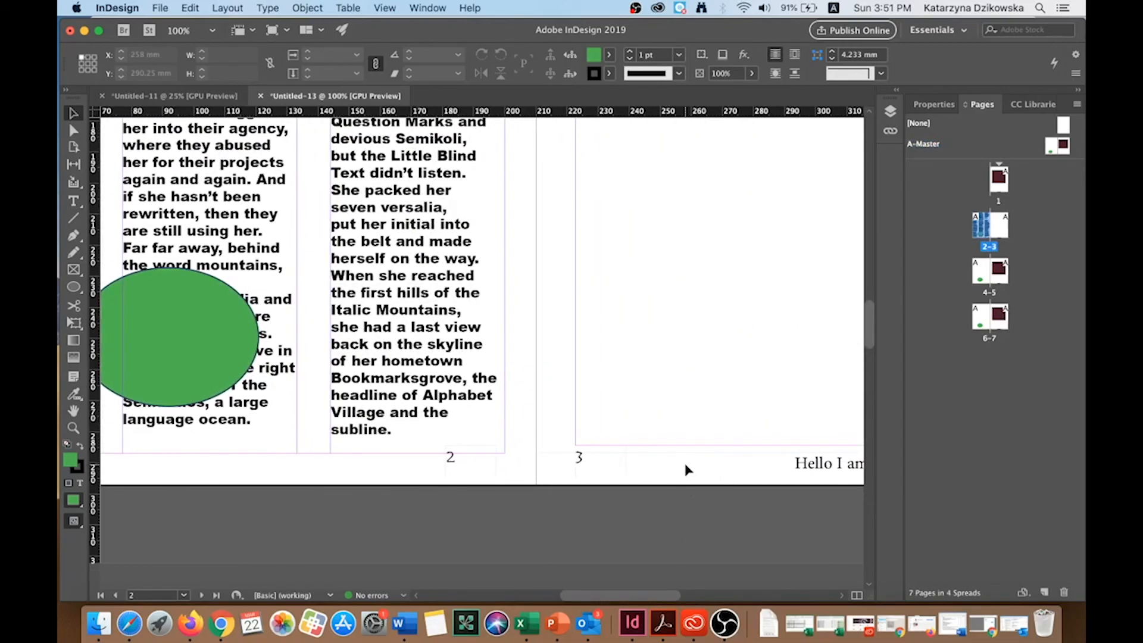
{"action": "key", "text": "super+minus"}
{"action": "key", "text": "super+minus"}
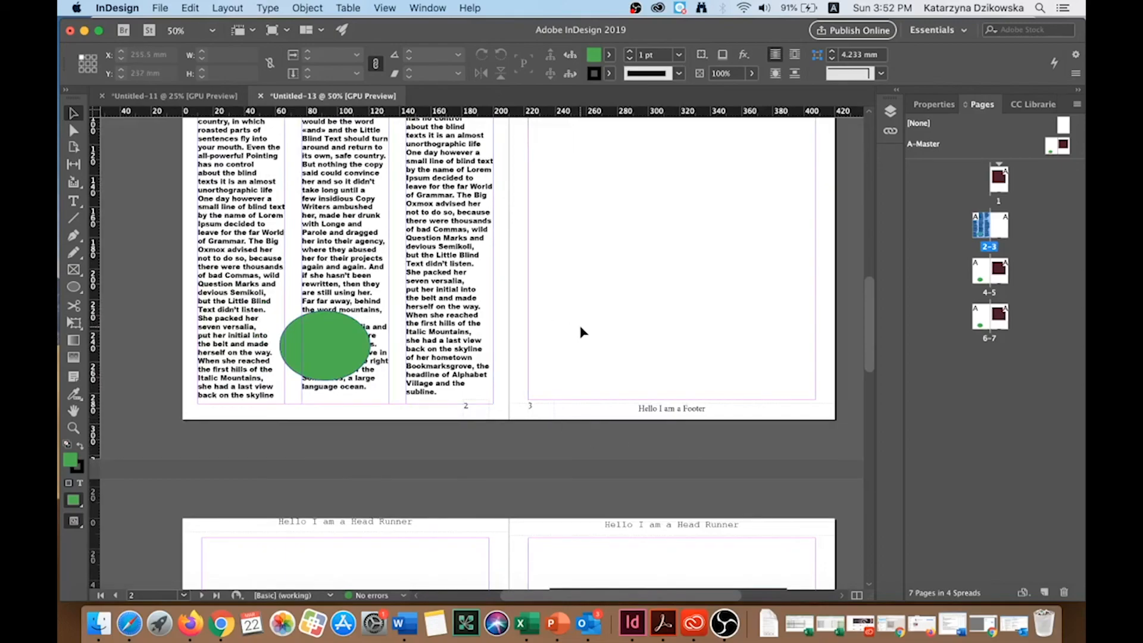
{"action": "scroll", "coordinate": [523, 413], "scroll_direction": "down", "scroll_amount": 2}
{"action": "scroll", "coordinate": [522, 413], "scroll_direction": "down", "scroll_amount": 15}
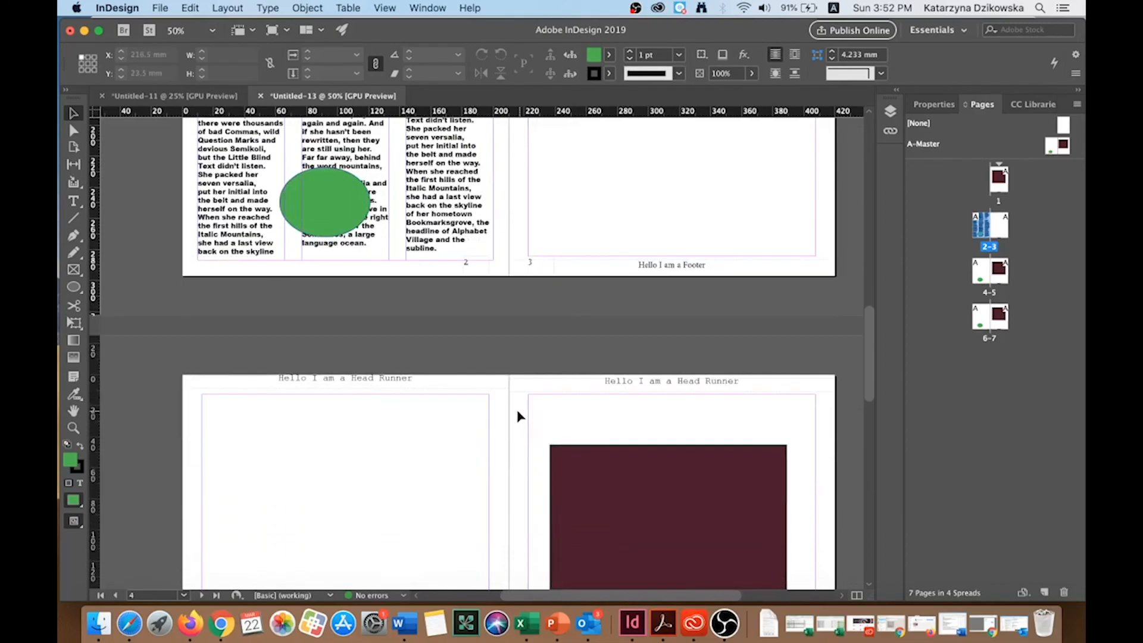
{"action": "scroll", "coordinate": [511, 418], "scroll_direction": "down", "scroll_amount": 18}
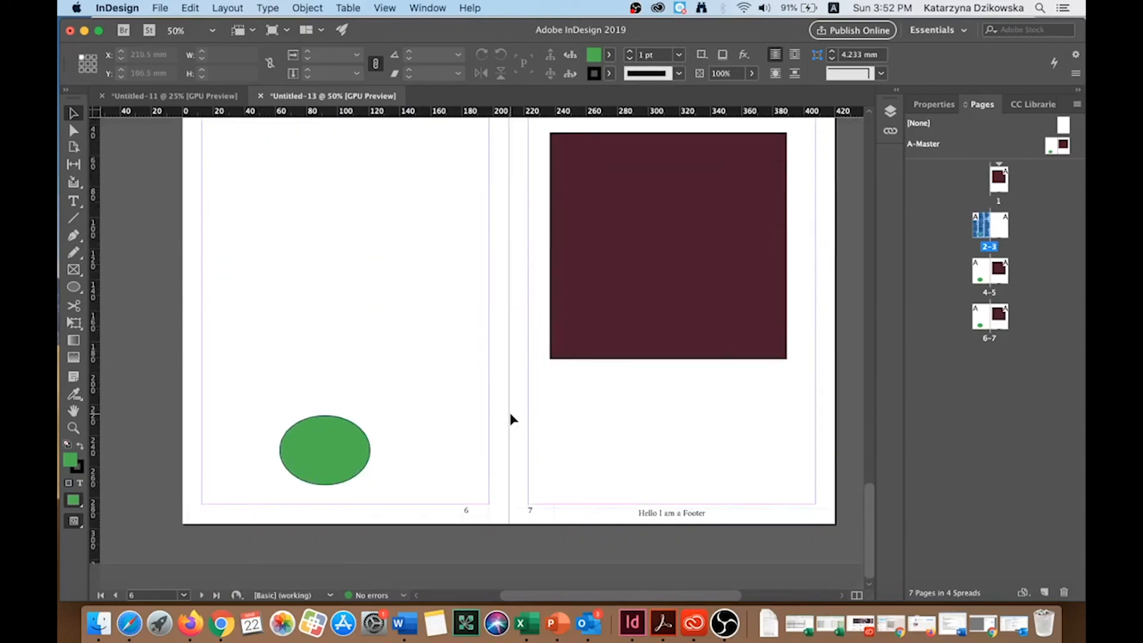
{"action": "scroll", "coordinate": [511, 418], "scroll_direction": "up", "scroll_amount": 15}
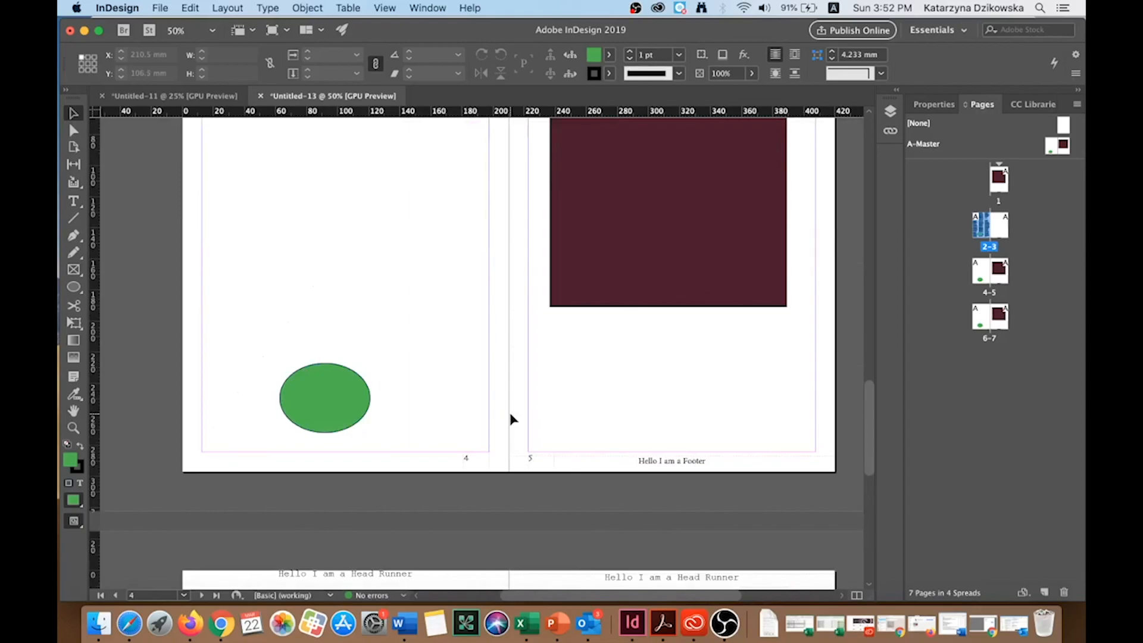
{"action": "key", "text": "super+minus"}
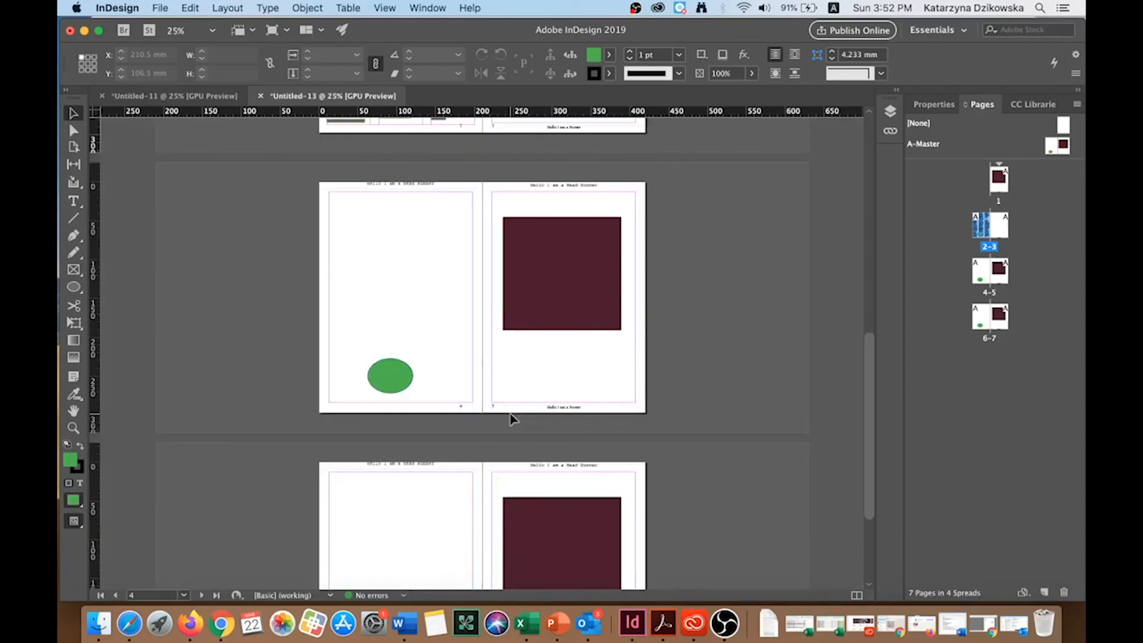